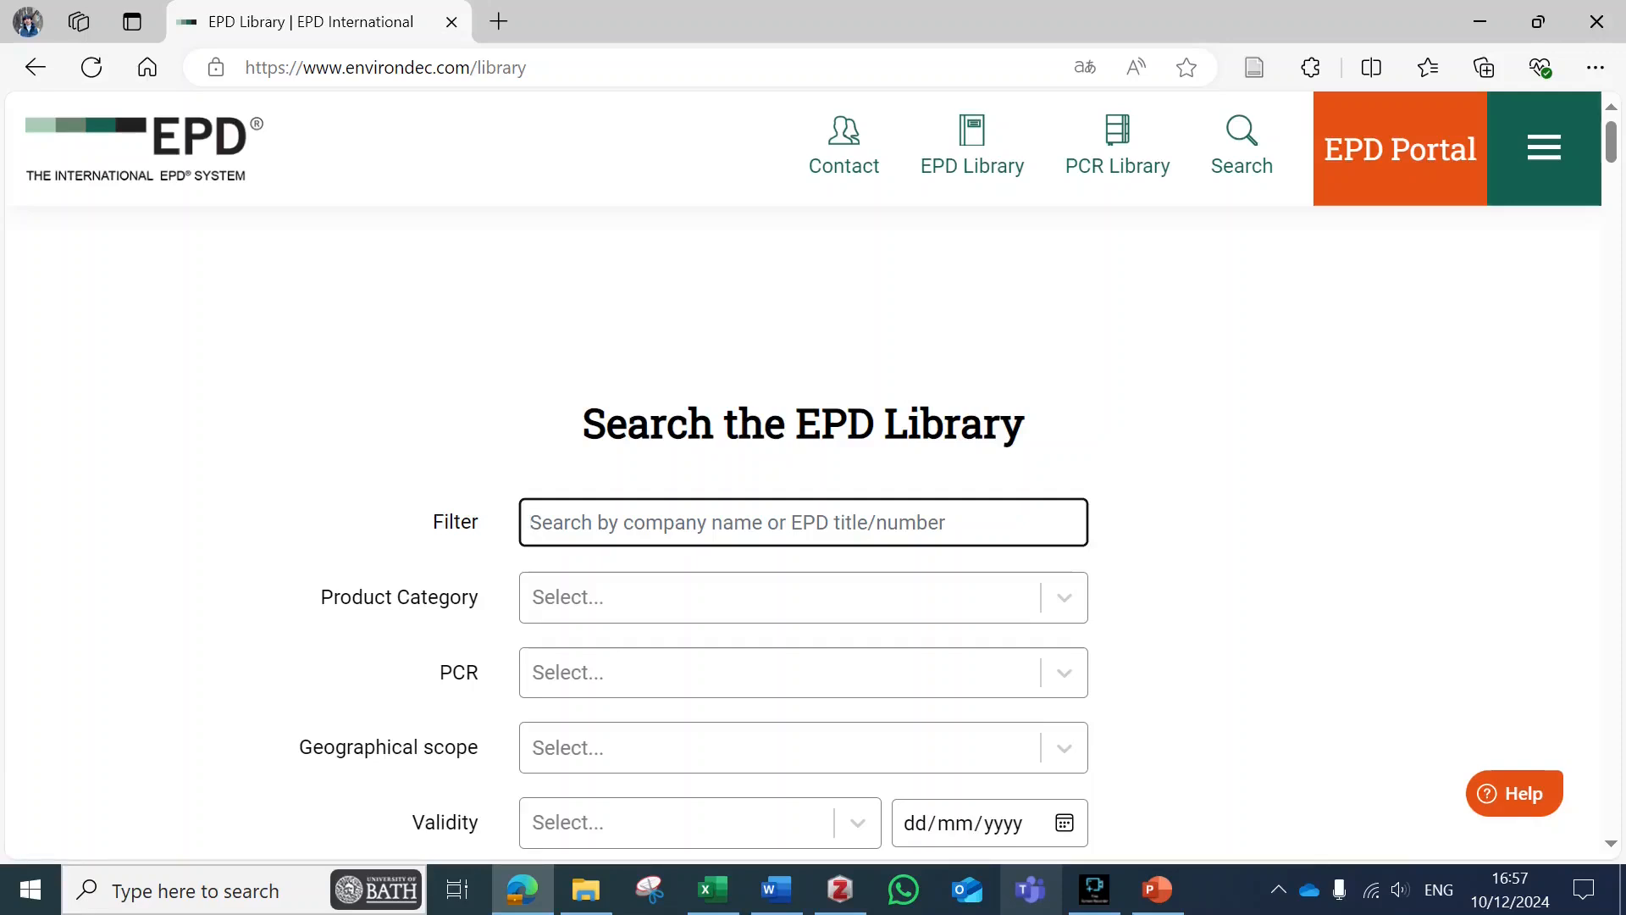
Search the EPD Library for "timber joist" and open the JJI-Joists entry.
{"action": "type", "text": "tim"}
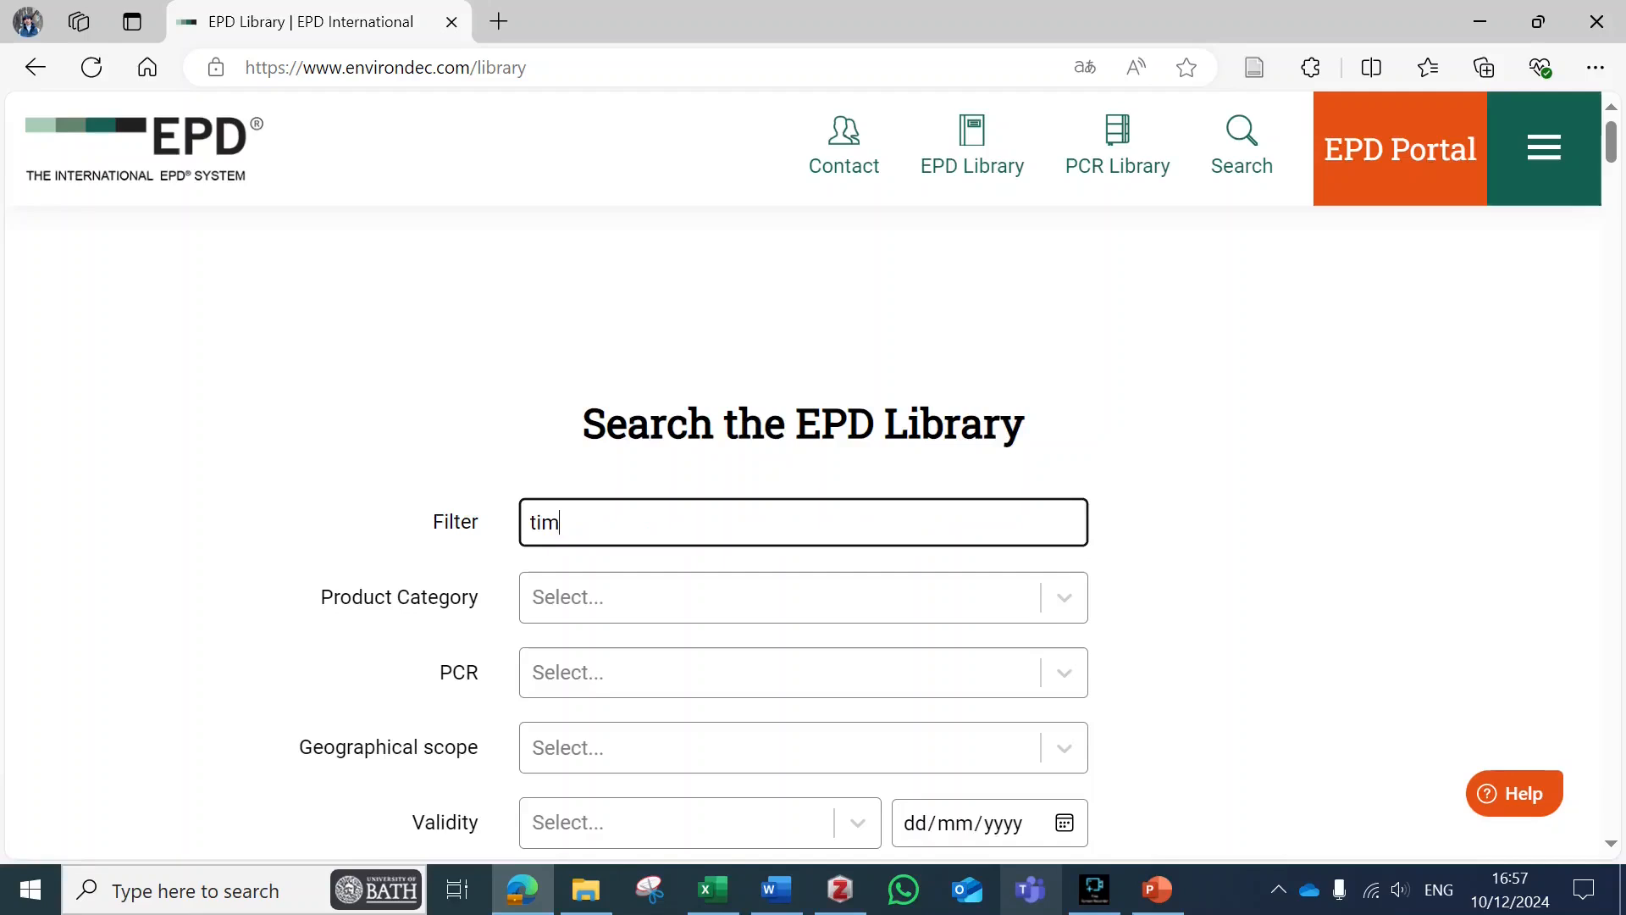
{"action": "type", "text": "ber joist"}
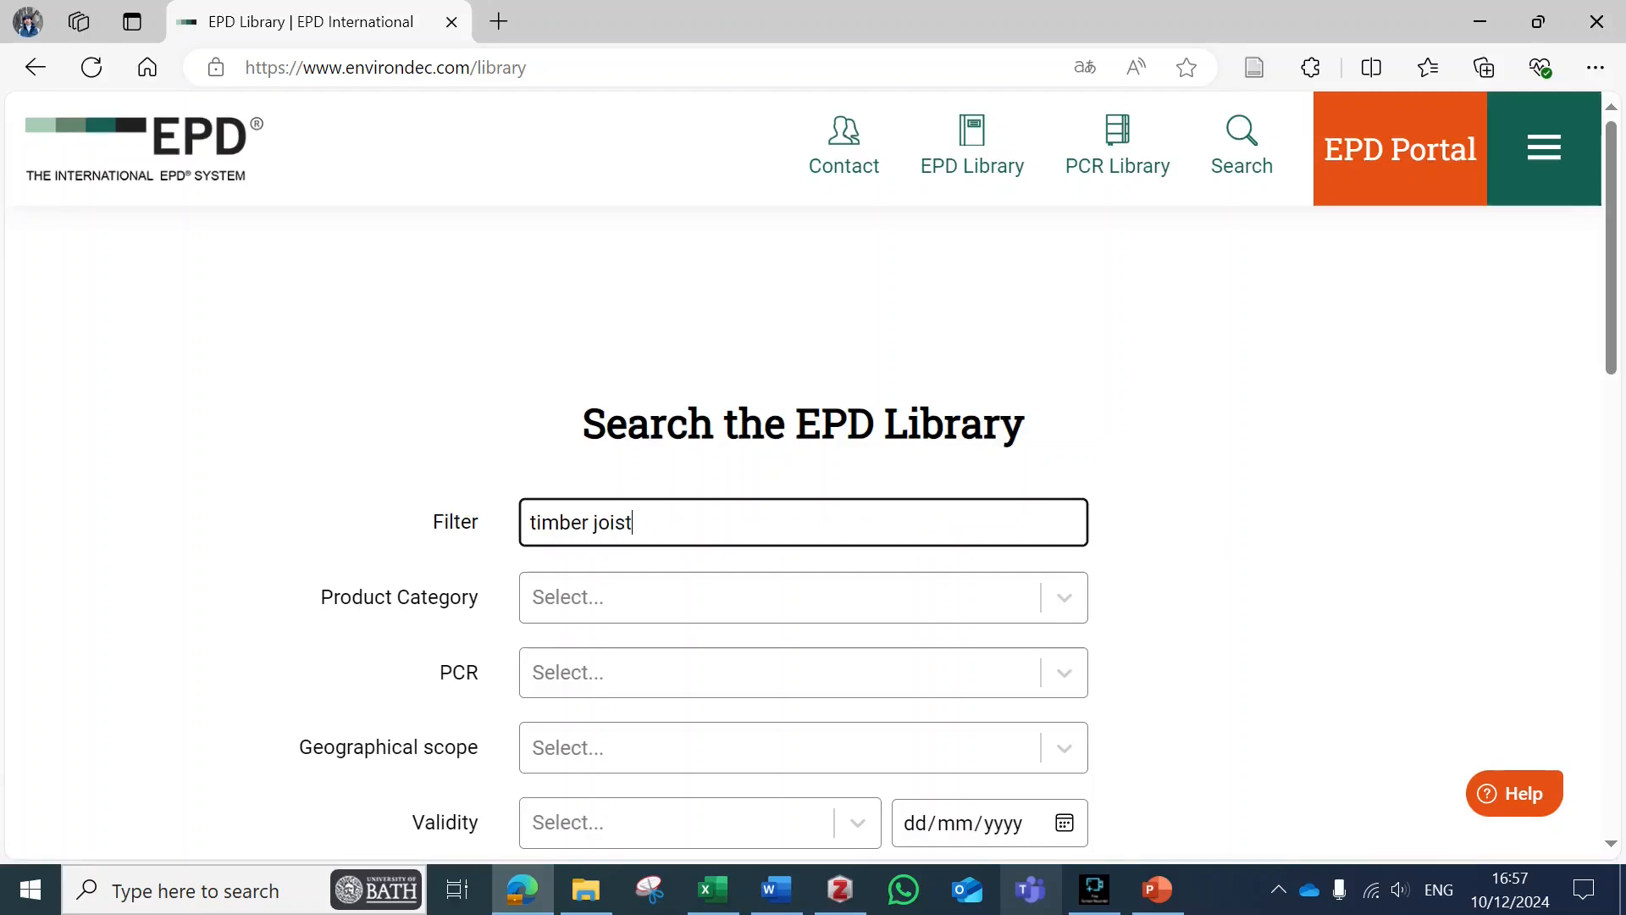
{"action": "scroll", "coordinate": [814, 474], "scroll_direction": "down", "scroll_amount": 8}
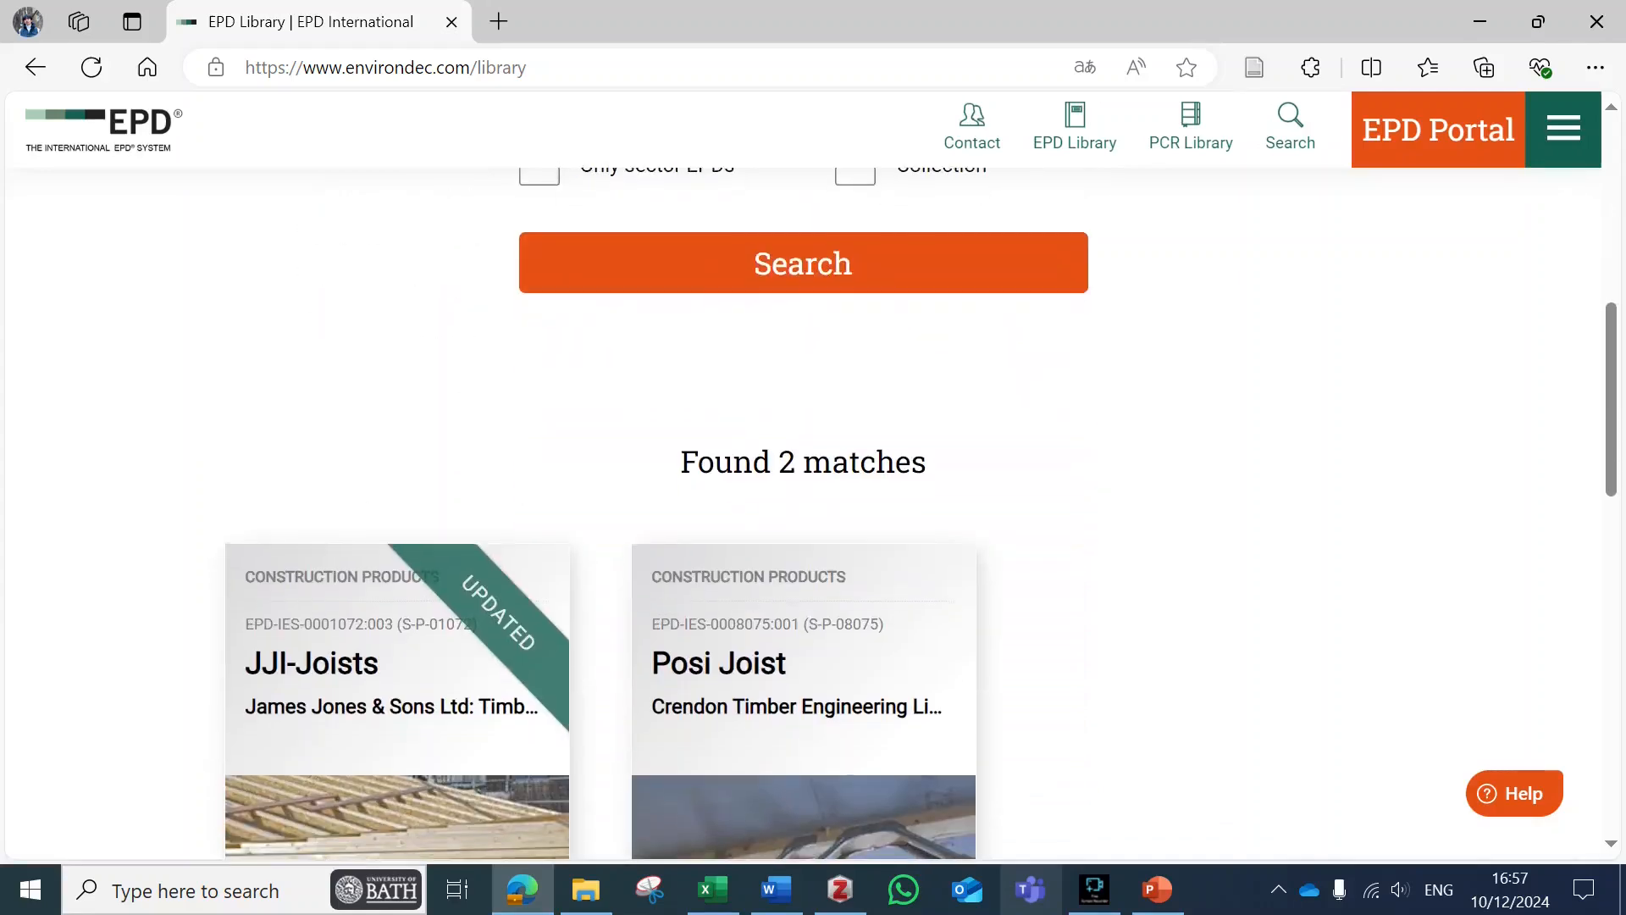
{"action": "scroll", "coordinate": [813, 509], "scroll_direction": "down", "scroll_amount": 3}
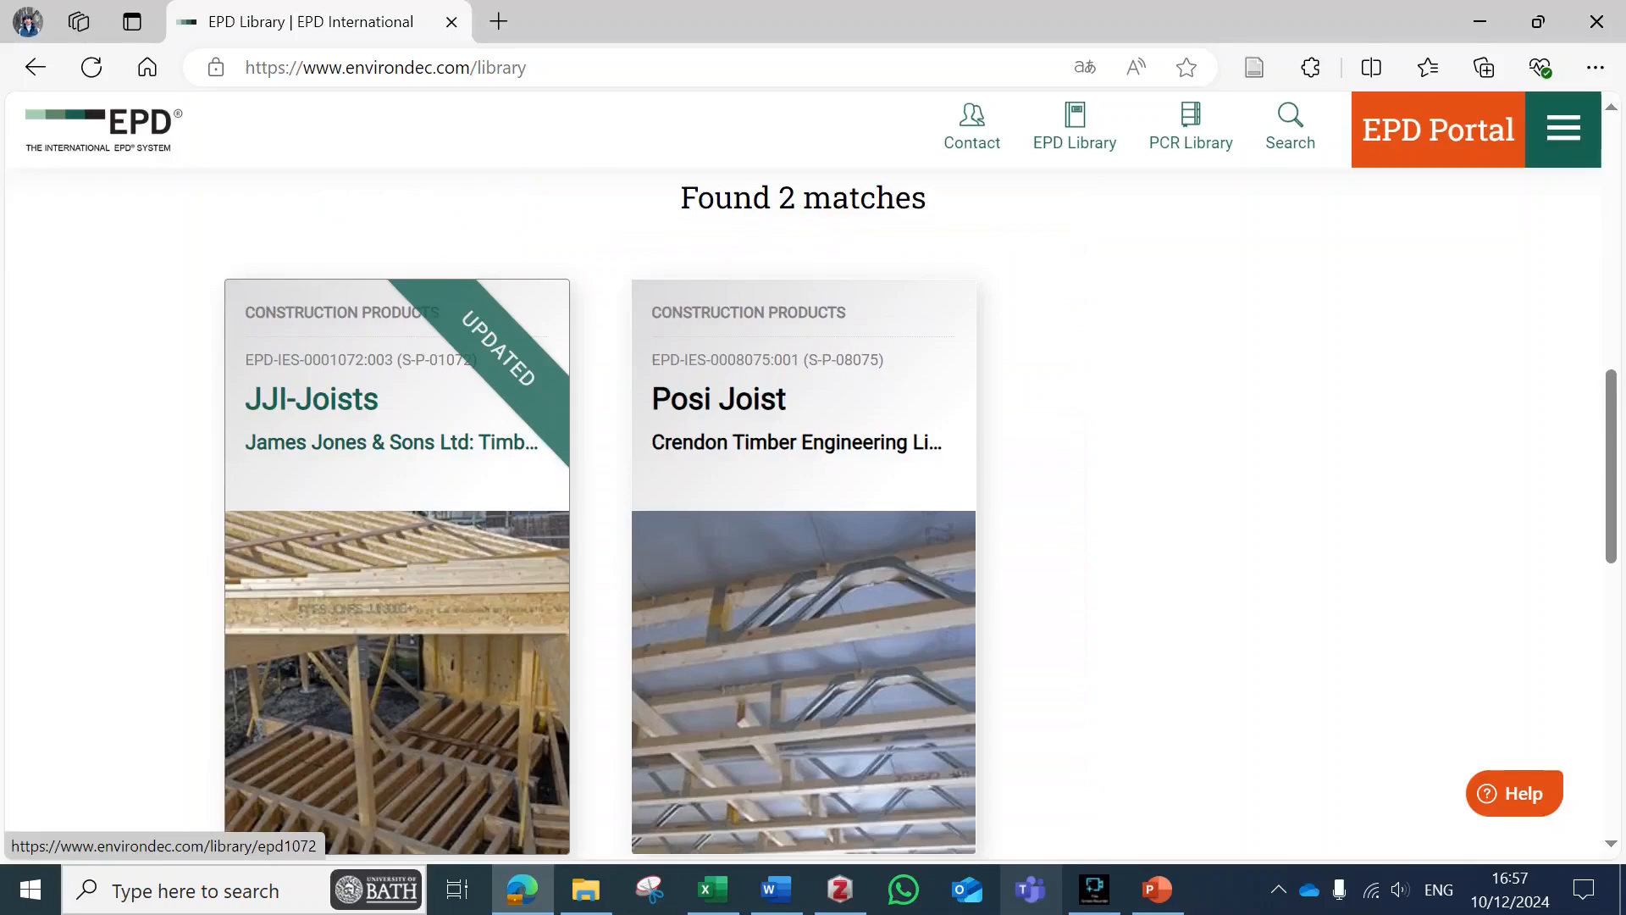
{"action": "left_click", "coordinate": [396, 508]}
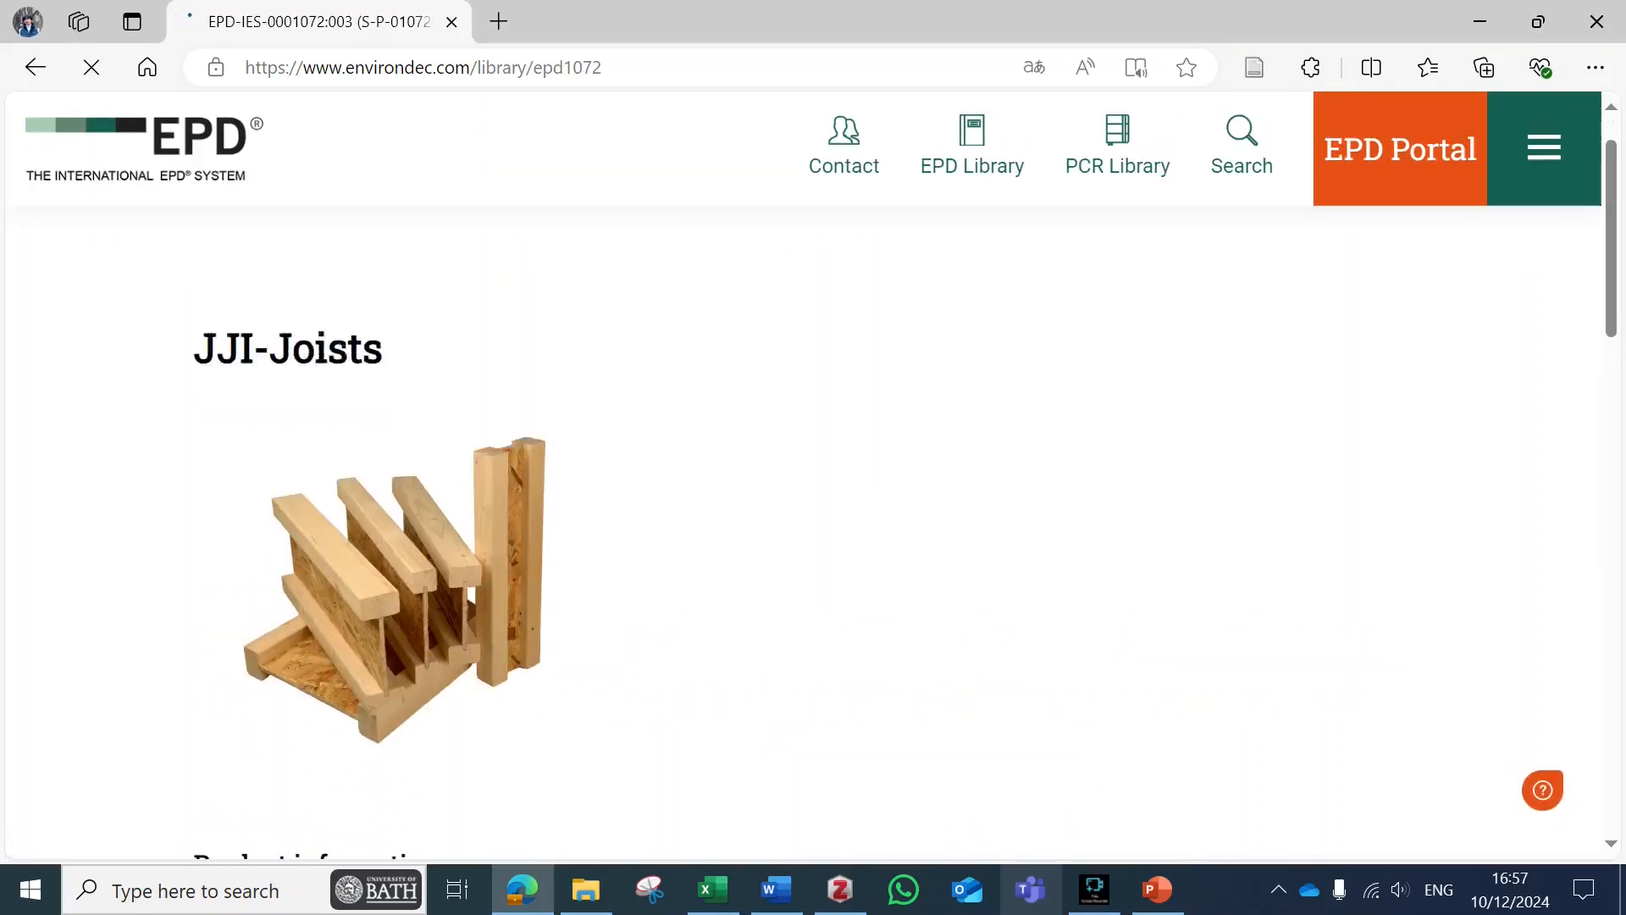
Open the English EPD document PDF from the JJI-Joists product page.
{"action": "scroll", "coordinate": [814, 509], "scroll_direction": "down", "scroll_amount": 5}
{"action": "scroll", "coordinate": [813, 508], "scroll_direction": "down", "scroll_amount": 2}
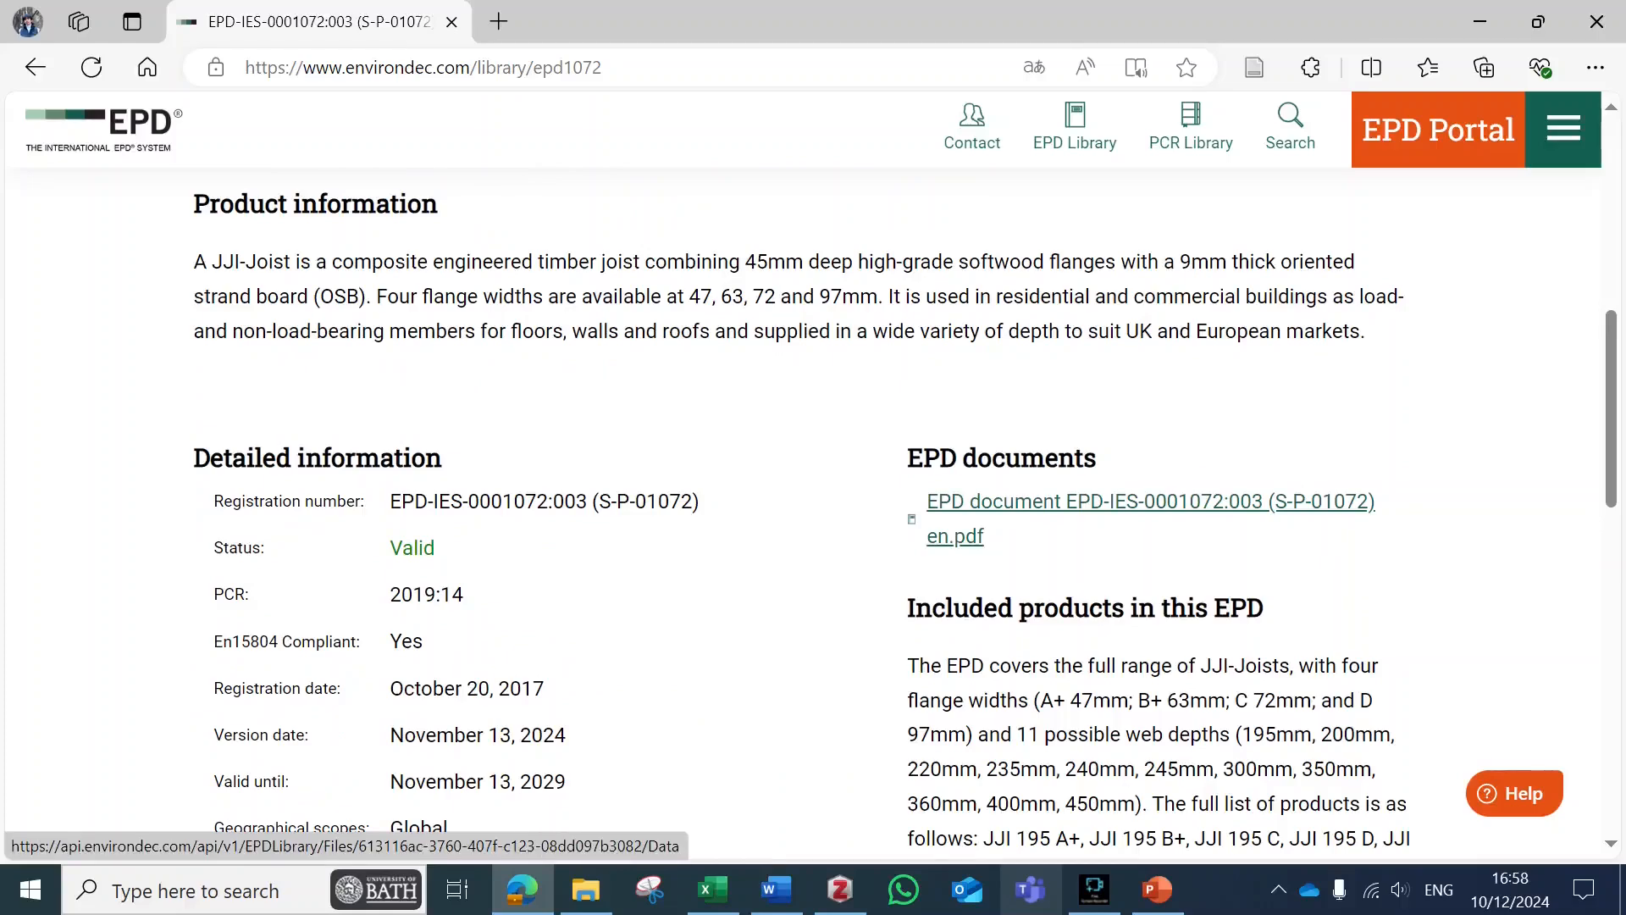
{"action": "left_click", "coordinate": [1150, 501]}
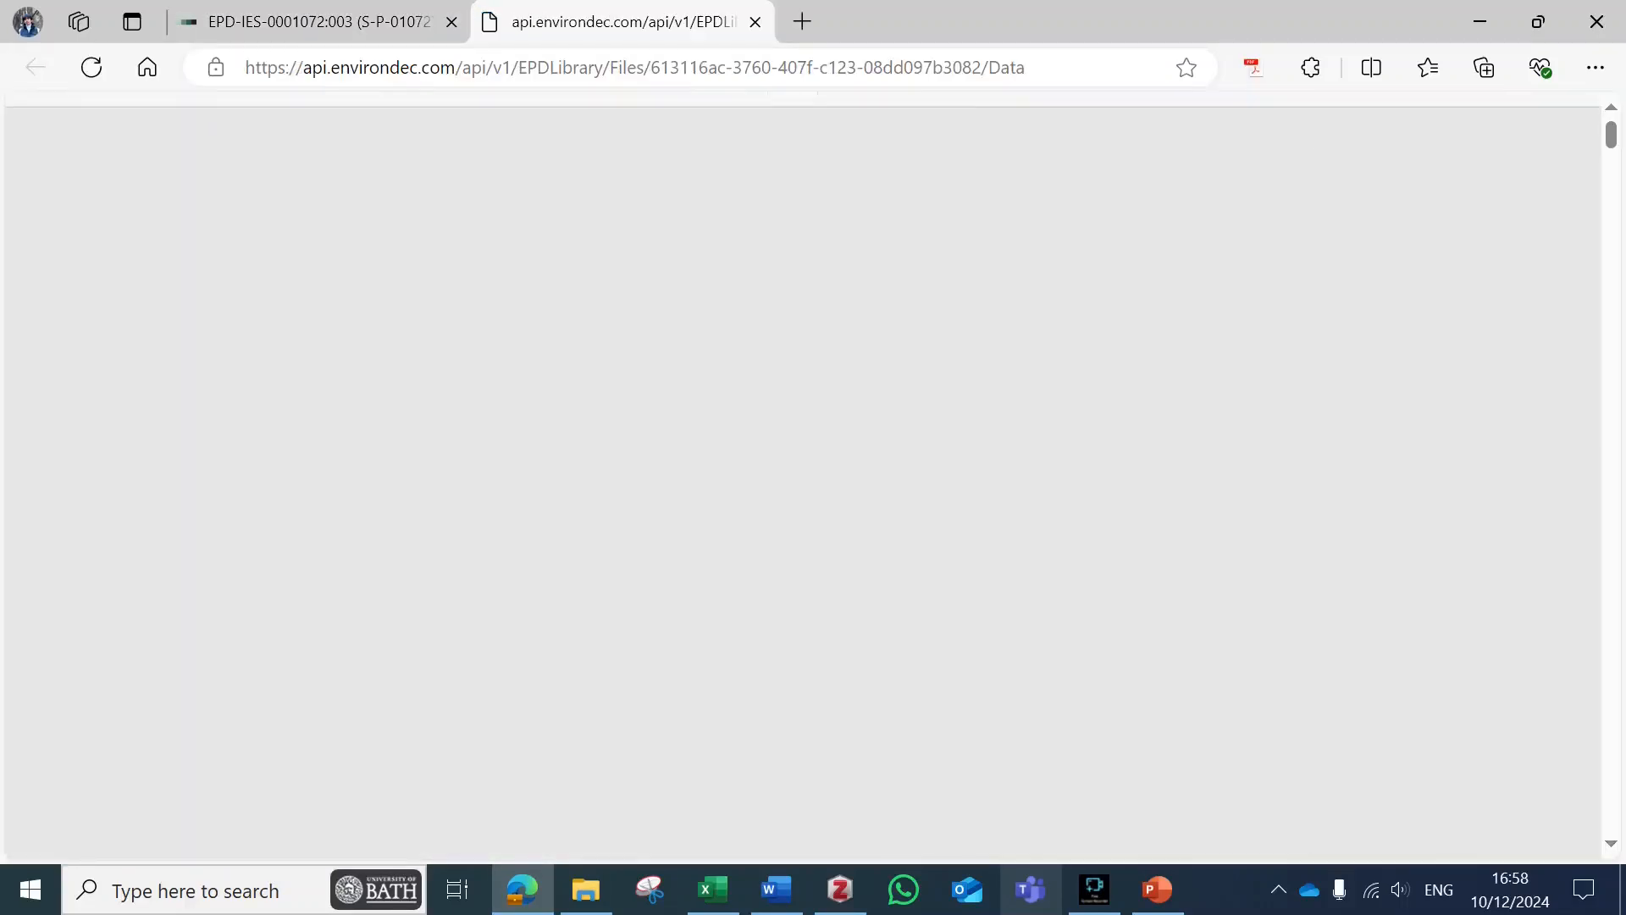
Review the EPD's cover and general information, including the product category rules, LCA accountability and third-party verification.
{"action": "scroll", "coordinate": [724, 492], "scroll_direction": "down", "scroll_amount": 10}
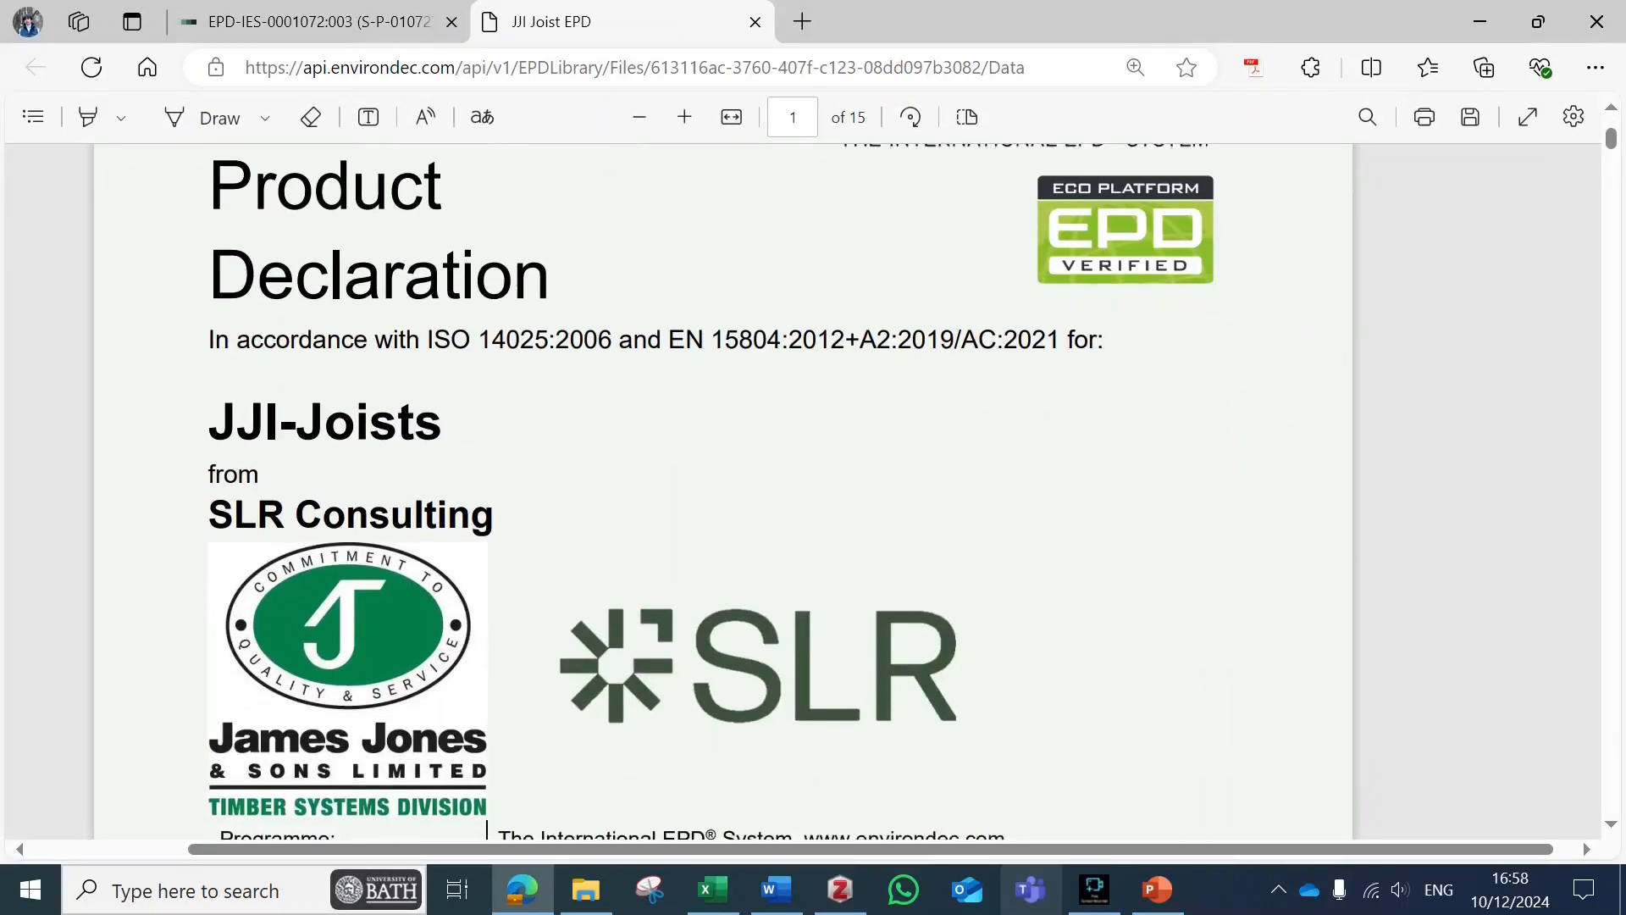
{"action": "scroll", "coordinate": [725, 492], "scroll_direction": "down", "scroll_amount": 10}
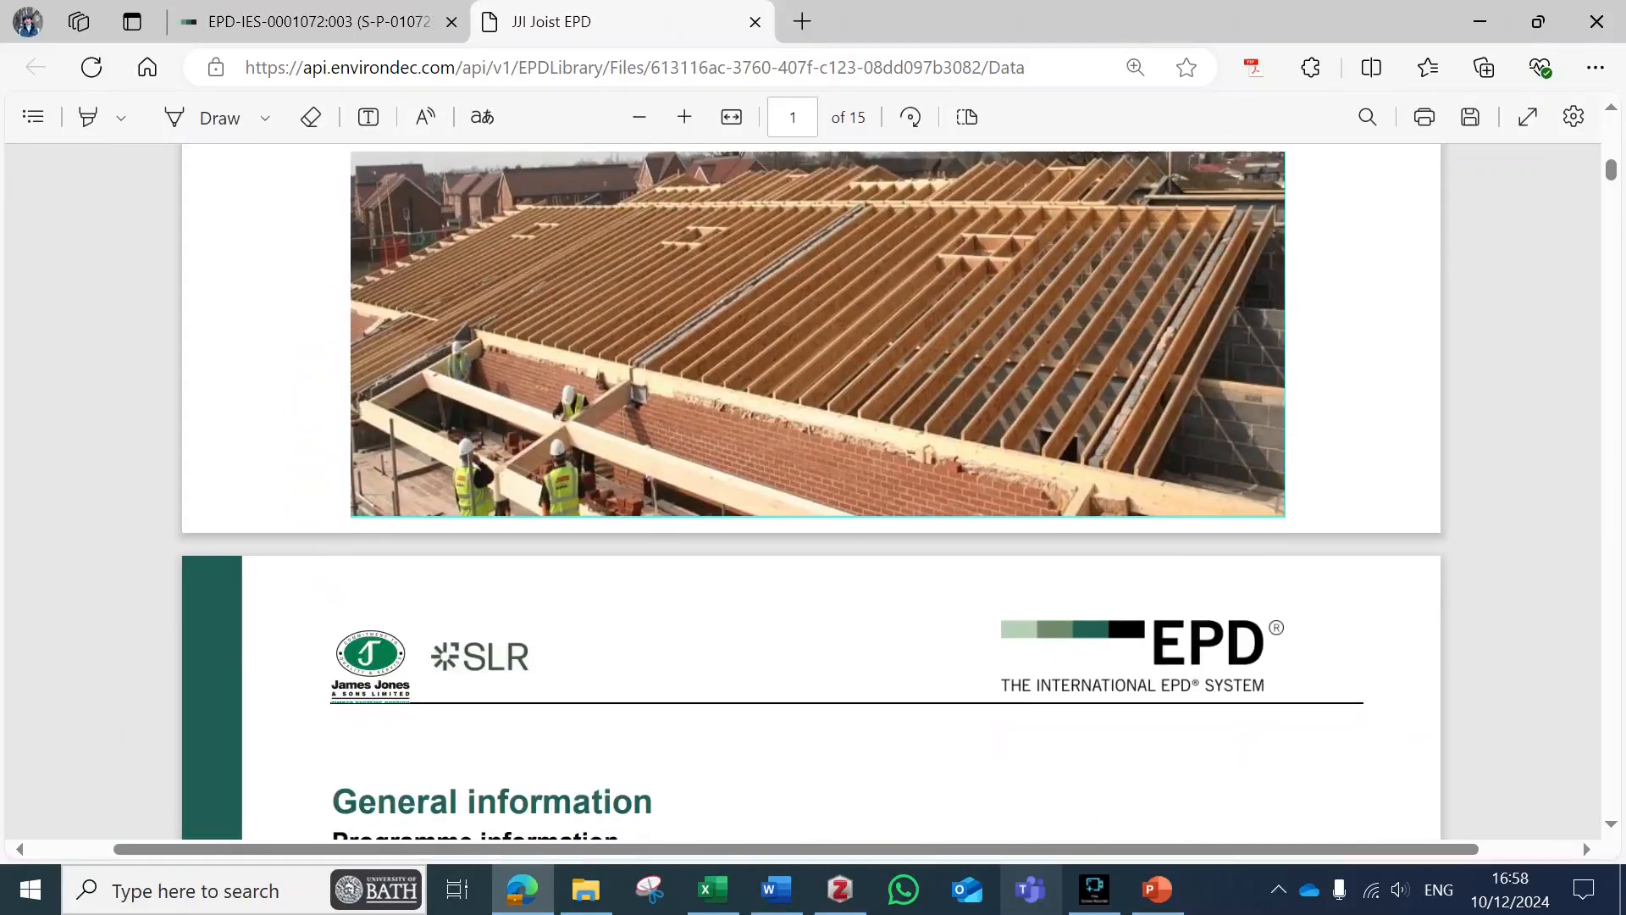
{"action": "scroll", "coordinate": [724, 493], "scroll_direction": "down", "scroll_amount": 3}
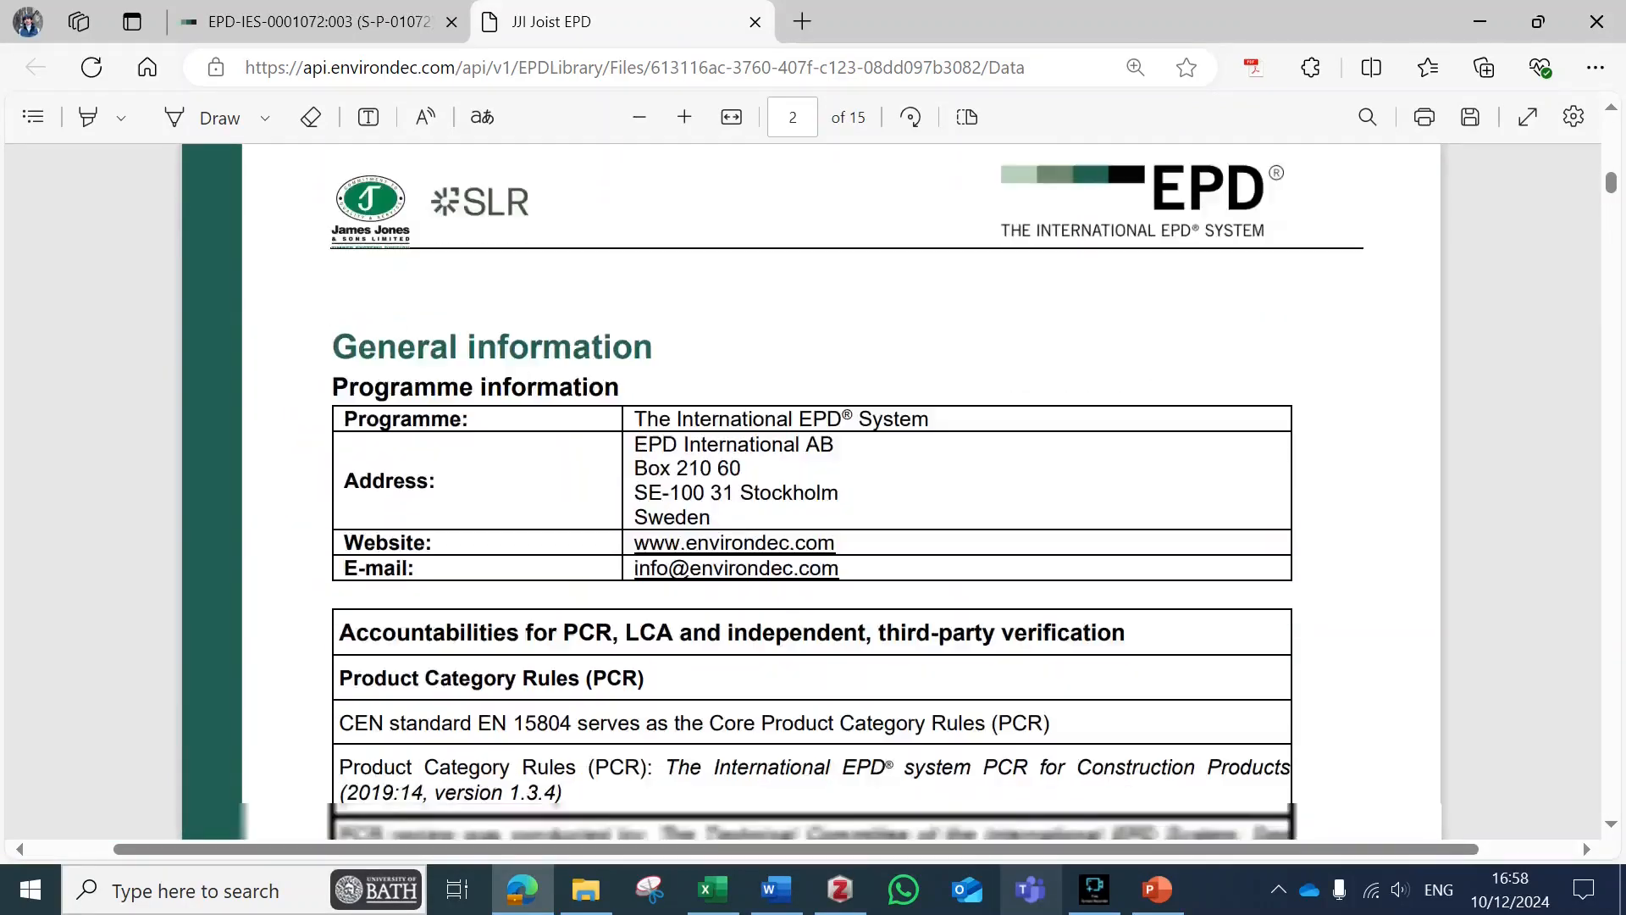
{"action": "scroll", "coordinate": [814, 492], "scroll_direction": "down", "scroll_amount": 3}
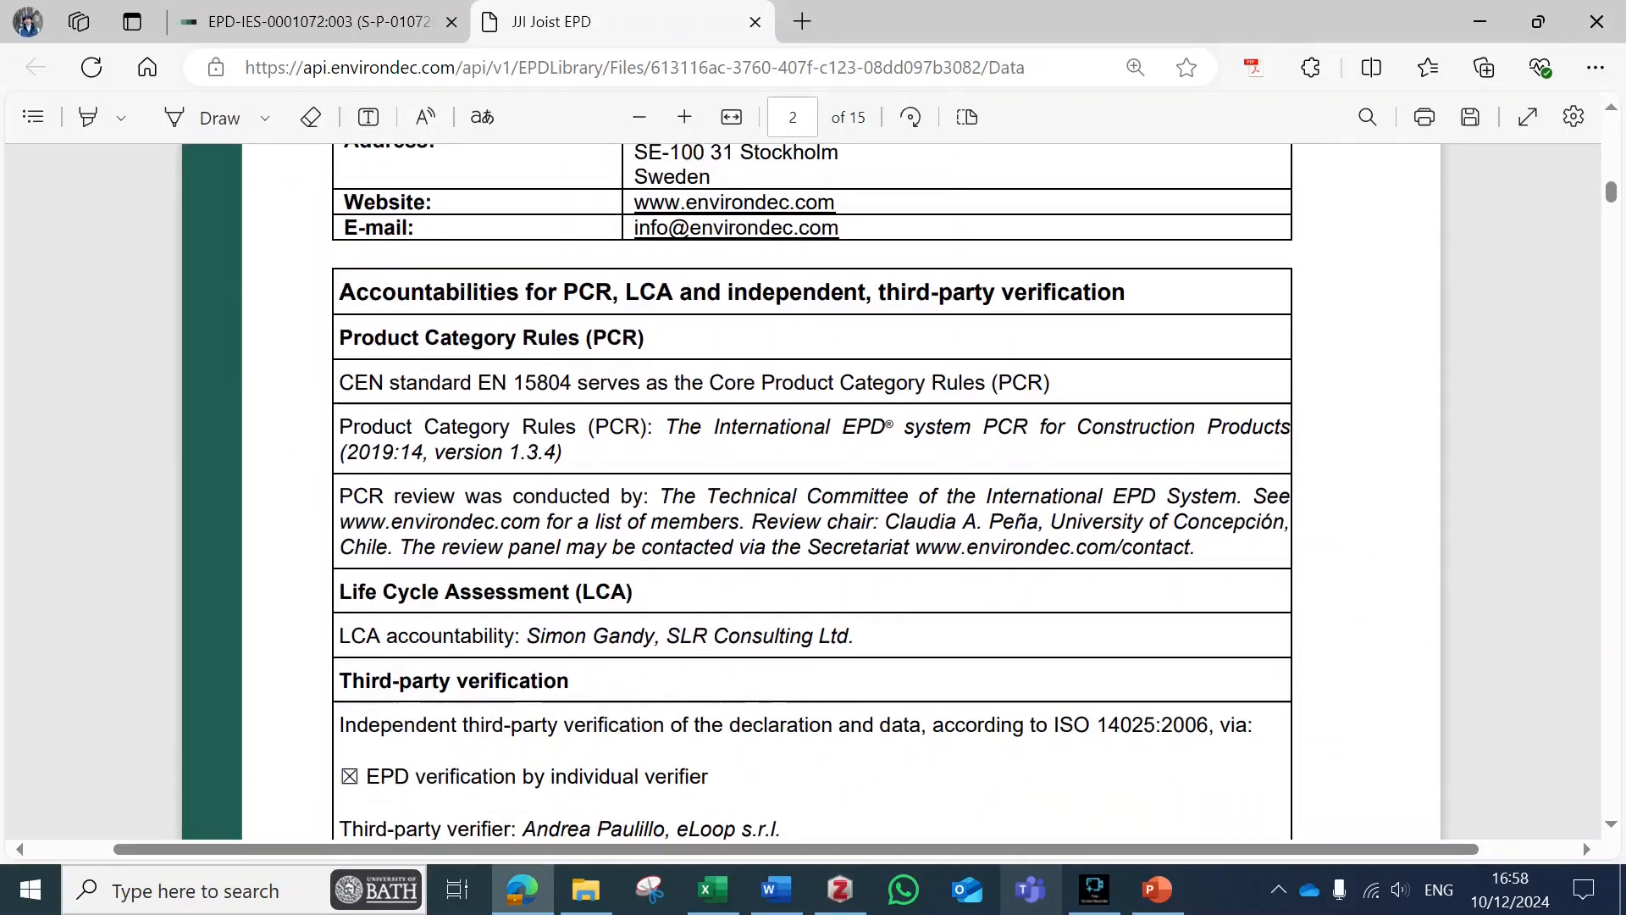
{"action": "scroll", "coordinate": [813, 492], "scroll_direction": "down", "scroll_amount": 3}
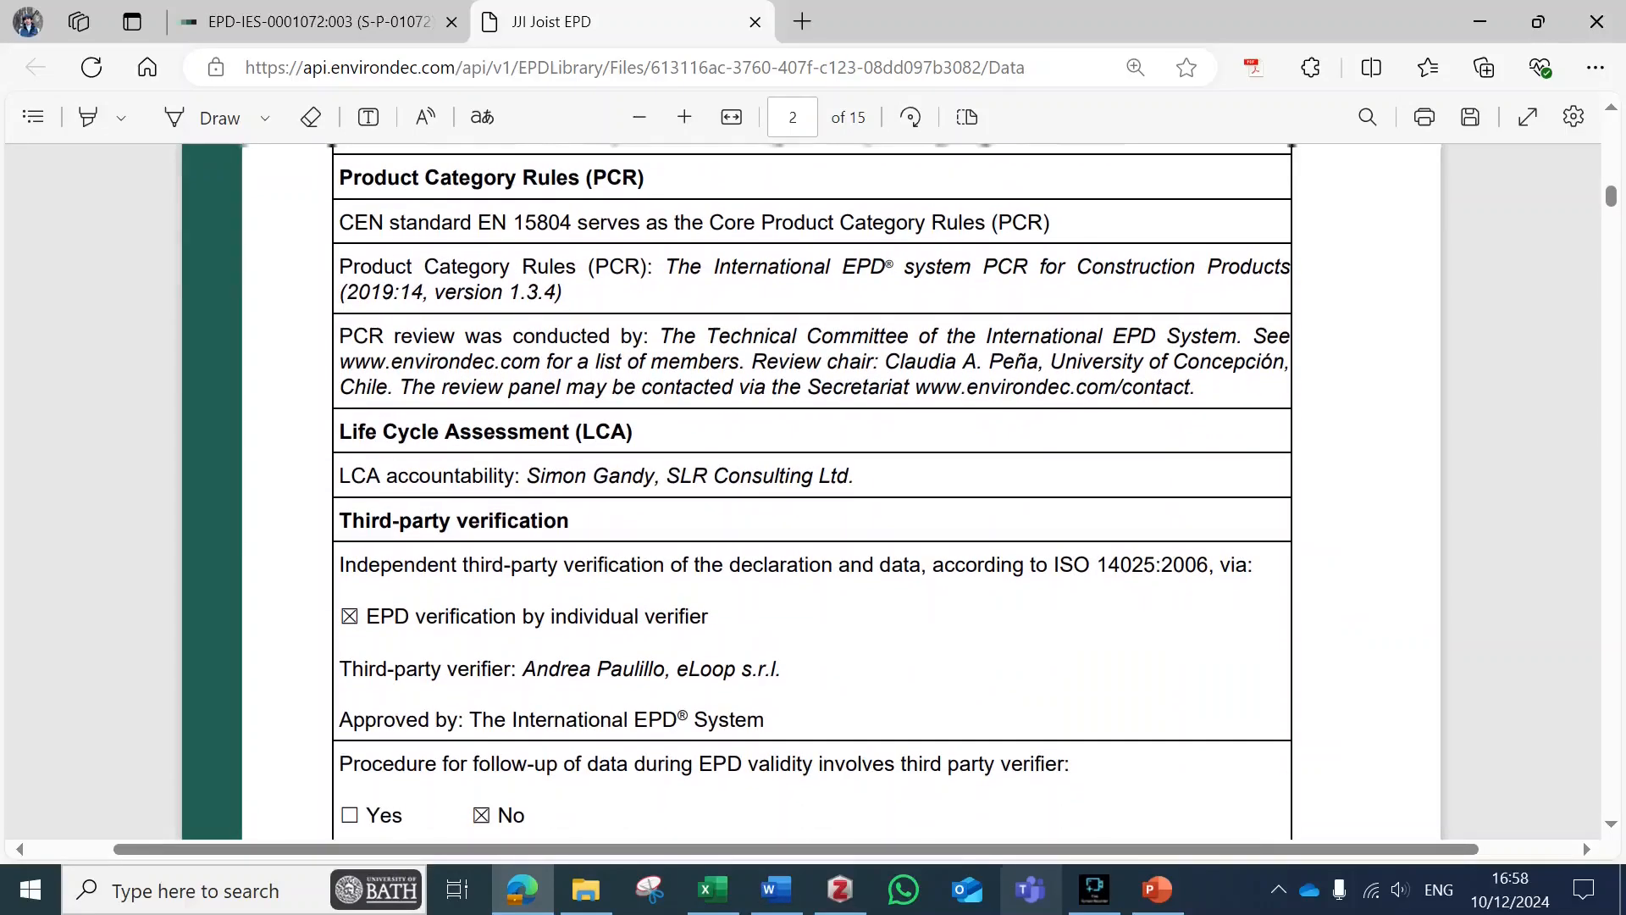
{"action": "scroll", "coordinate": [813, 492], "scroll_direction": "up", "scroll_amount": 1}
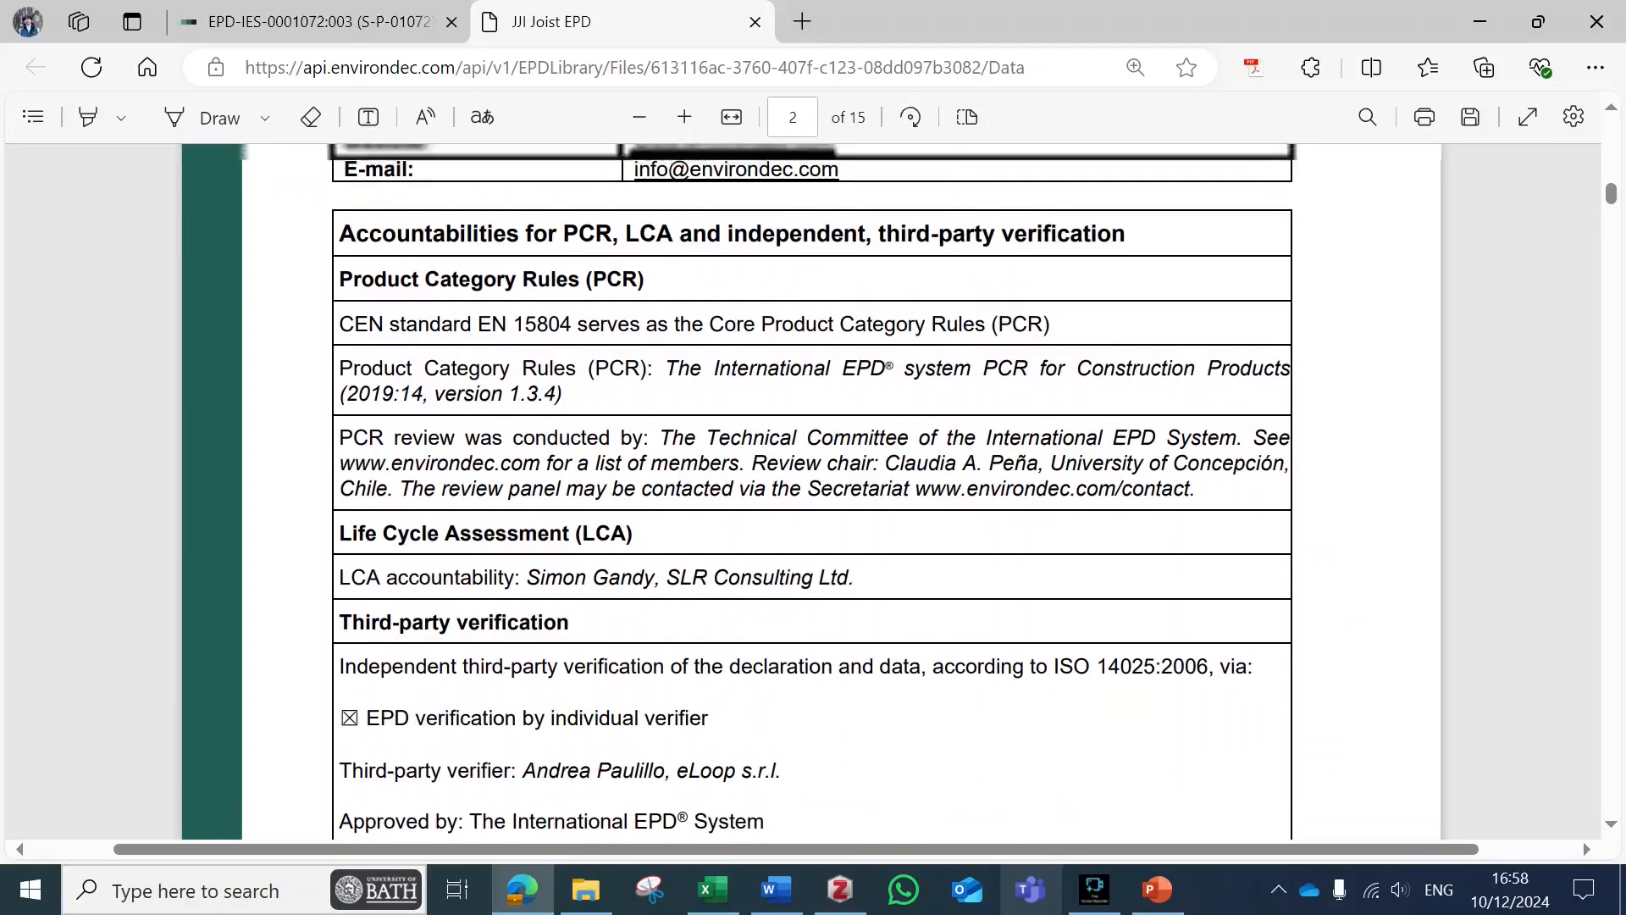
{"action": "scroll", "coordinate": [813, 491], "scroll_direction": "down", "scroll_amount": 9}
{"action": "scroll", "coordinate": [813, 492], "scroll_direction": "down", "scroll_amount": 9}
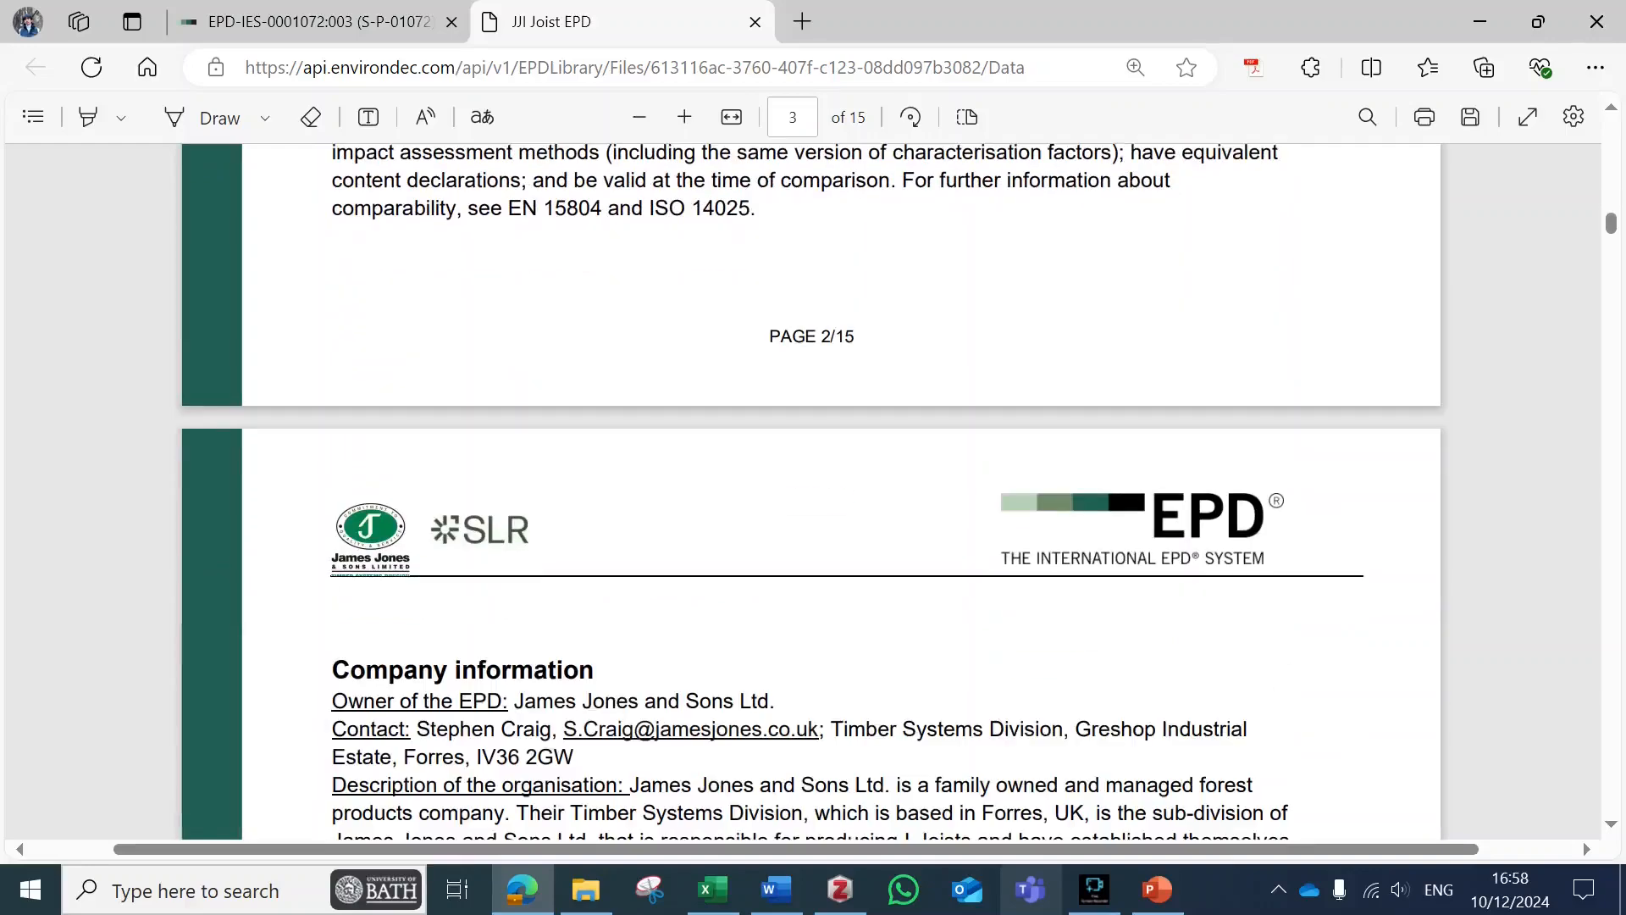
Highlight the product name "JJI-Joists" under Product information on page 3 of the EPD.
{"action": "scroll", "coordinate": [814, 492], "scroll_direction": "down", "scroll_amount": 4}
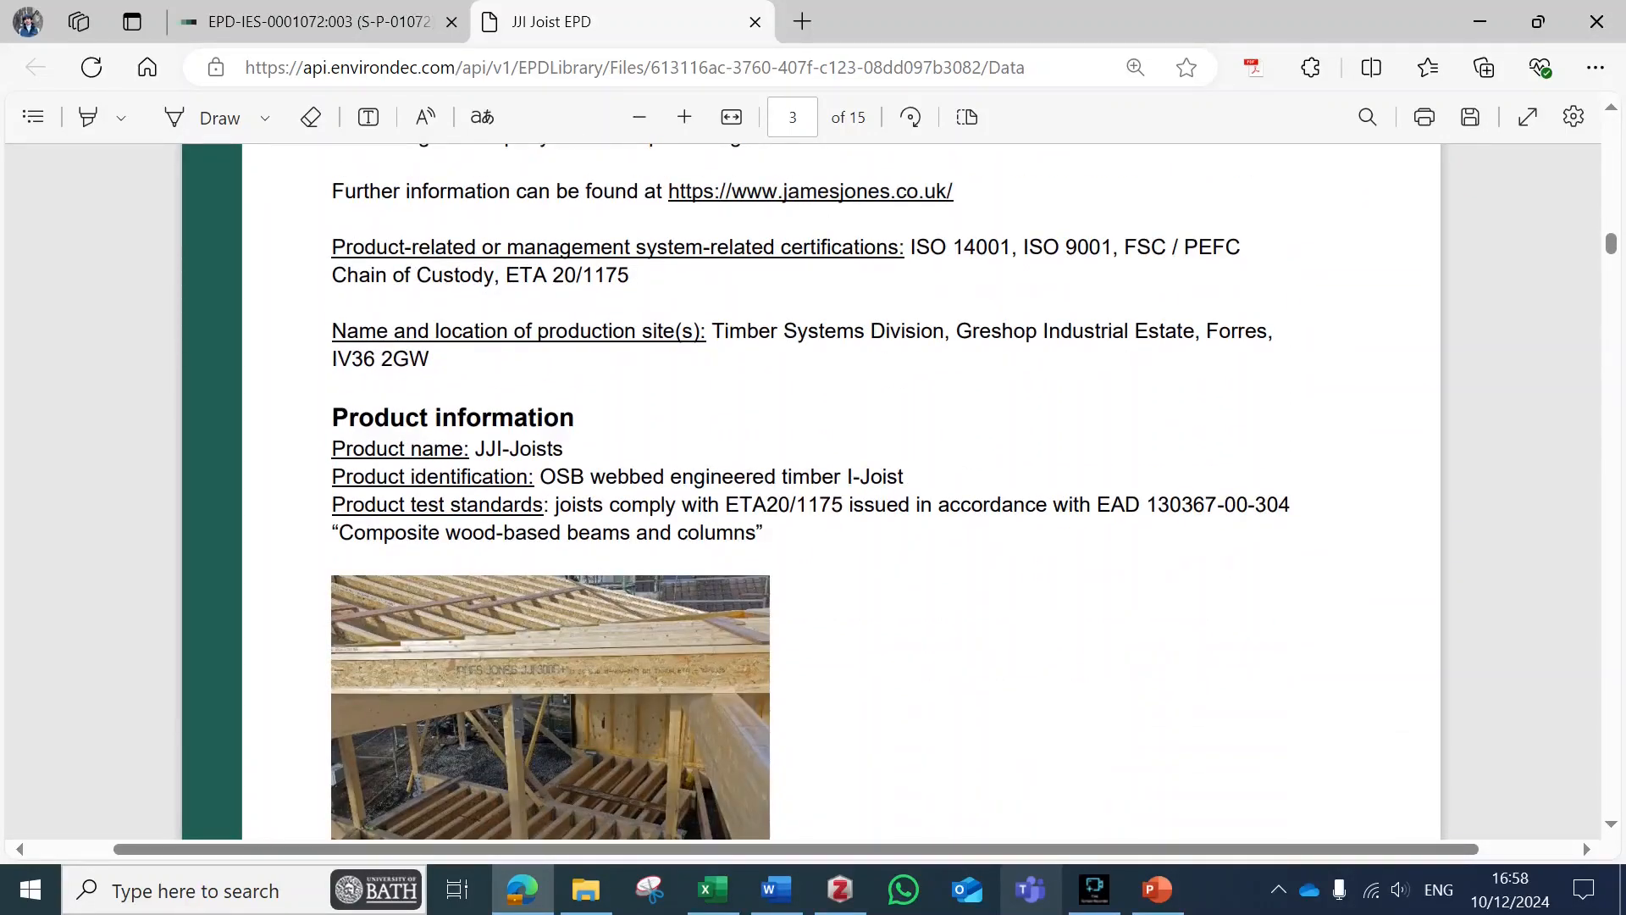
{"action": "left_click", "coordinate": [87, 117]}
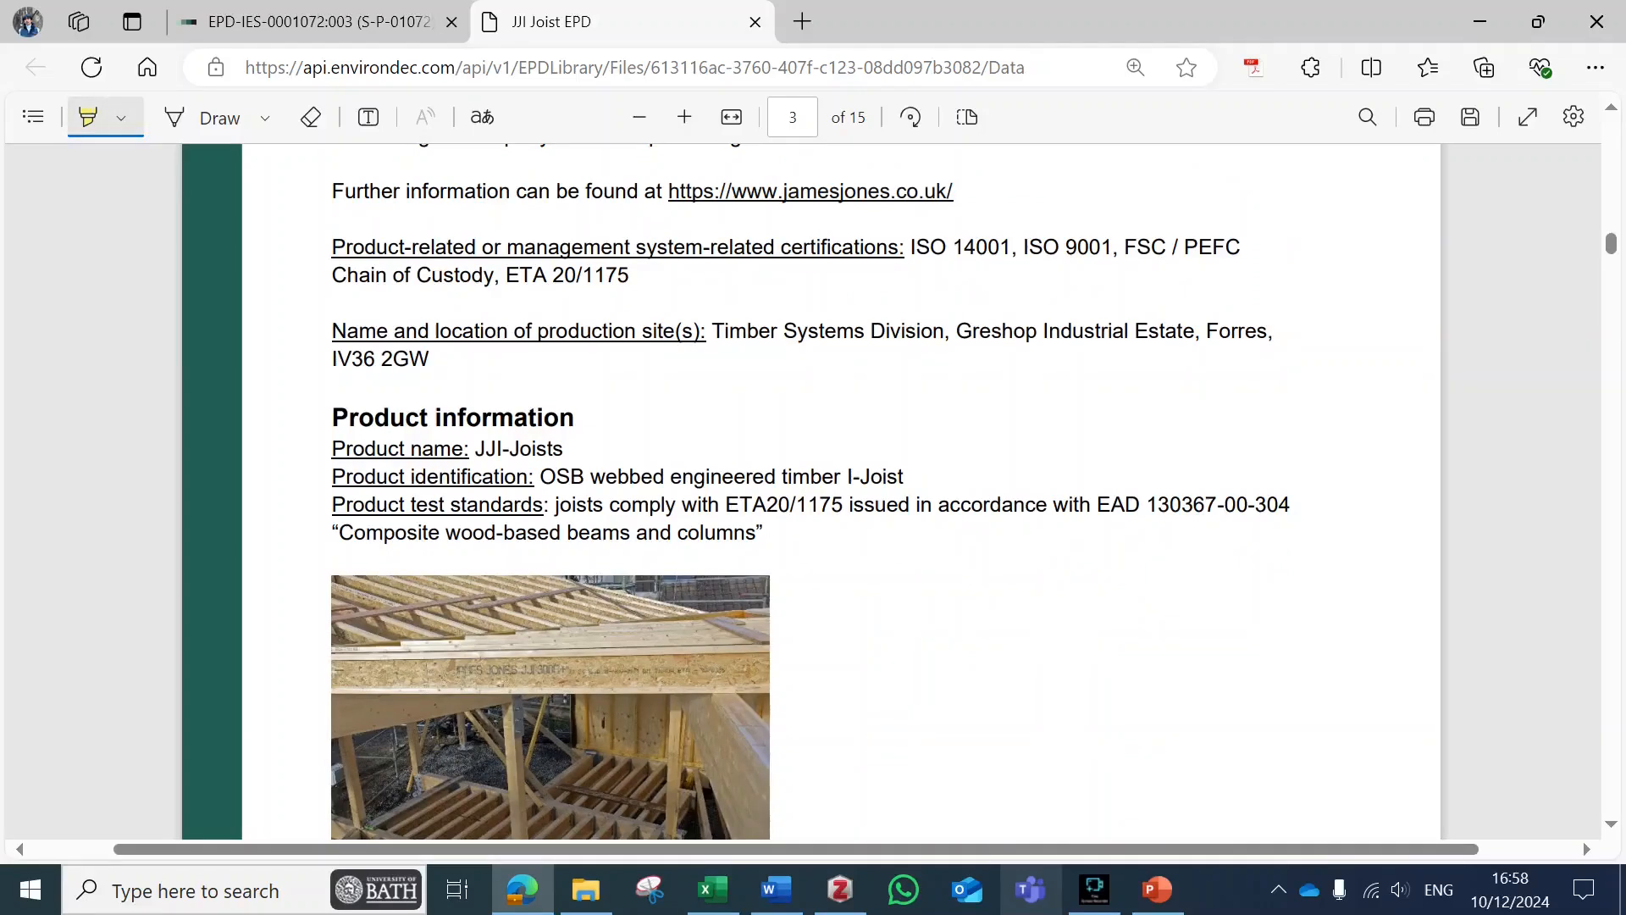
{"action": "left_click_drag", "start_coordinate": [475, 449], "coordinate": [565, 449]}
Under LCA information, highlight the declared unit "1 linear metre (Lm)" and "density of 532kg/m3 (or 3.635kg/Lm)".
{"action": "scroll", "coordinate": [813, 492], "scroll_direction": "down", "scroll_amount": 8}
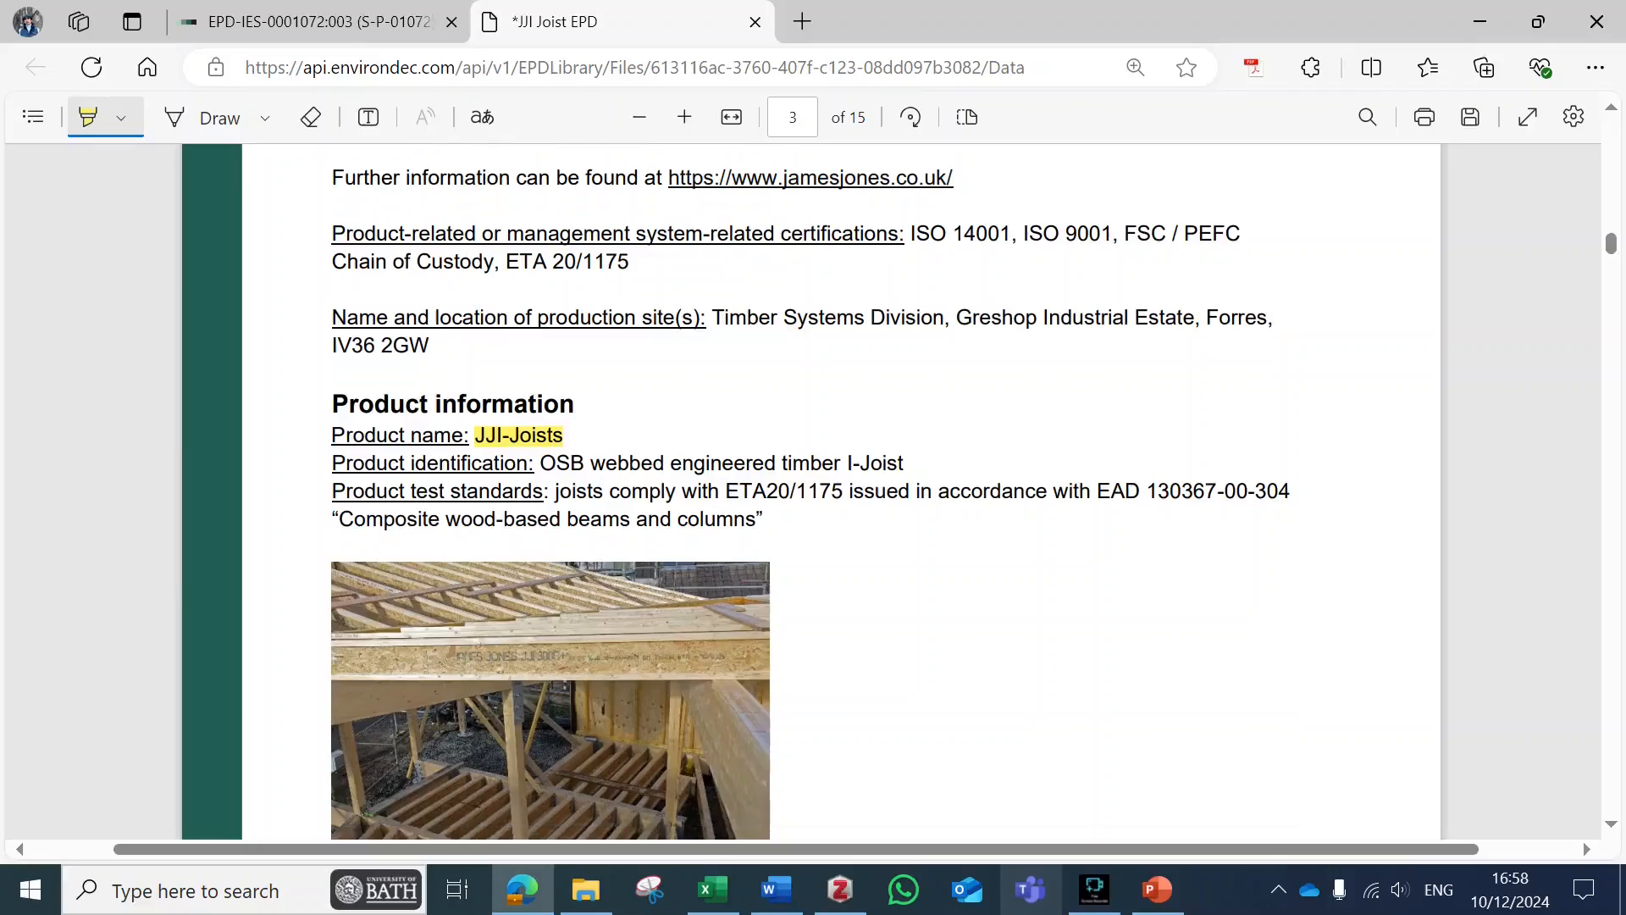
{"action": "scroll", "coordinate": [813, 492], "scroll_direction": "down", "scroll_amount": 10}
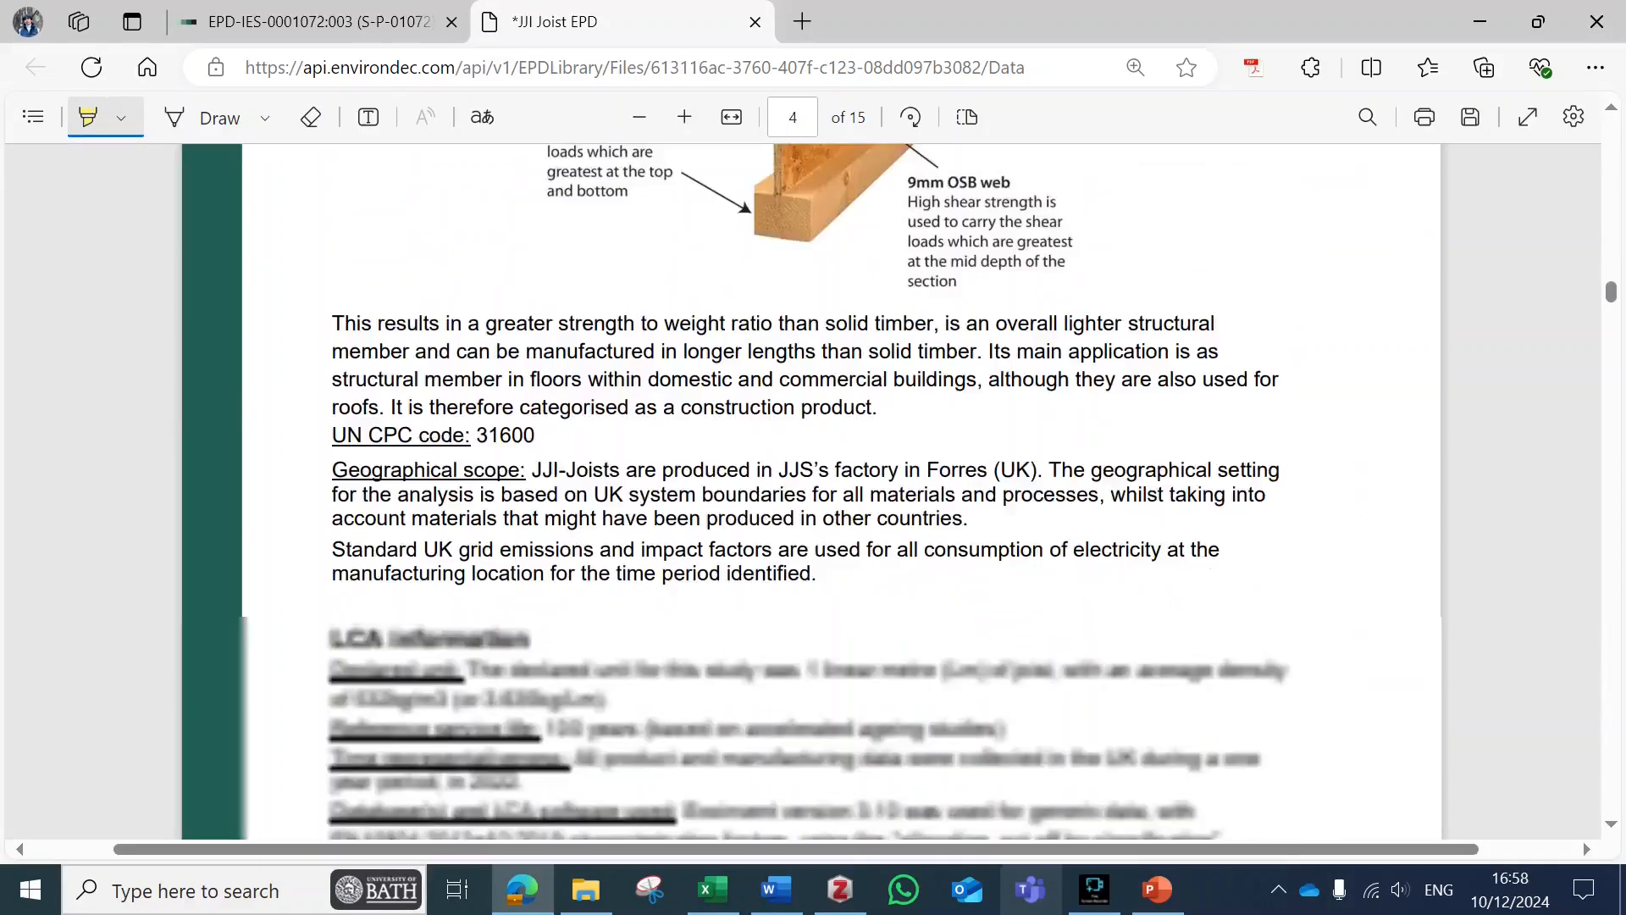
{"action": "scroll", "coordinate": [812, 492], "scroll_direction": "down", "scroll_amount": 1}
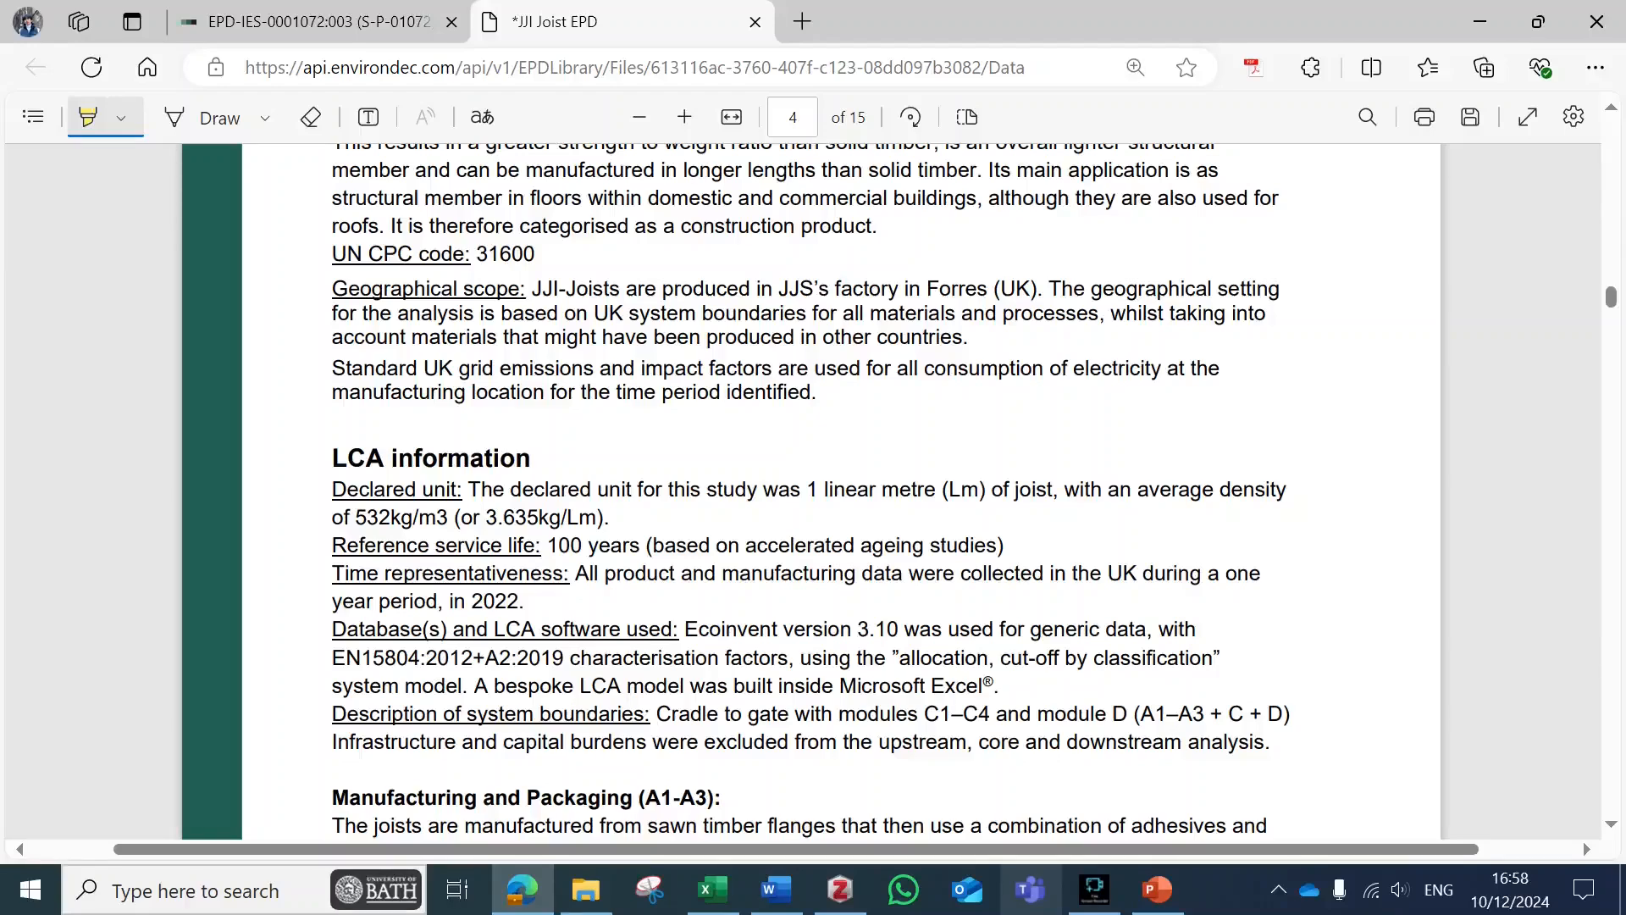
{"action": "left_click_drag", "start_coordinate": [806, 489], "coordinate": [986, 490]}
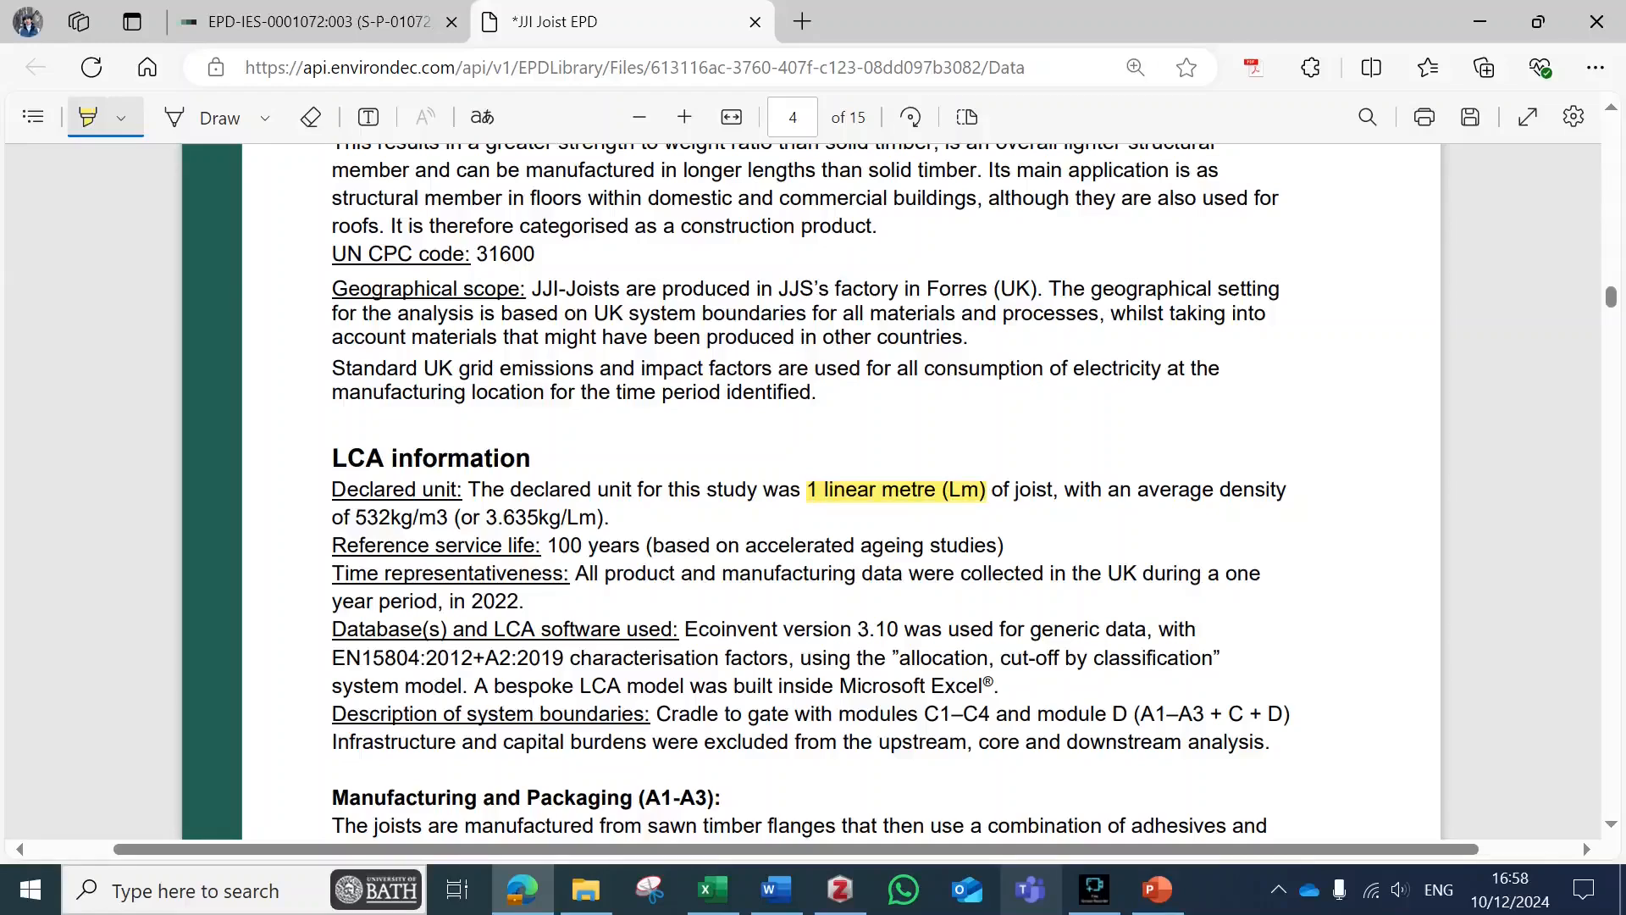
{"action": "mouse_move", "coordinate": [1219, 490]}
{"action": "left_mouse_down"}
{"action": "mouse_move", "coordinate": [1287, 493]}
{"action": "mouse_move", "coordinate": [896, 548]}
{"action": "mouse_move", "coordinate": [760, 491]}
{"action": "mouse_move", "coordinate": [708, 492]}
{"action": "mouse_move", "coordinate": [711, 545]}
{"action": "mouse_move", "coordinate": [606, 518]}
{"action": "left_mouse_up"}
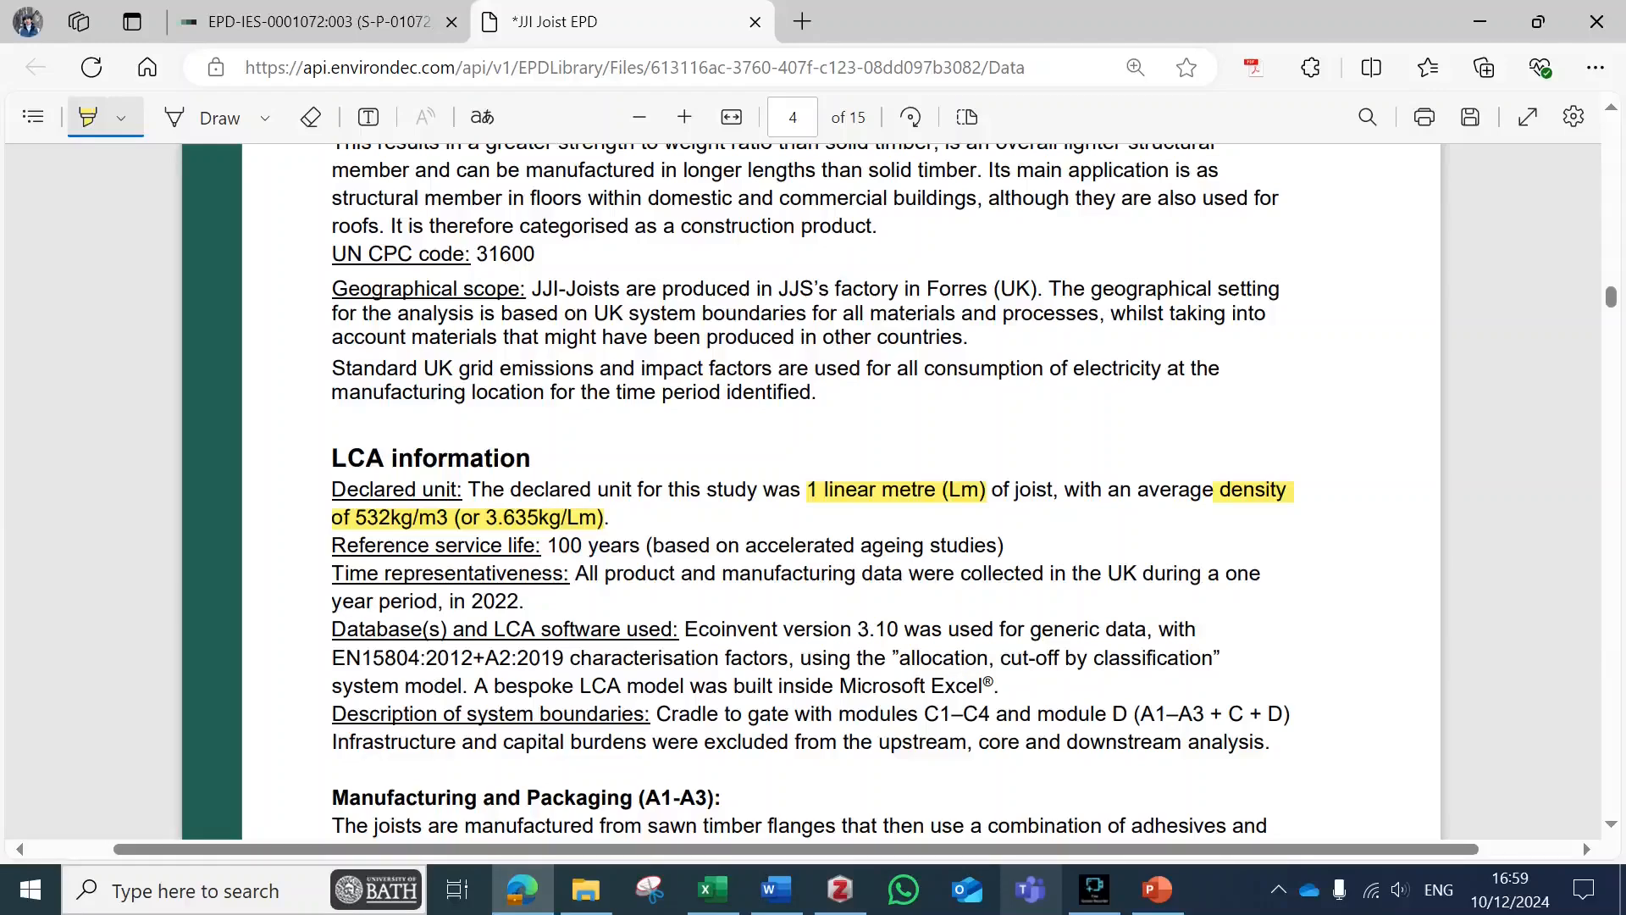
In the mandatory impact indicators table on page 9, highlight from the GWP-fossil A1-A3 value through the GWP-total A1-A3 value.
{"action": "scroll", "coordinate": [814, 489], "scroll_direction": "down", "scroll_amount": 2}
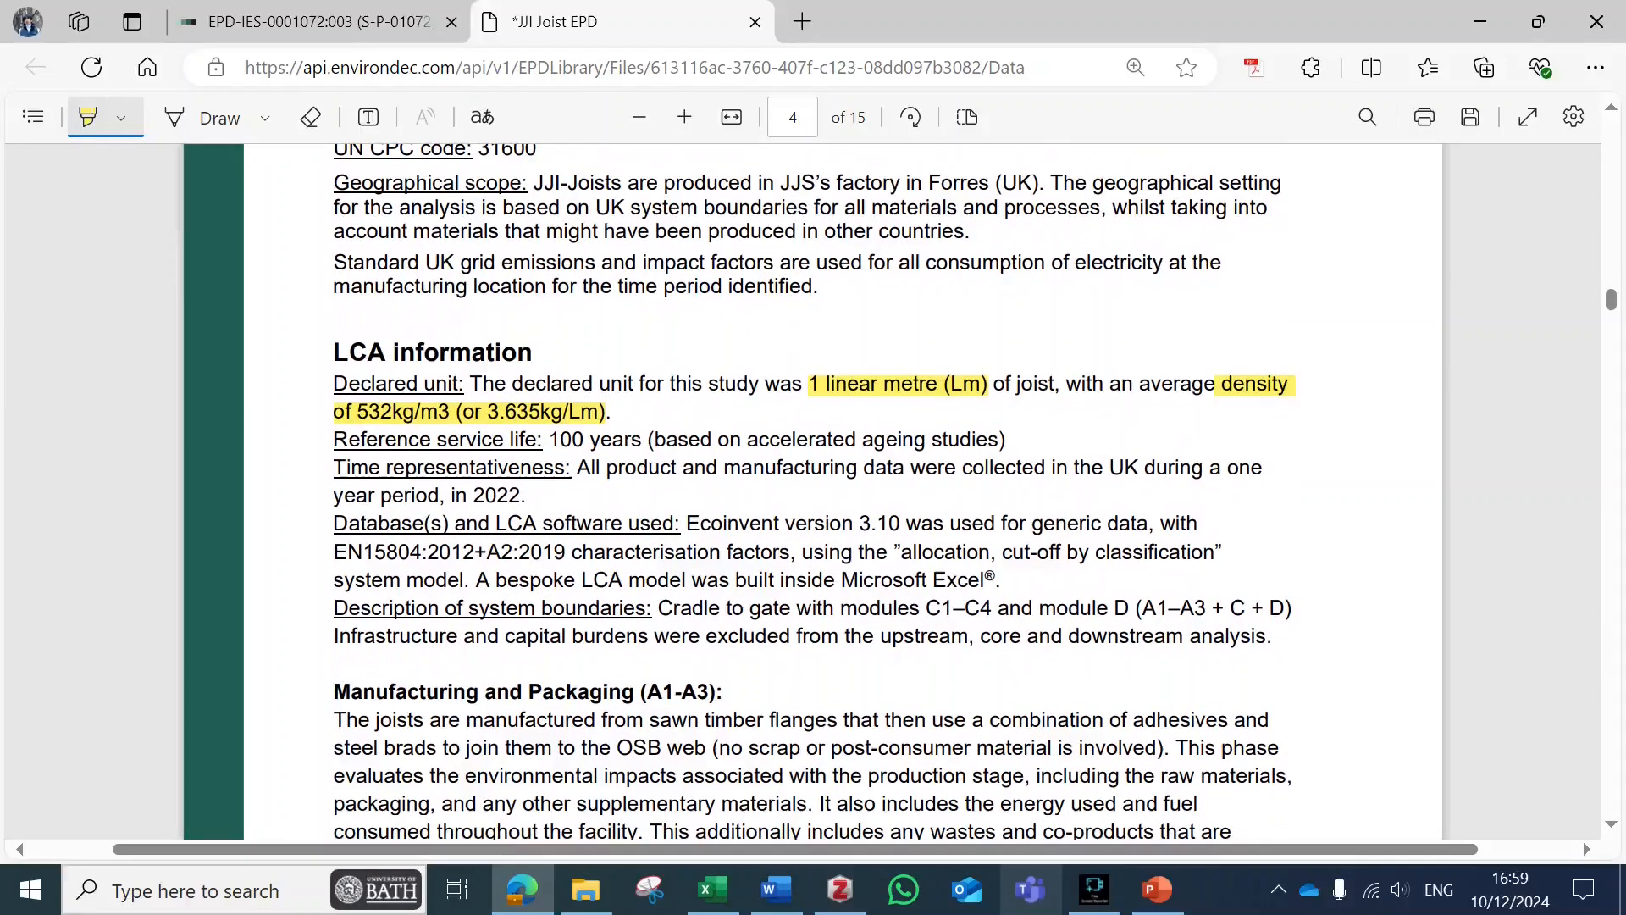
{"action": "scroll", "coordinate": [813, 489], "scroll_direction": "down", "scroll_amount": 3}
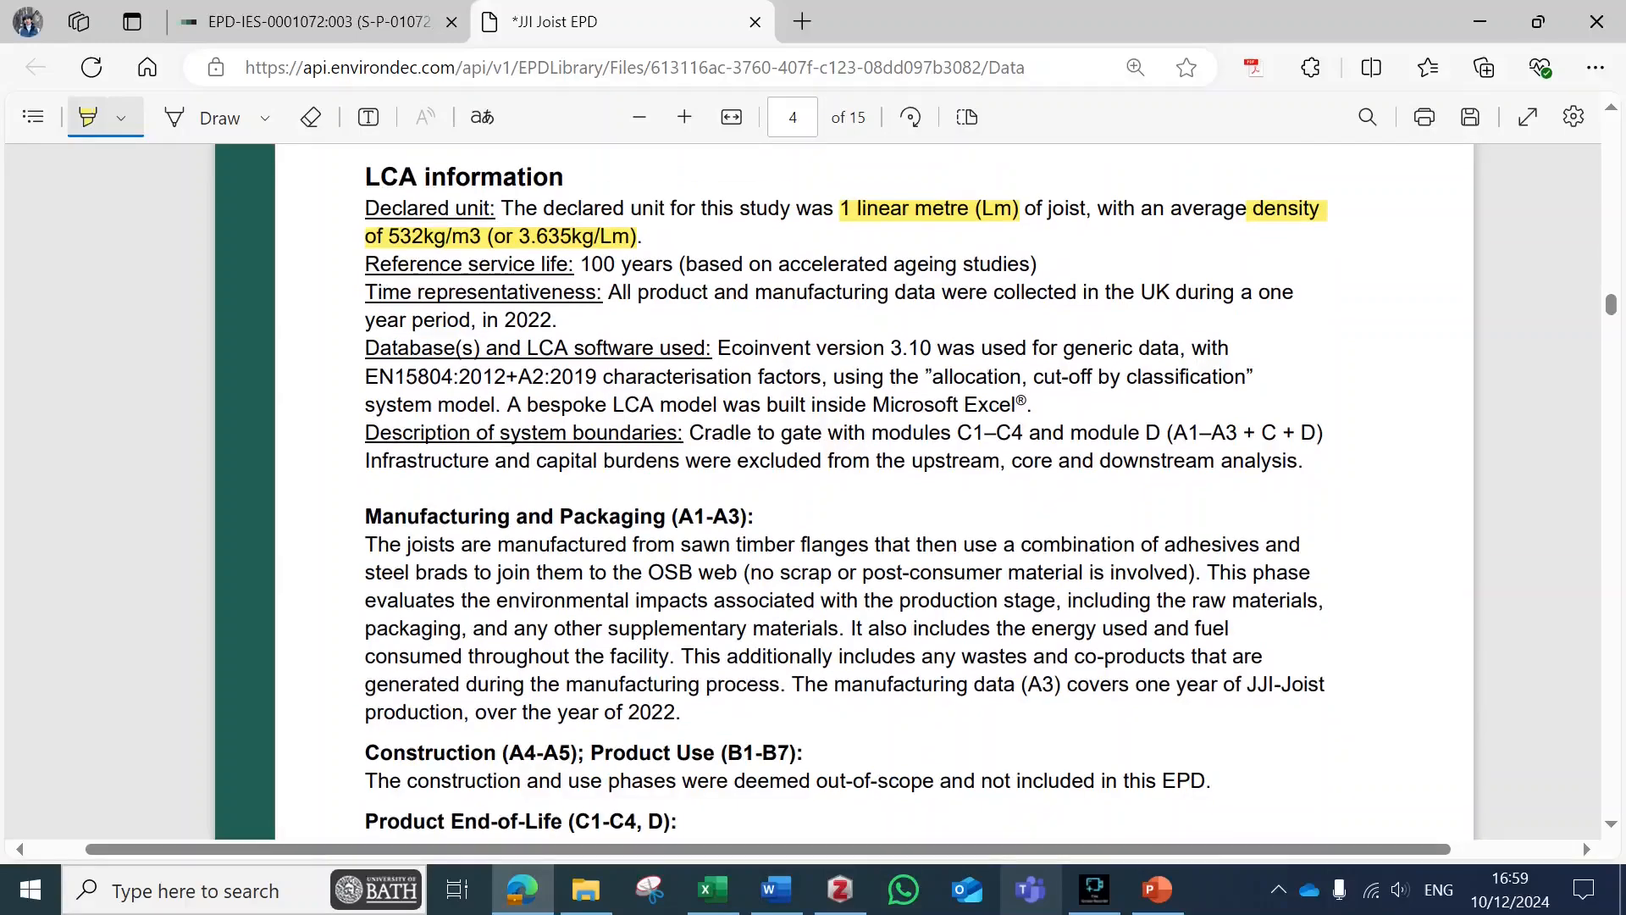
{"action": "scroll", "coordinate": [813, 489], "scroll_direction": "down", "scroll_amount": 3}
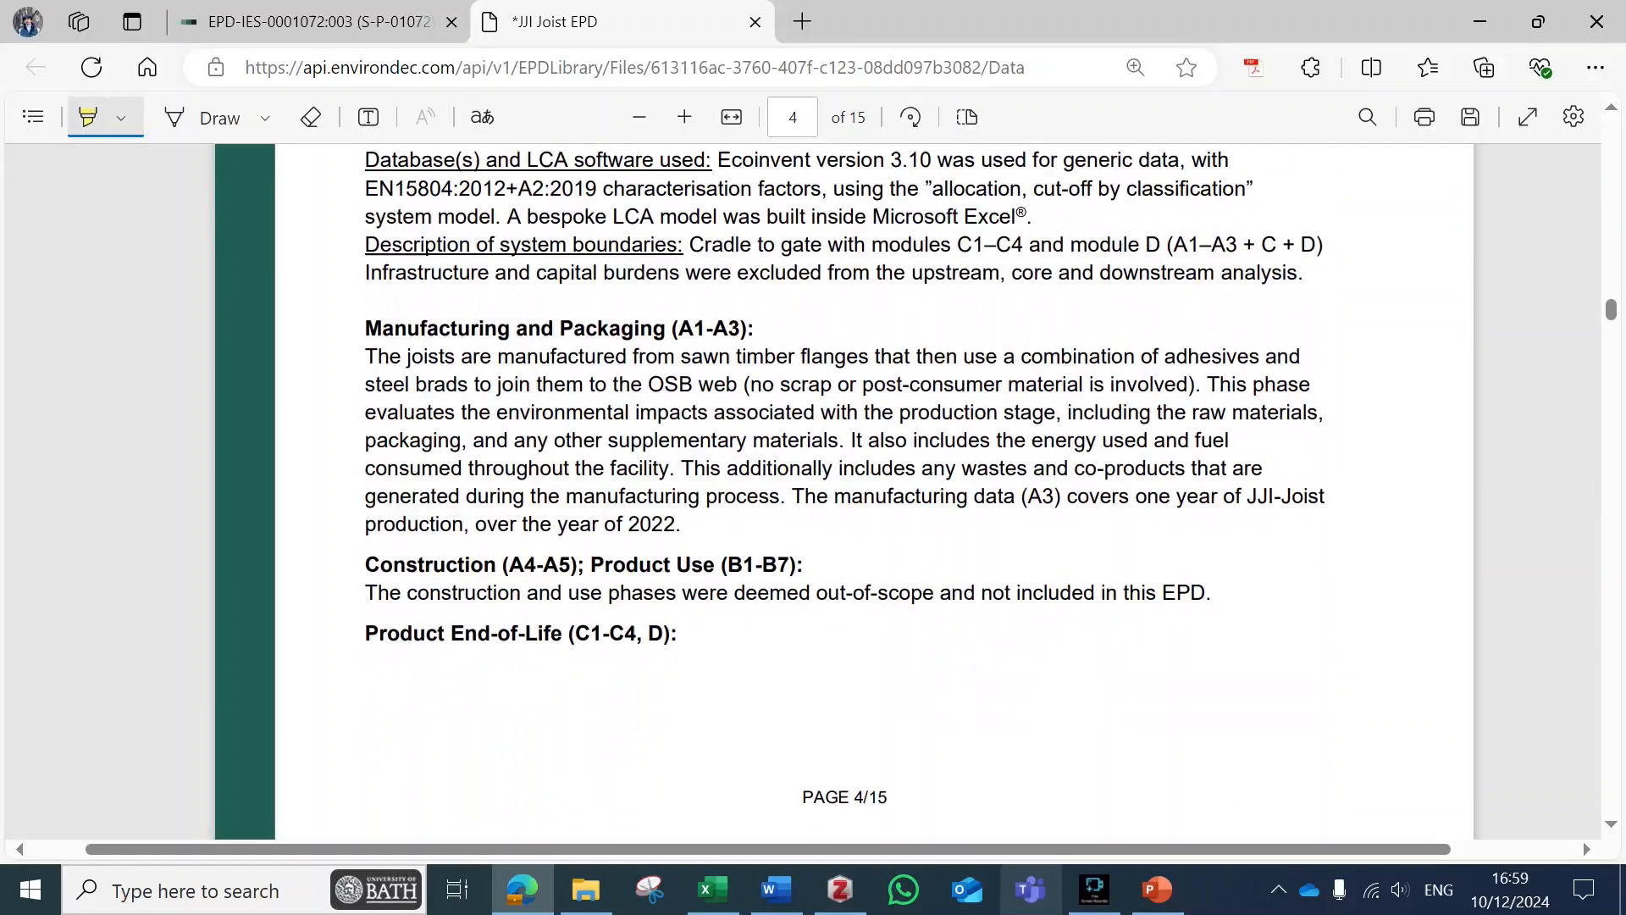
{"action": "scroll", "coordinate": [813, 490], "scroll_direction": "down", "scroll_amount": 12}
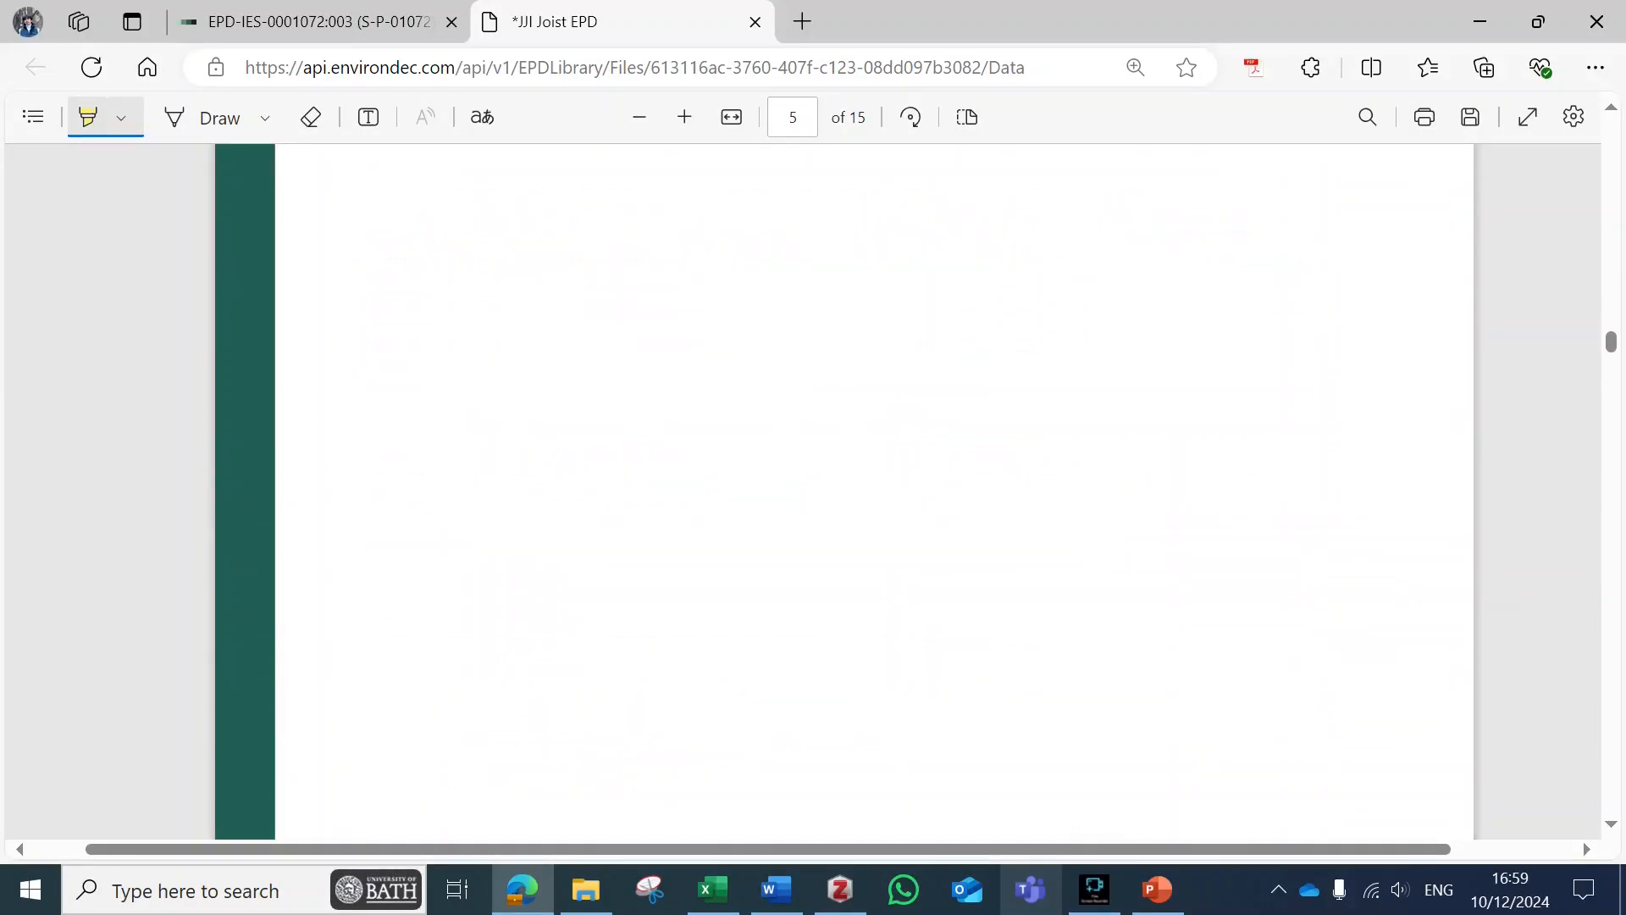
{"action": "scroll", "coordinate": [815, 490], "scroll_direction": "down", "scroll_amount": 15}
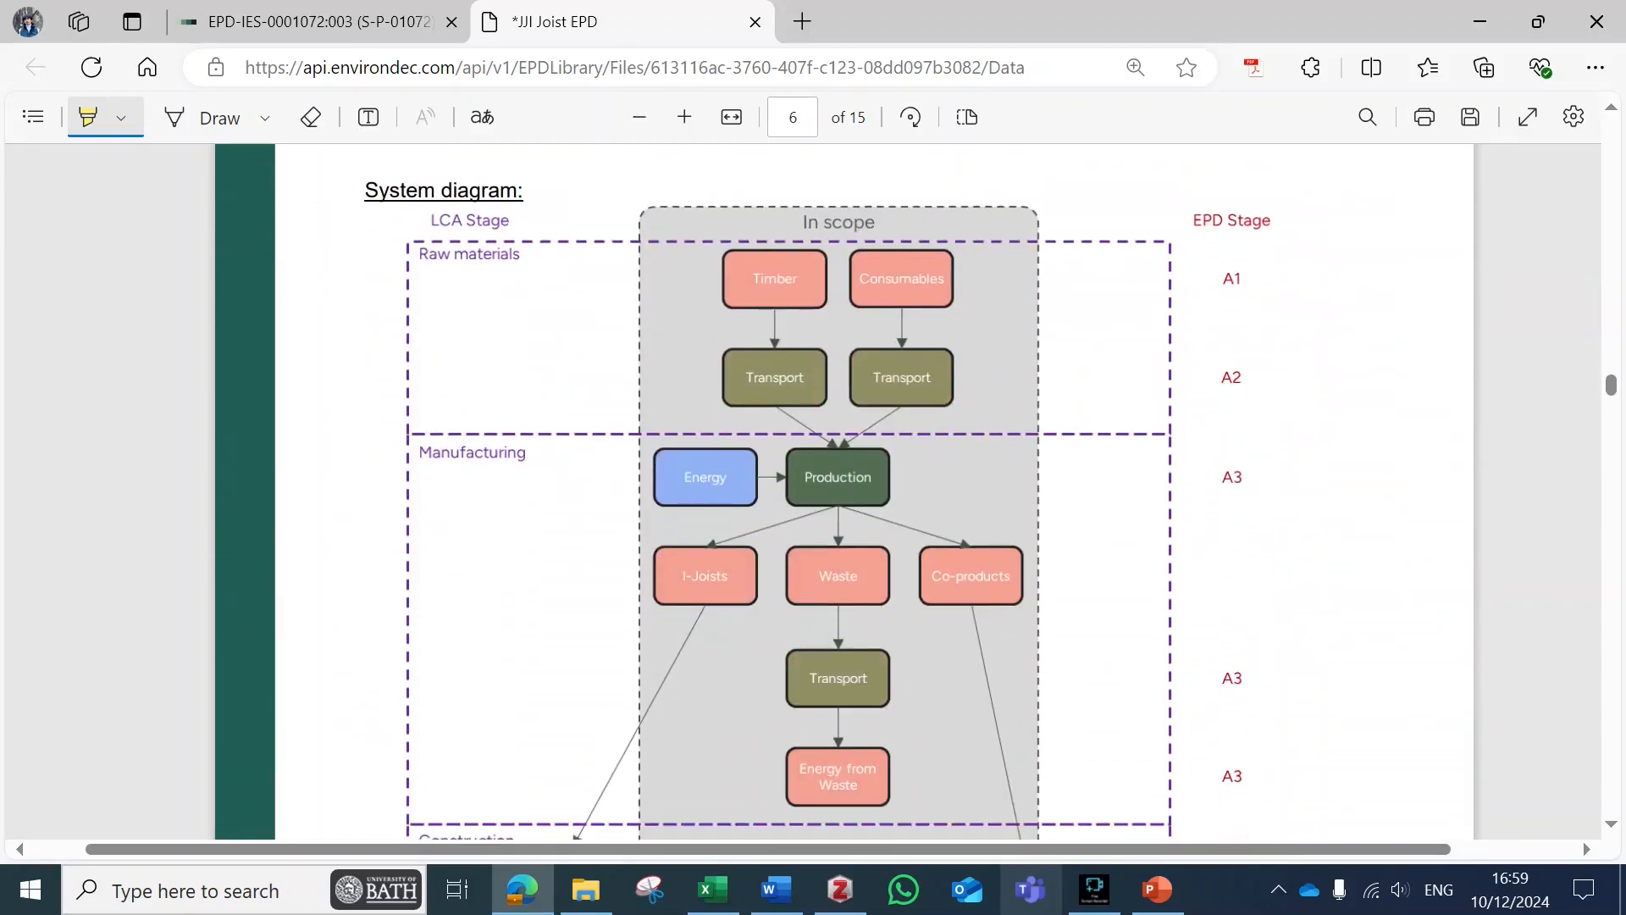
{"action": "scroll", "coordinate": [813, 489], "scroll_direction": "down", "scroll_amount": 15}
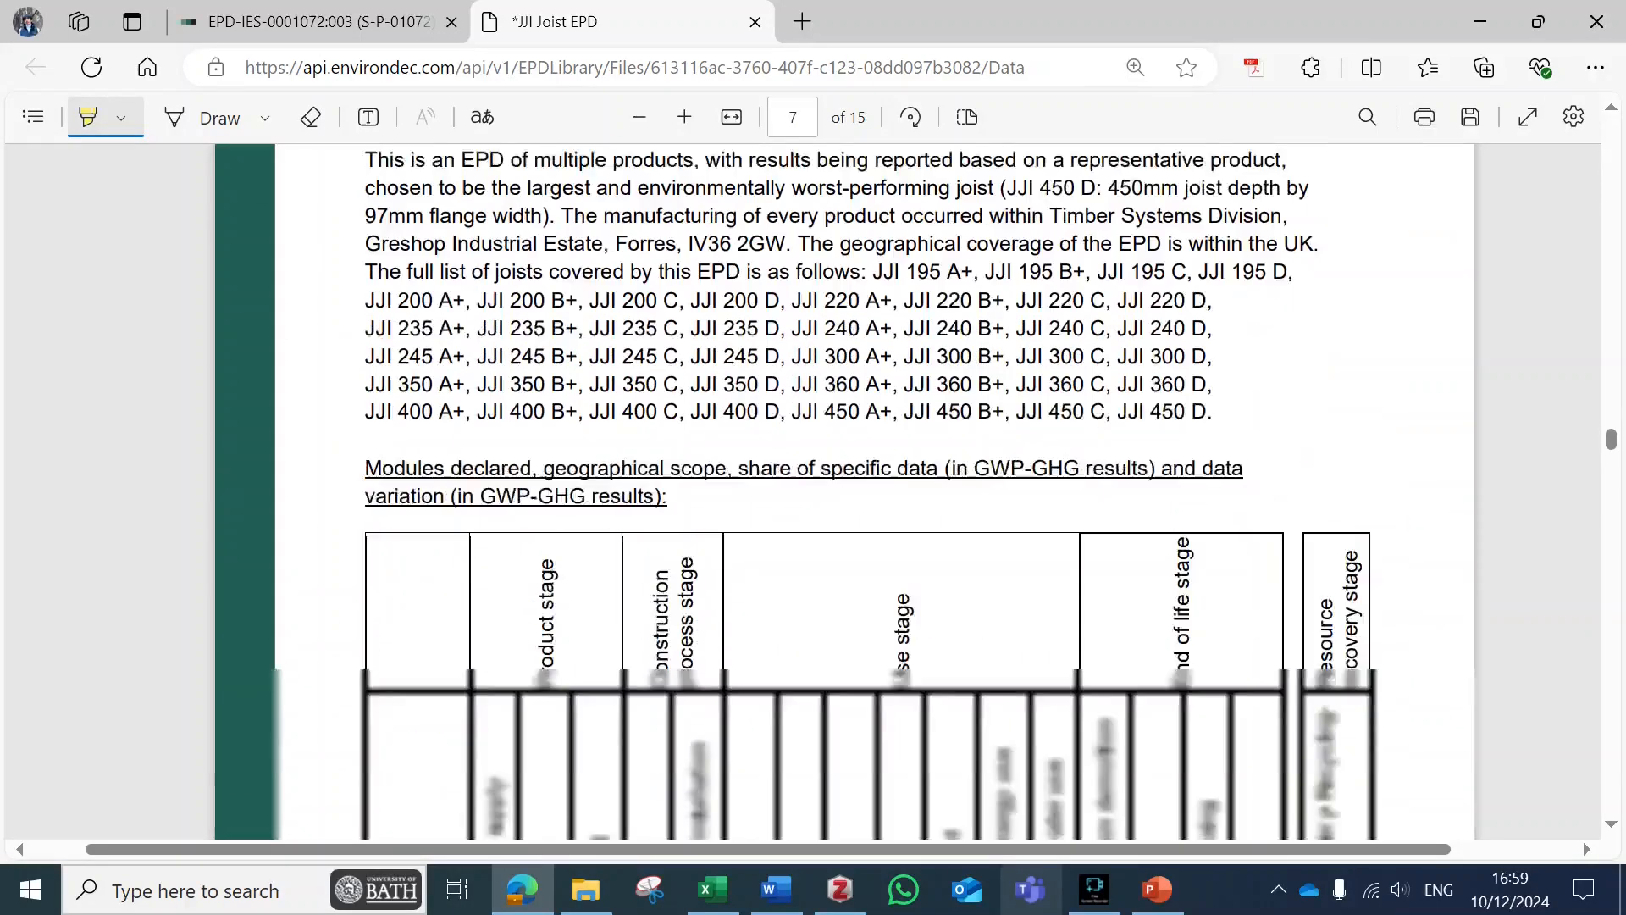
{"action": "scroll", "coordinate": [814, 490], "scroll_direction": "down", "scroll_amount": 15}
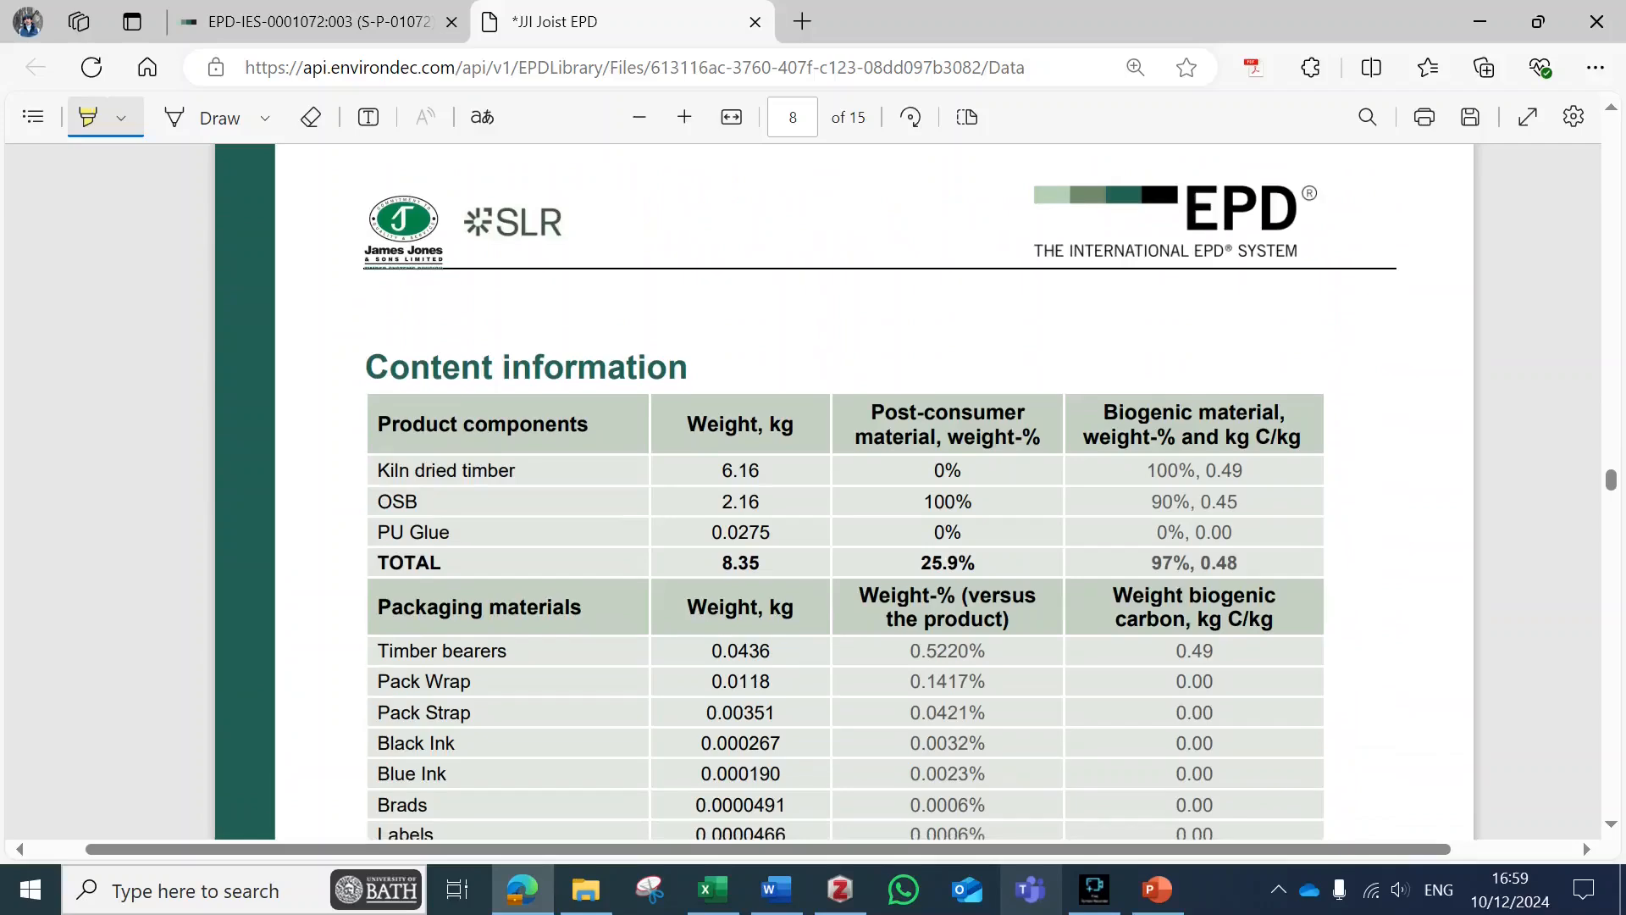
{"action": "scroll", "coordinate": [813, 490], "scroll_direction": "down", "scroll_amount": 15}
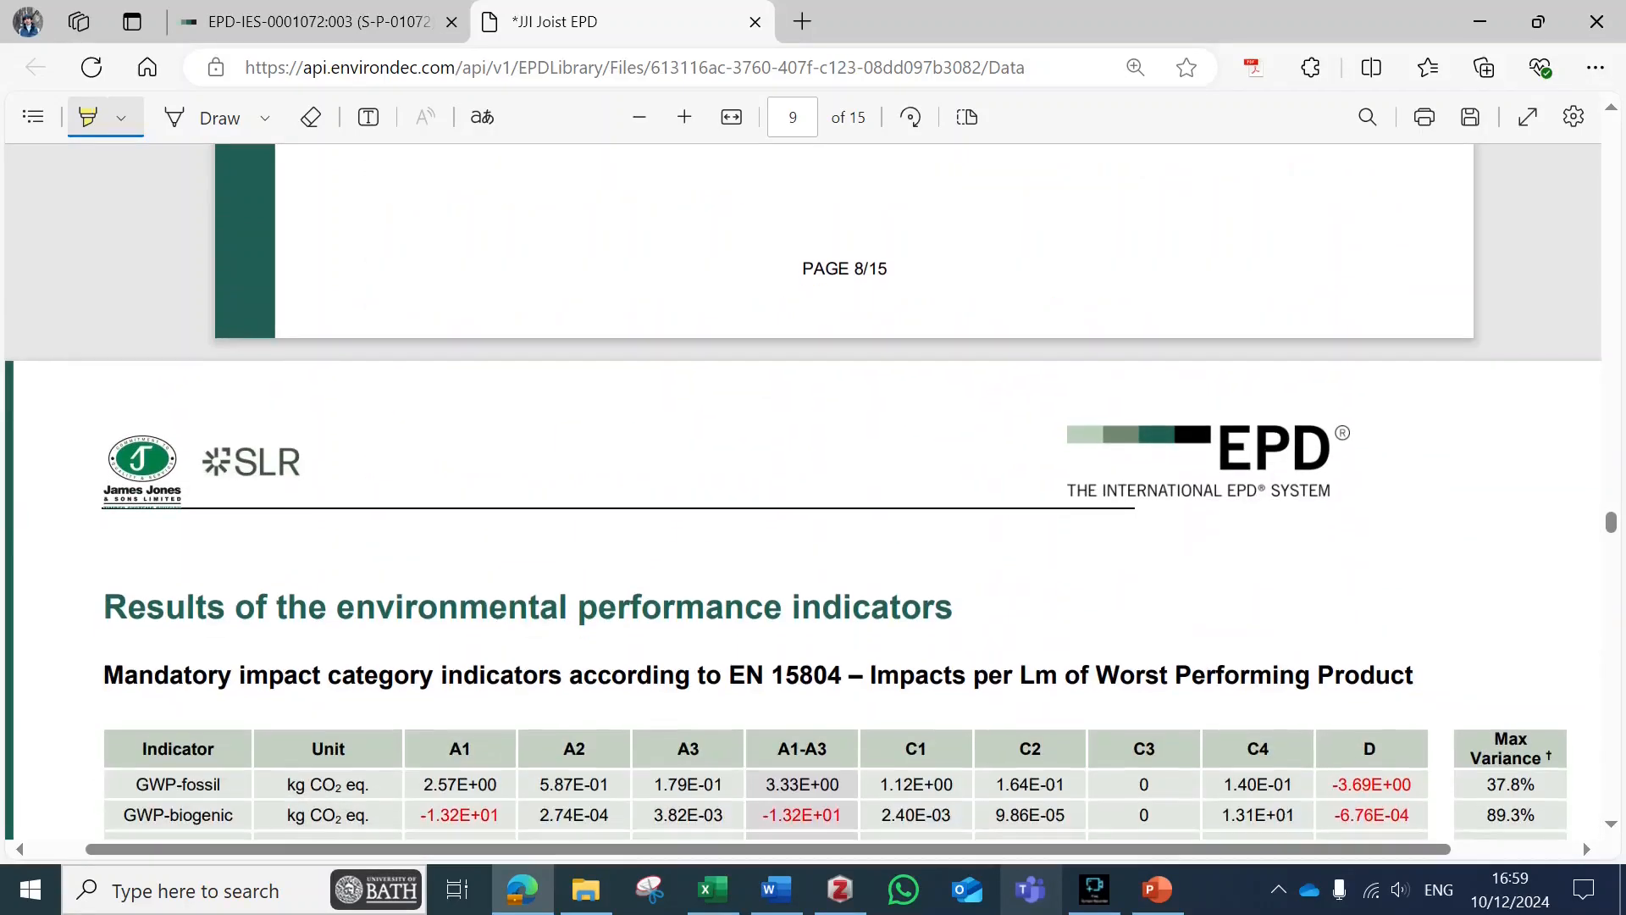
{"action": "scroll", "coordinate": [815, 489], "scroll_direction": "down", "scroll_amount": 3}
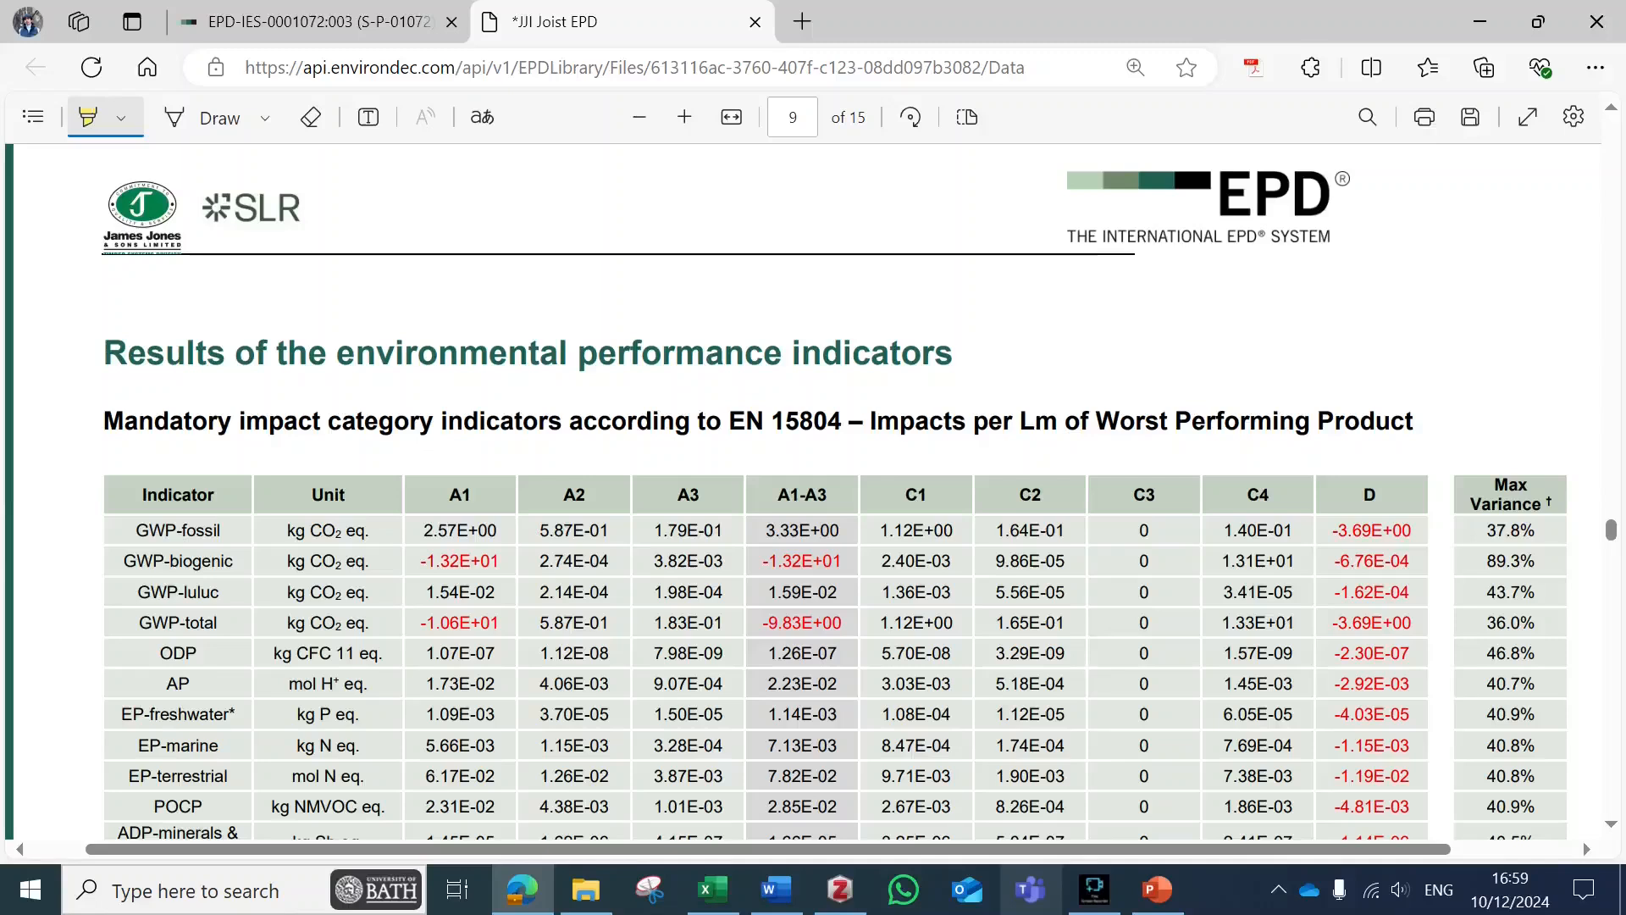
{"action": "scroll", "coordinate": [813, 489], "scroll_direction": "down", "scroll_amount": 1}
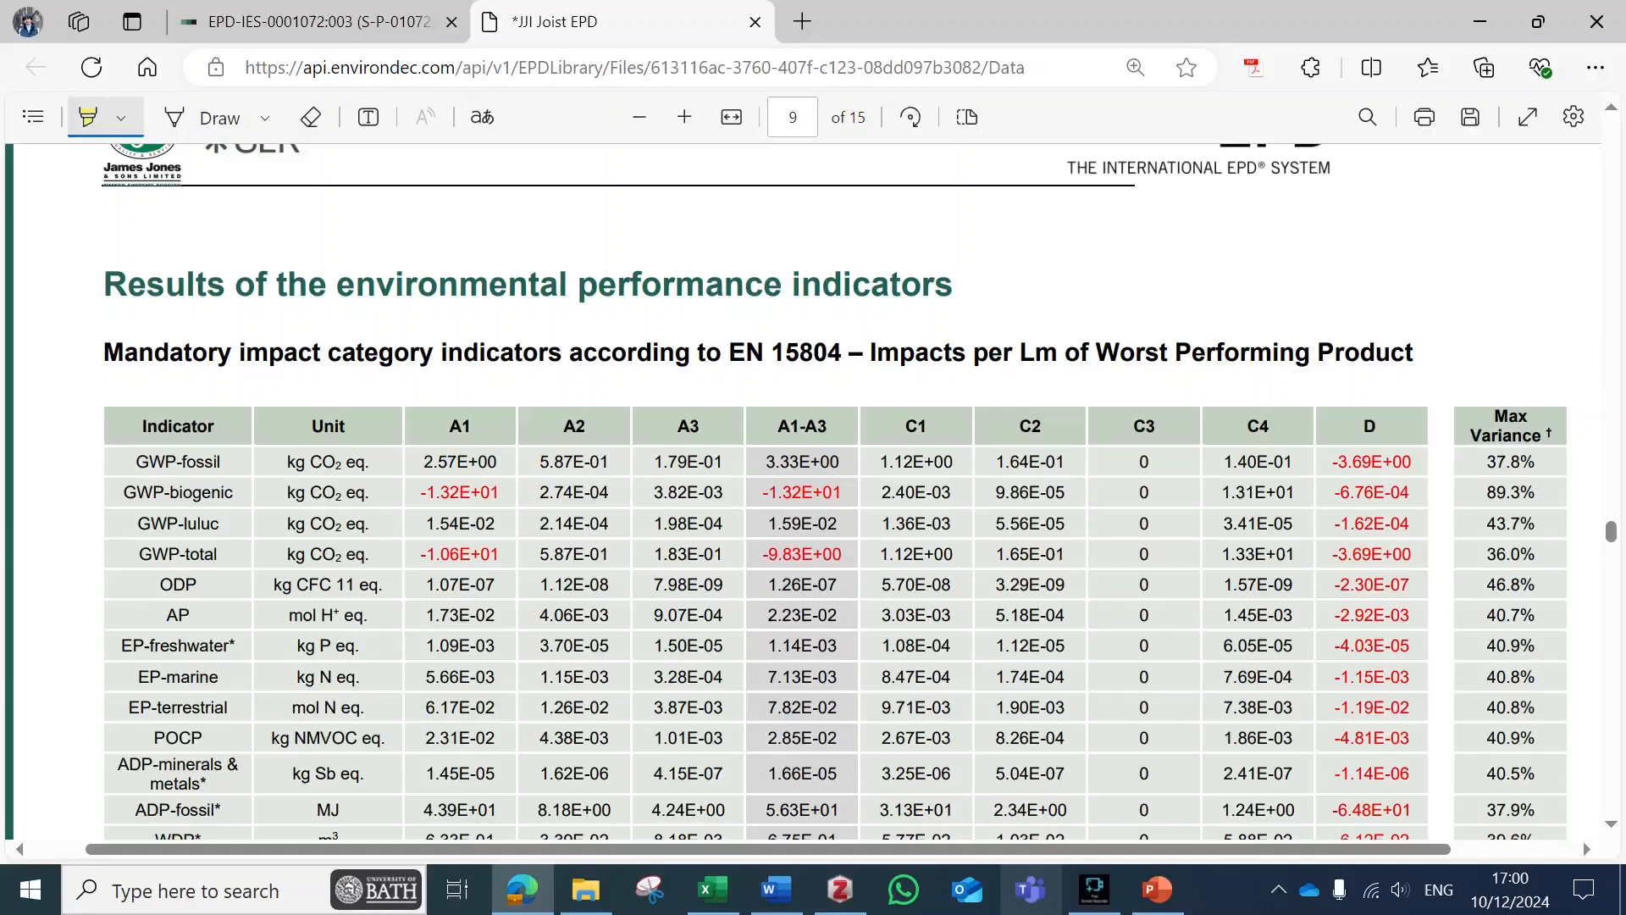
{"action": "mouse_move", "coordinate": [767, 462]}
{"action": "left_mouse_down"}
{"action": "mouse_move", "coordinate": [835, 461]}
{"action": "mouse_move", "coordinate": [848, 555]}
{"action": "left_mouse_up"}
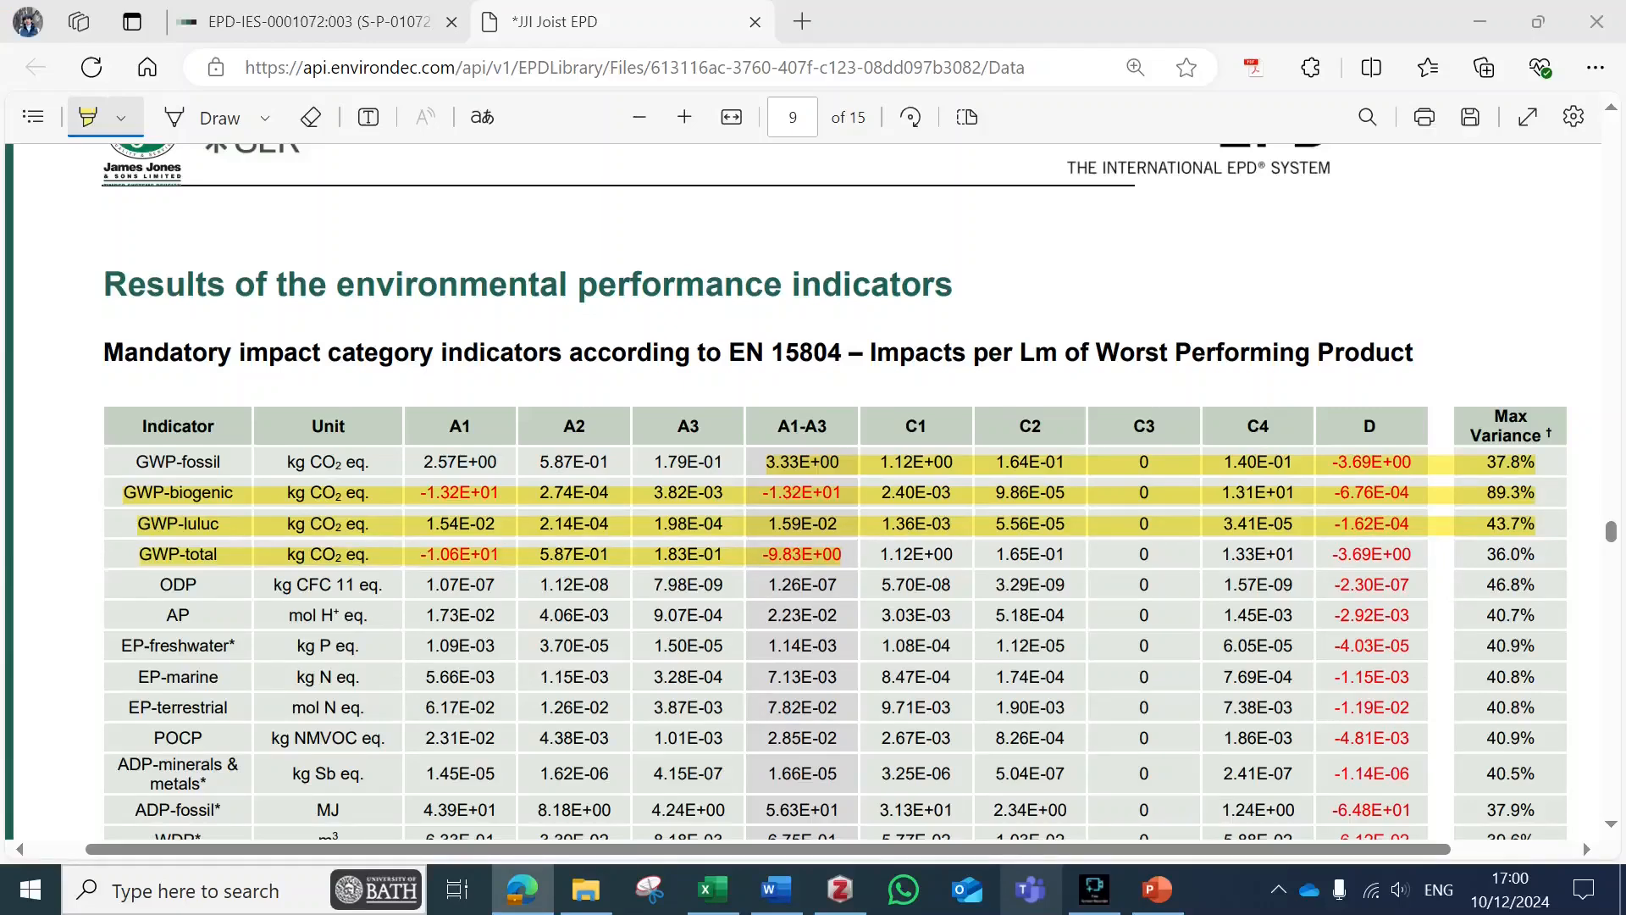
On page 4 of the EPD, highlight the sentence stating that the construction and use phases were deemed out-of-scope and not included.
{"action": "scroll", "coordinate": [788, 492], "scroll_direction": "up", "scroll_amount": 10}
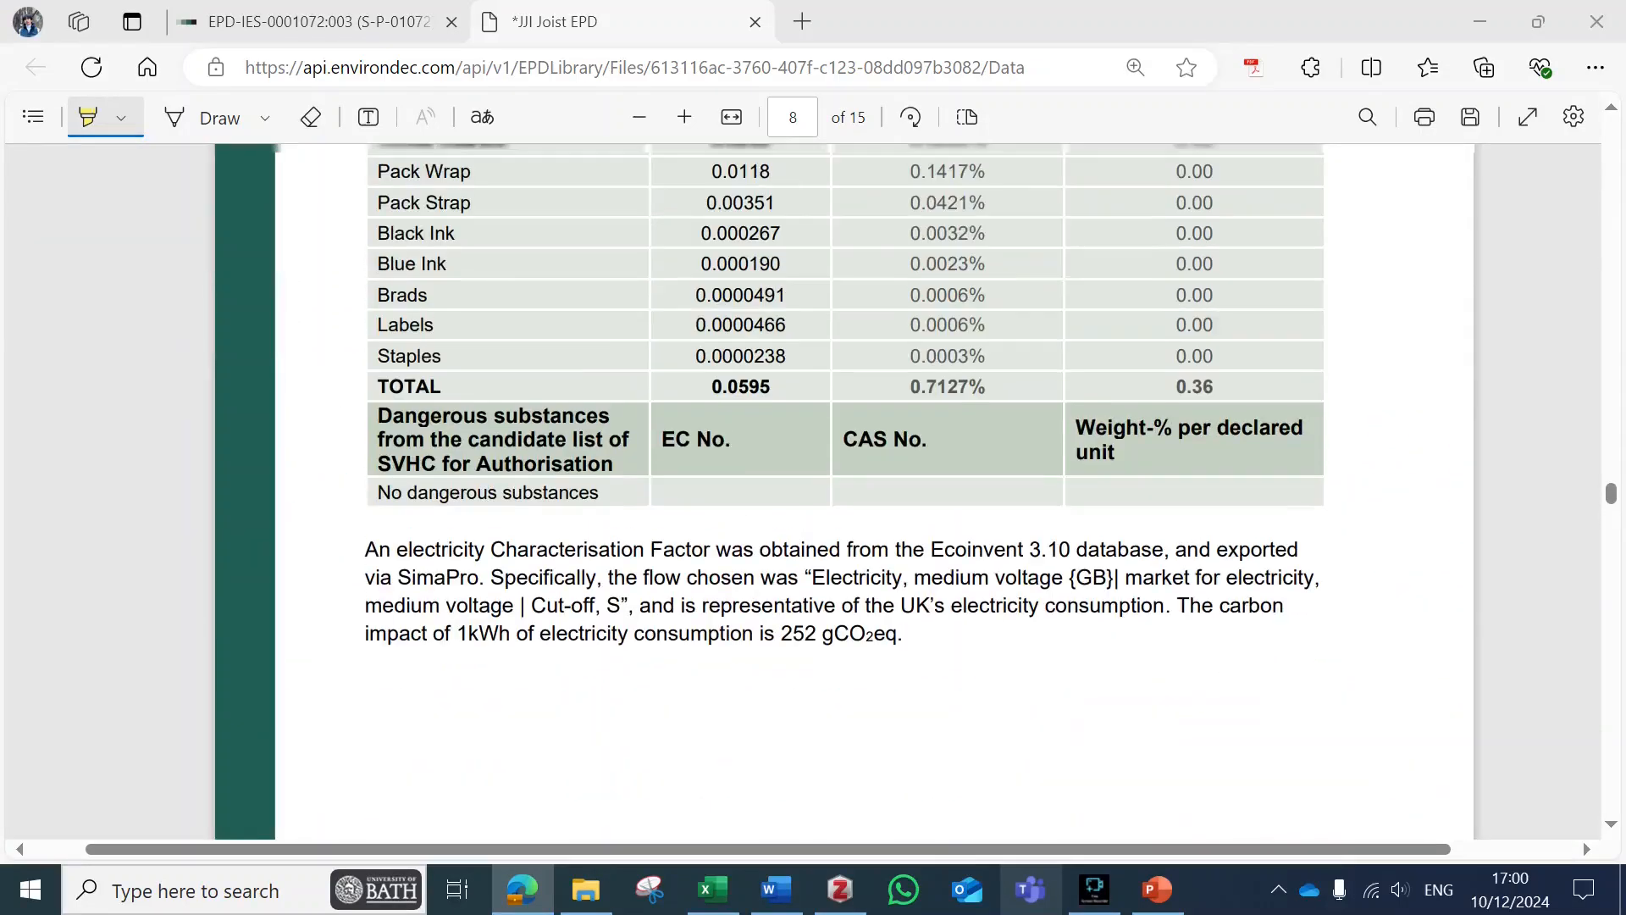
{"action": "scroll", "coordinate": [787, 492], "scroll_direction": "up", "scroll_amount": 10}
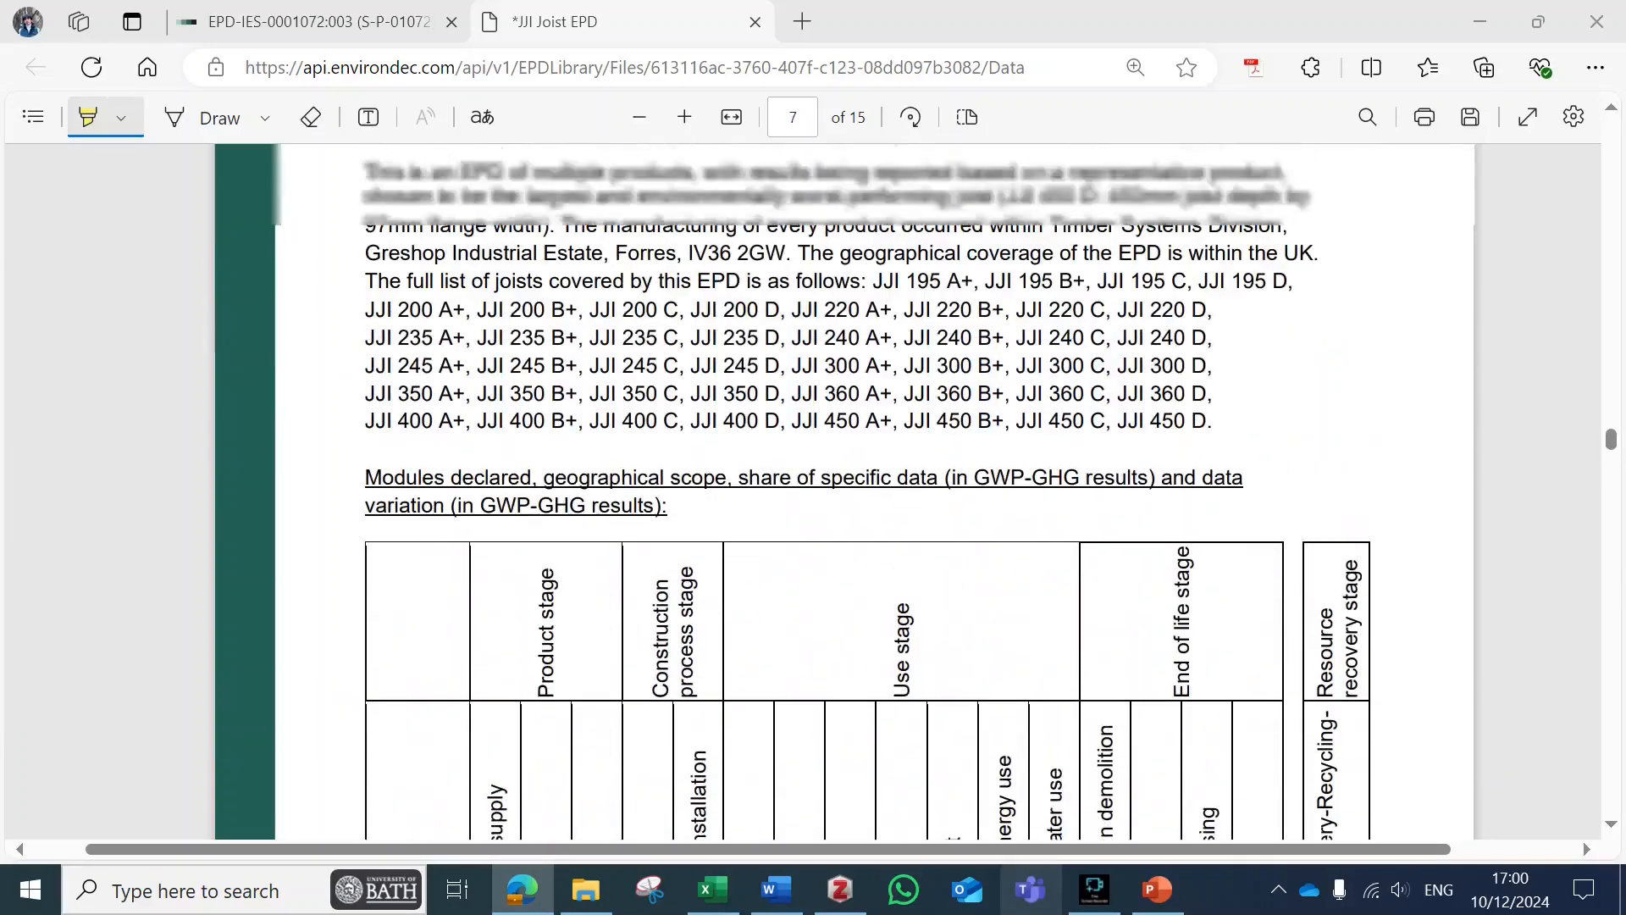
{"action": "scroll", "coordinate": [845, 492], "scroll_direction": "up", "scroll_amount": 10}
{"action": "scroll", "coordinate": [843, 492], "scroll_direction": "up", "scroll_amount": 10}
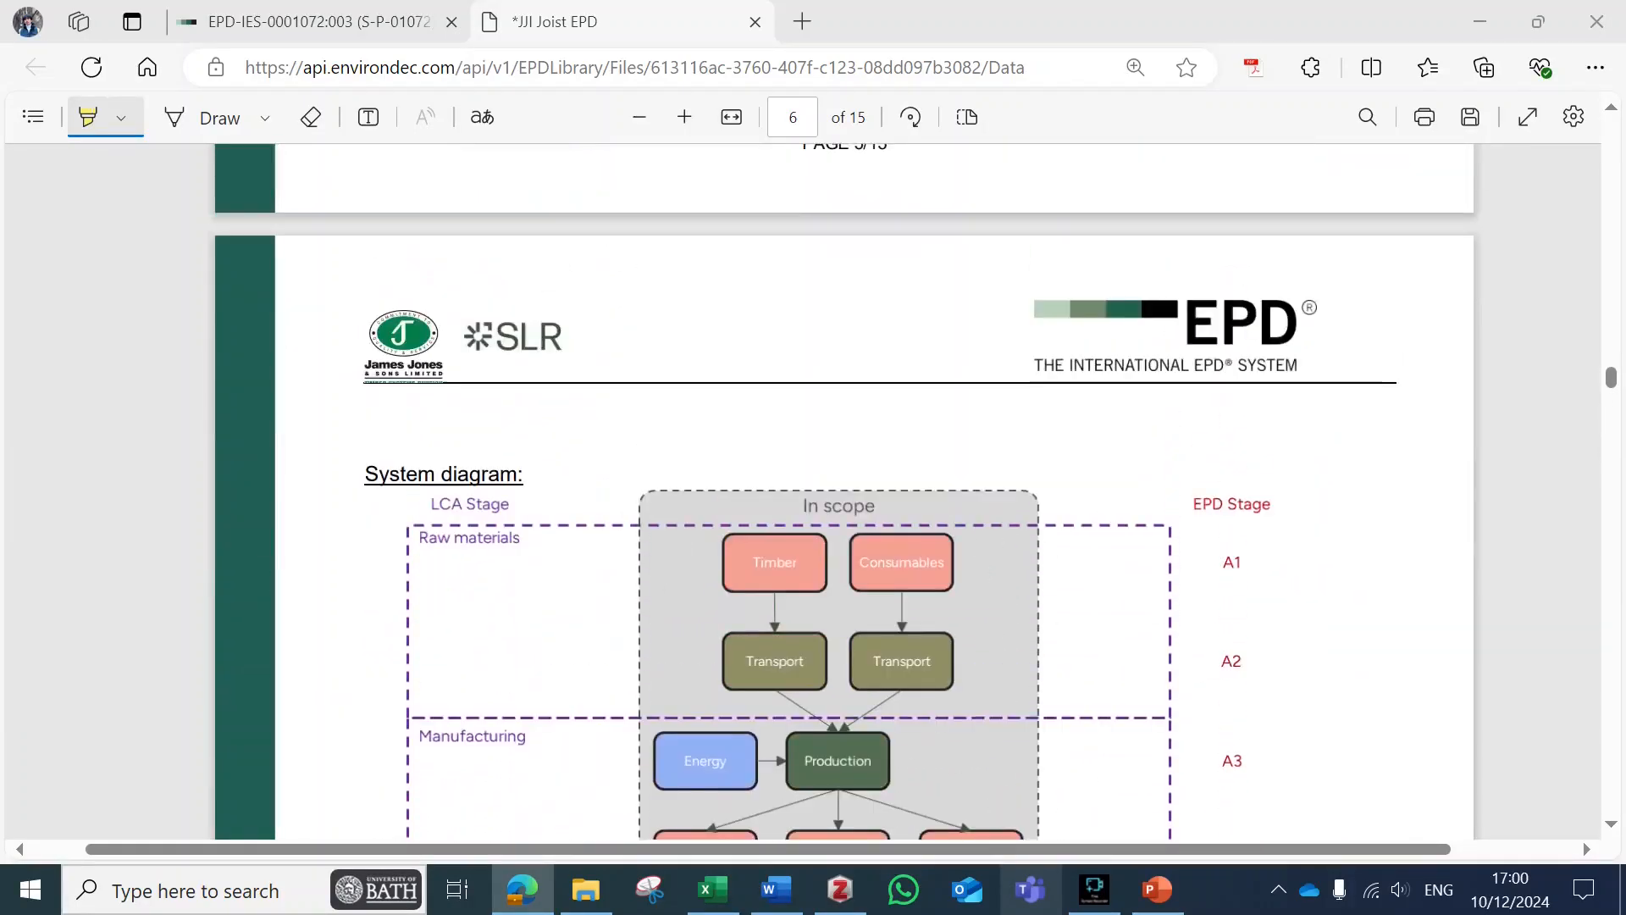
{"action": "scroll", "coordinate": [845, 491], "scroll_direction": "up", "scroll_amount": 8}
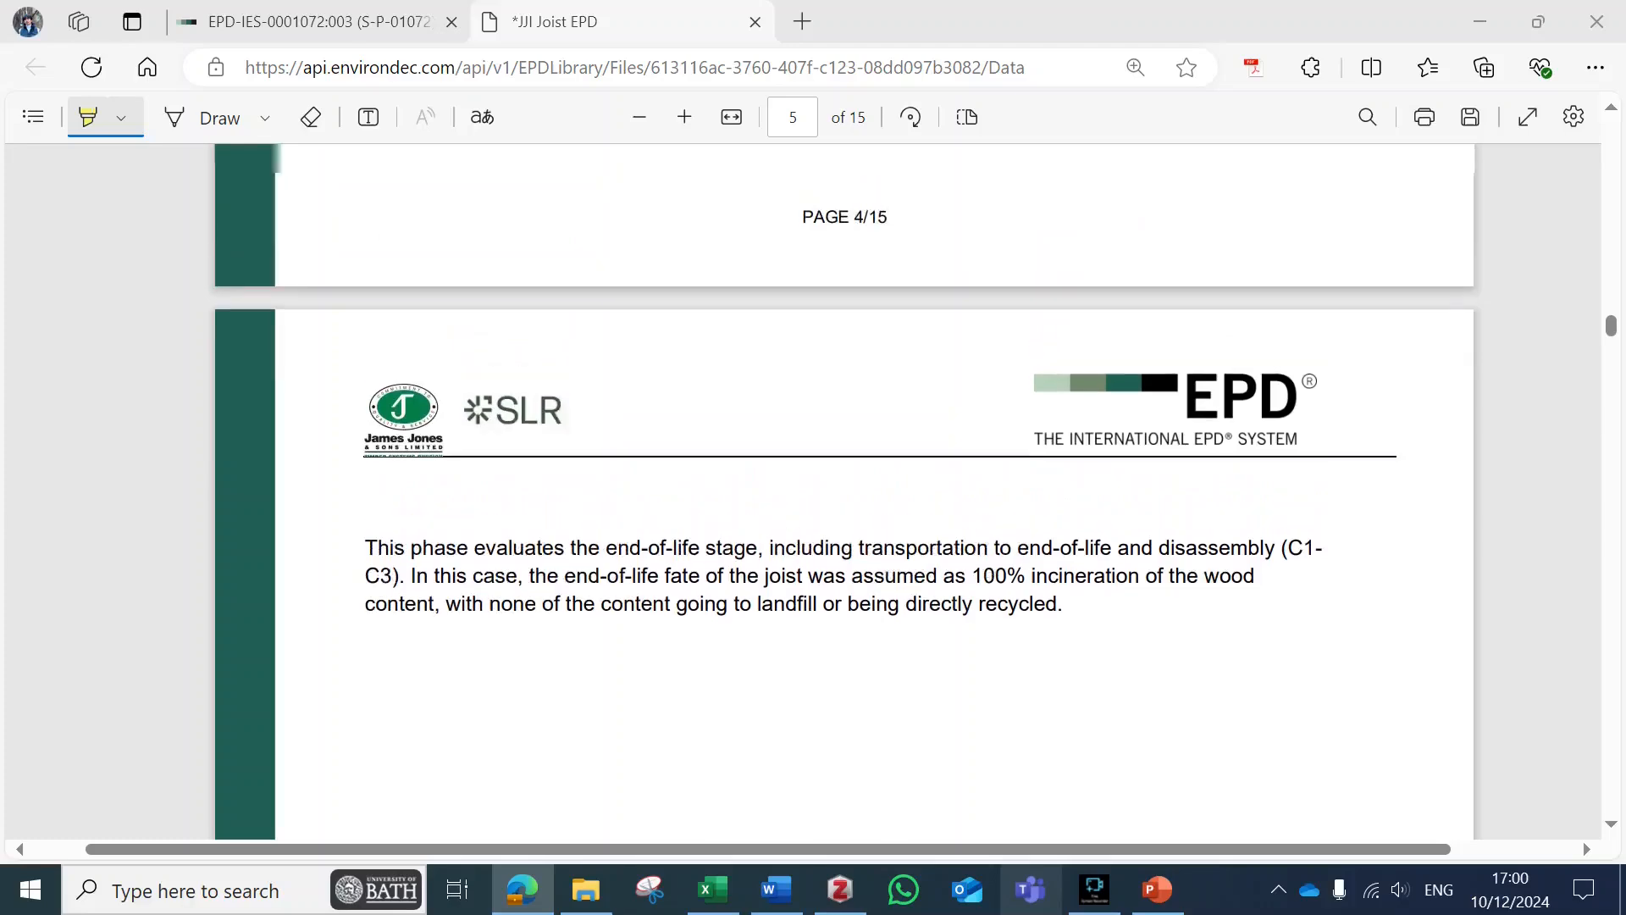
{"action": "scroll", "coordinate": [844, 492], "scroll_direction": "up", "scroll_amount": 2}
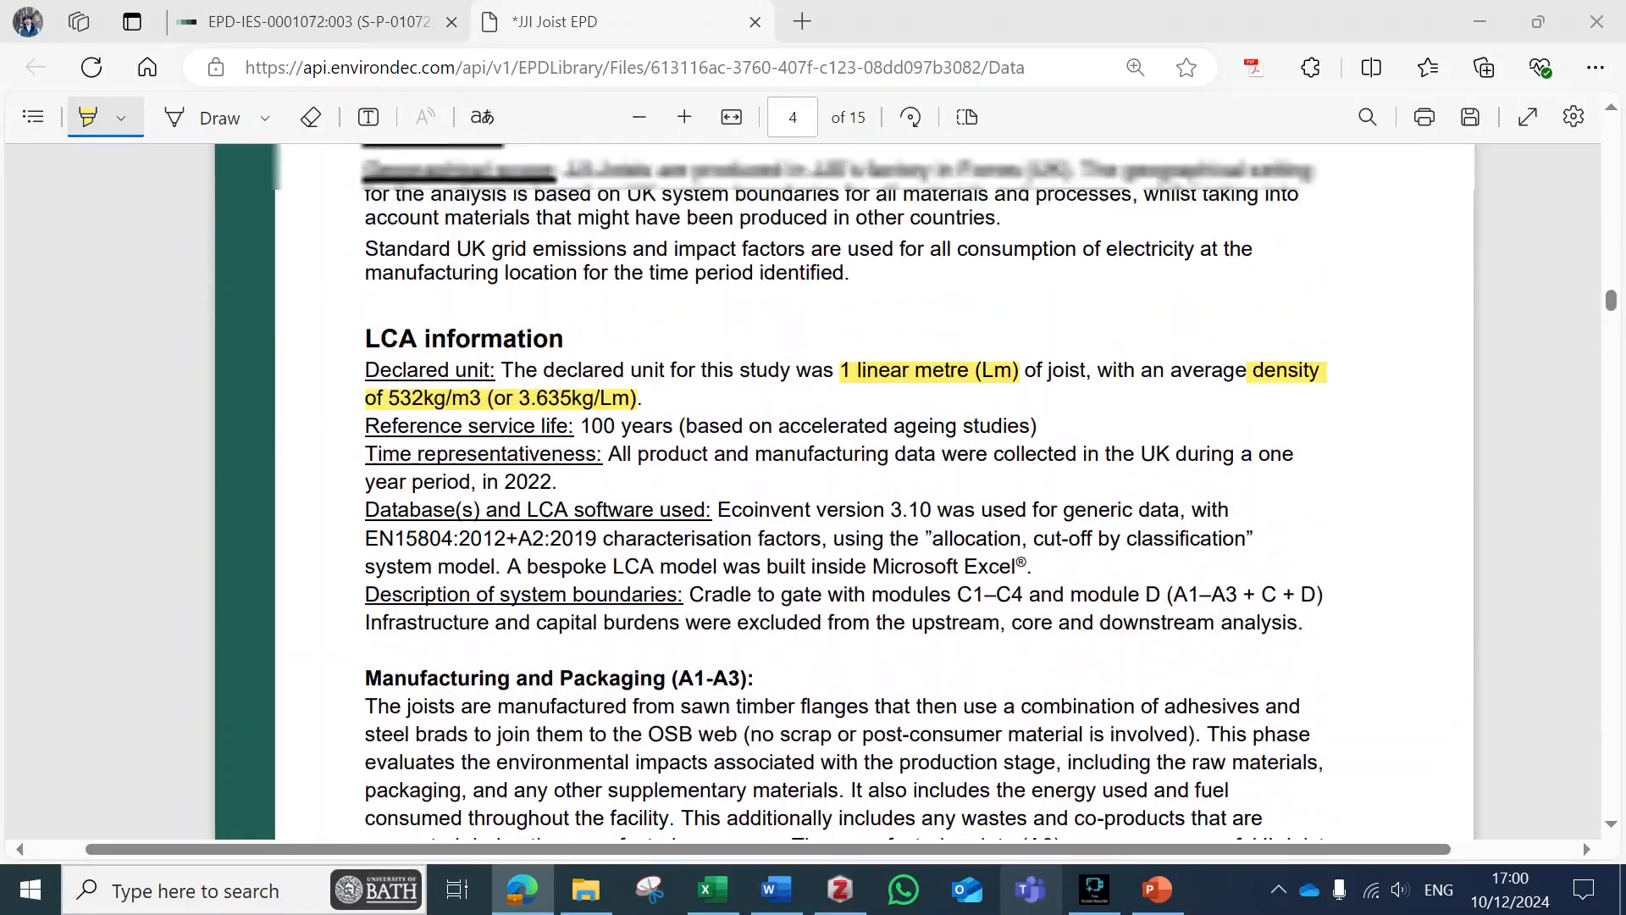
{"action": "scroll", "coordinate": [844, 492], "scroll_direction": "down", "scroll_amount": 4}
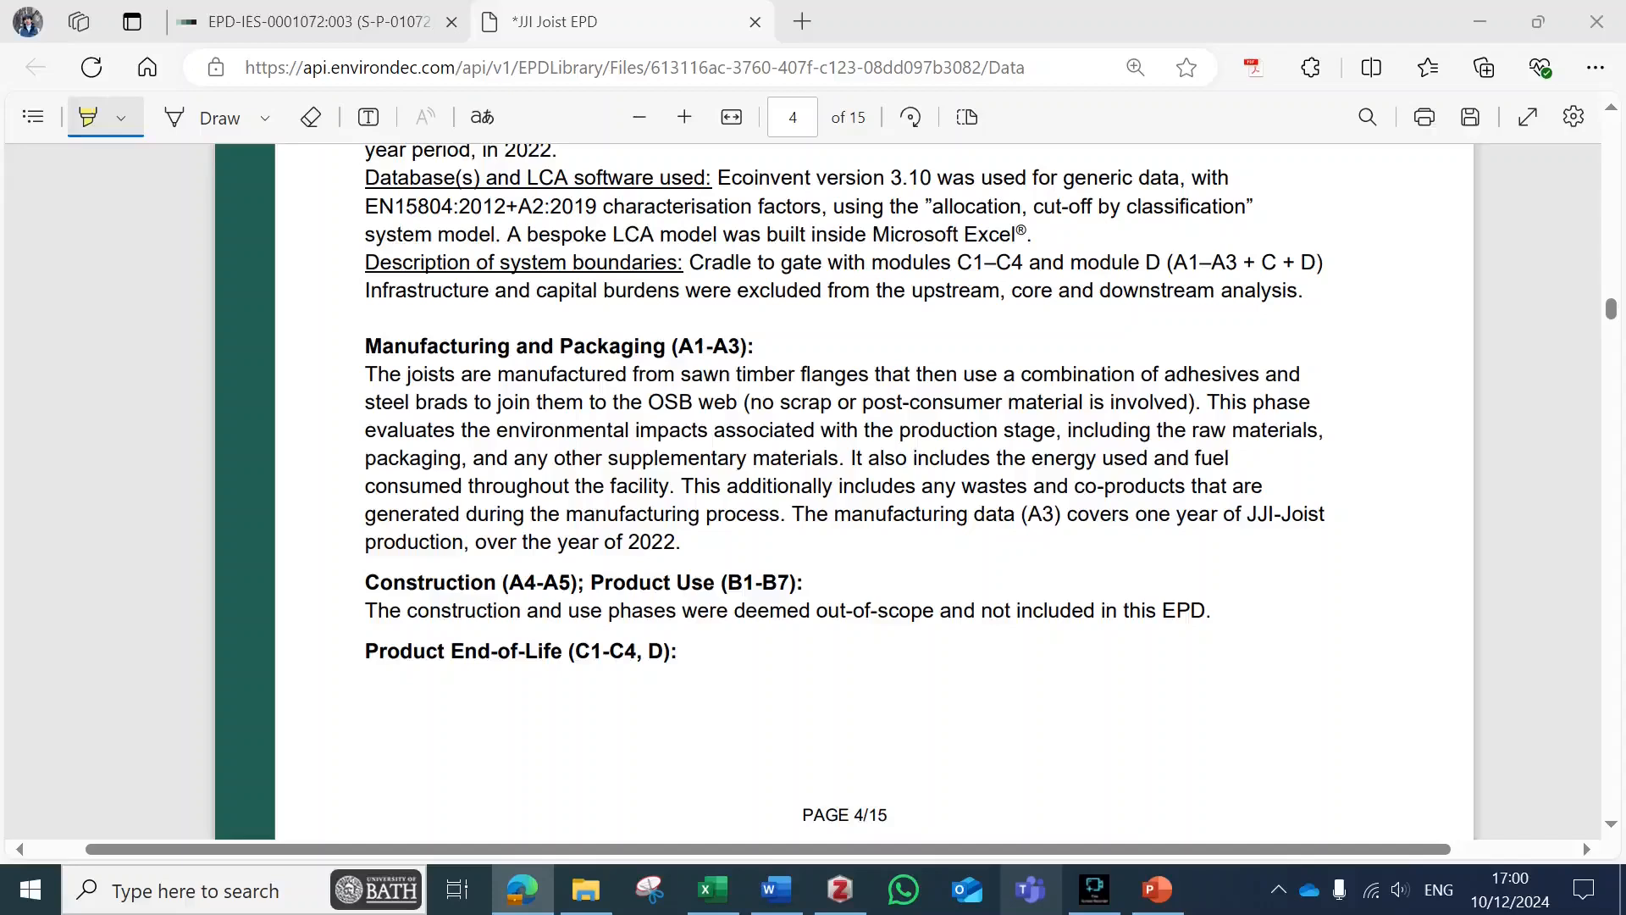
{"action": "mouse_move", "coordinate": [365, 610]}
{"action": "left_mouse_down"}
{"action": "mouse_move", "coordinate": [1212, 611]}
{"action": "mouse_move", "coordinate": [1327, 515]}
{"action": "mouse_move", "coordinate": [1213, 611]}
{"action": "left_mouse_up"}
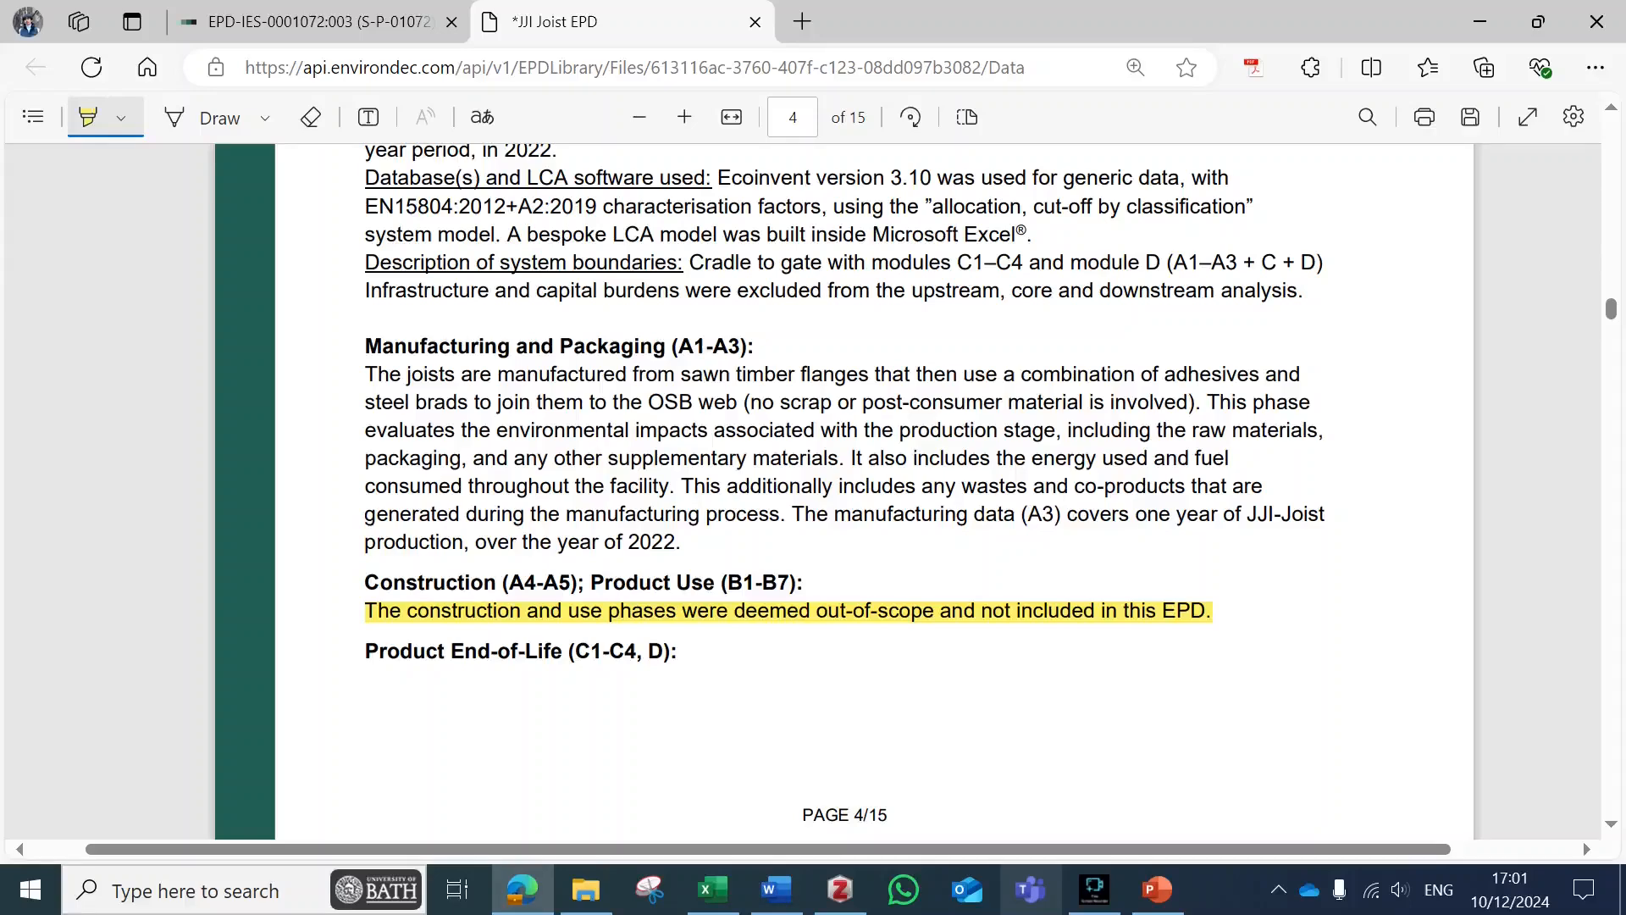
Return to the mandatory impact indicators table on page 9 and examine the GWP results across the life cycle modules.
{"action": "scroll", "coordinate": [844, 492], "scroll_direction": "down", "scroll_amount": 10}
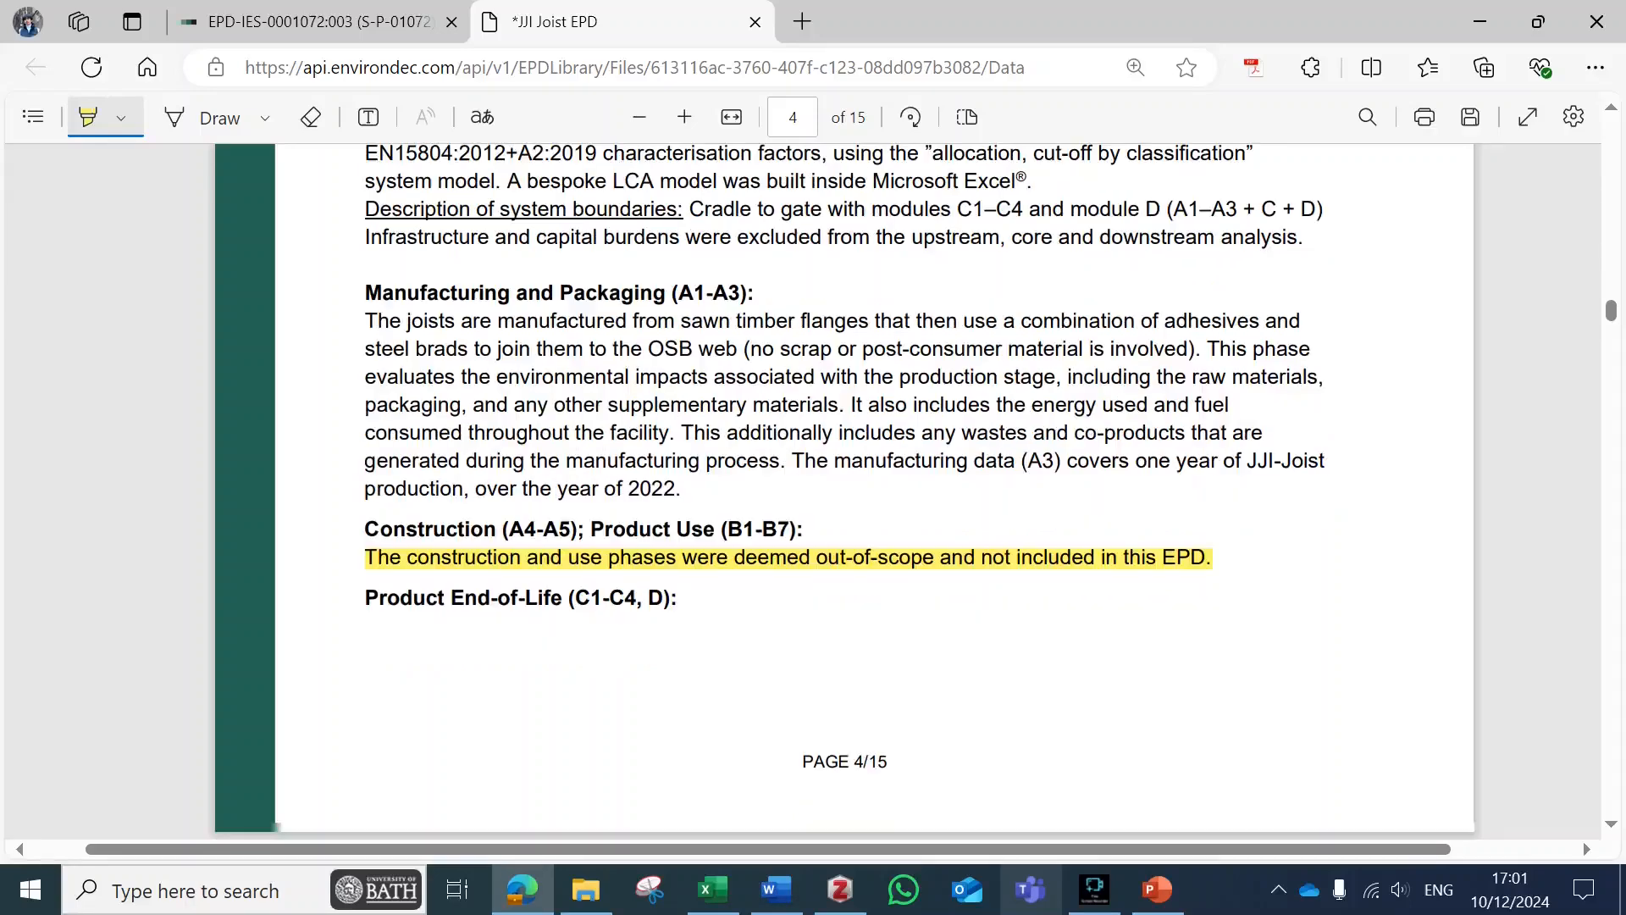
{"action": "scroll", "coordinate": [874, 492], "scroll_direction": "down", "scroll_amount": 15}
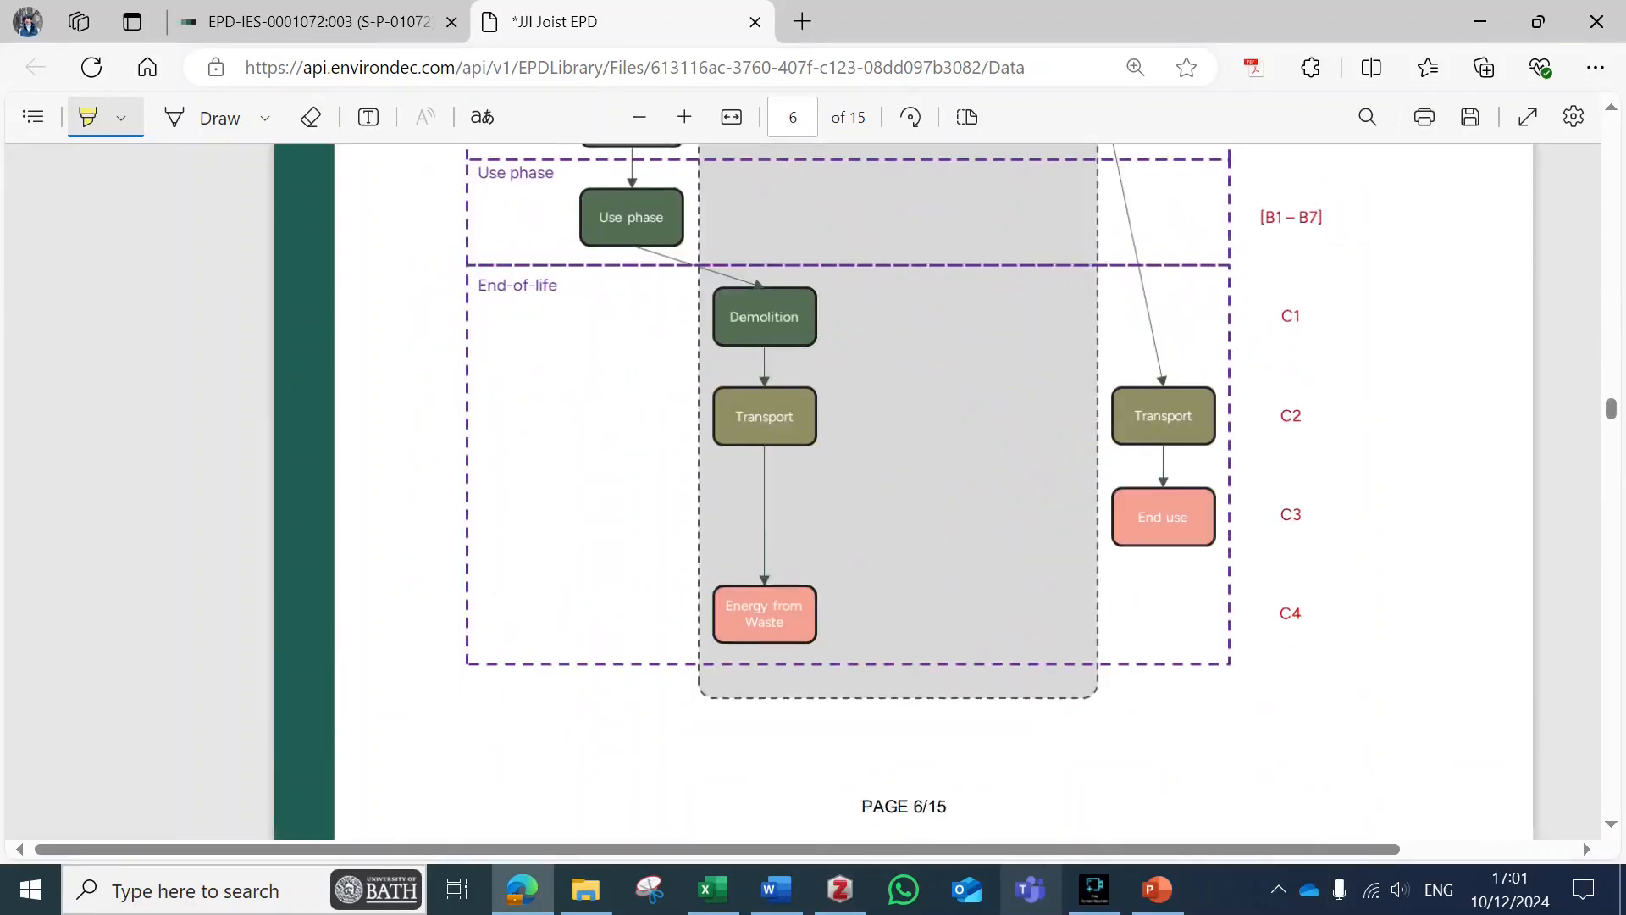
{"action": "scroll", "coordinate": [875, 491], "scroll_direction": "down", "scroll_amount": 15}
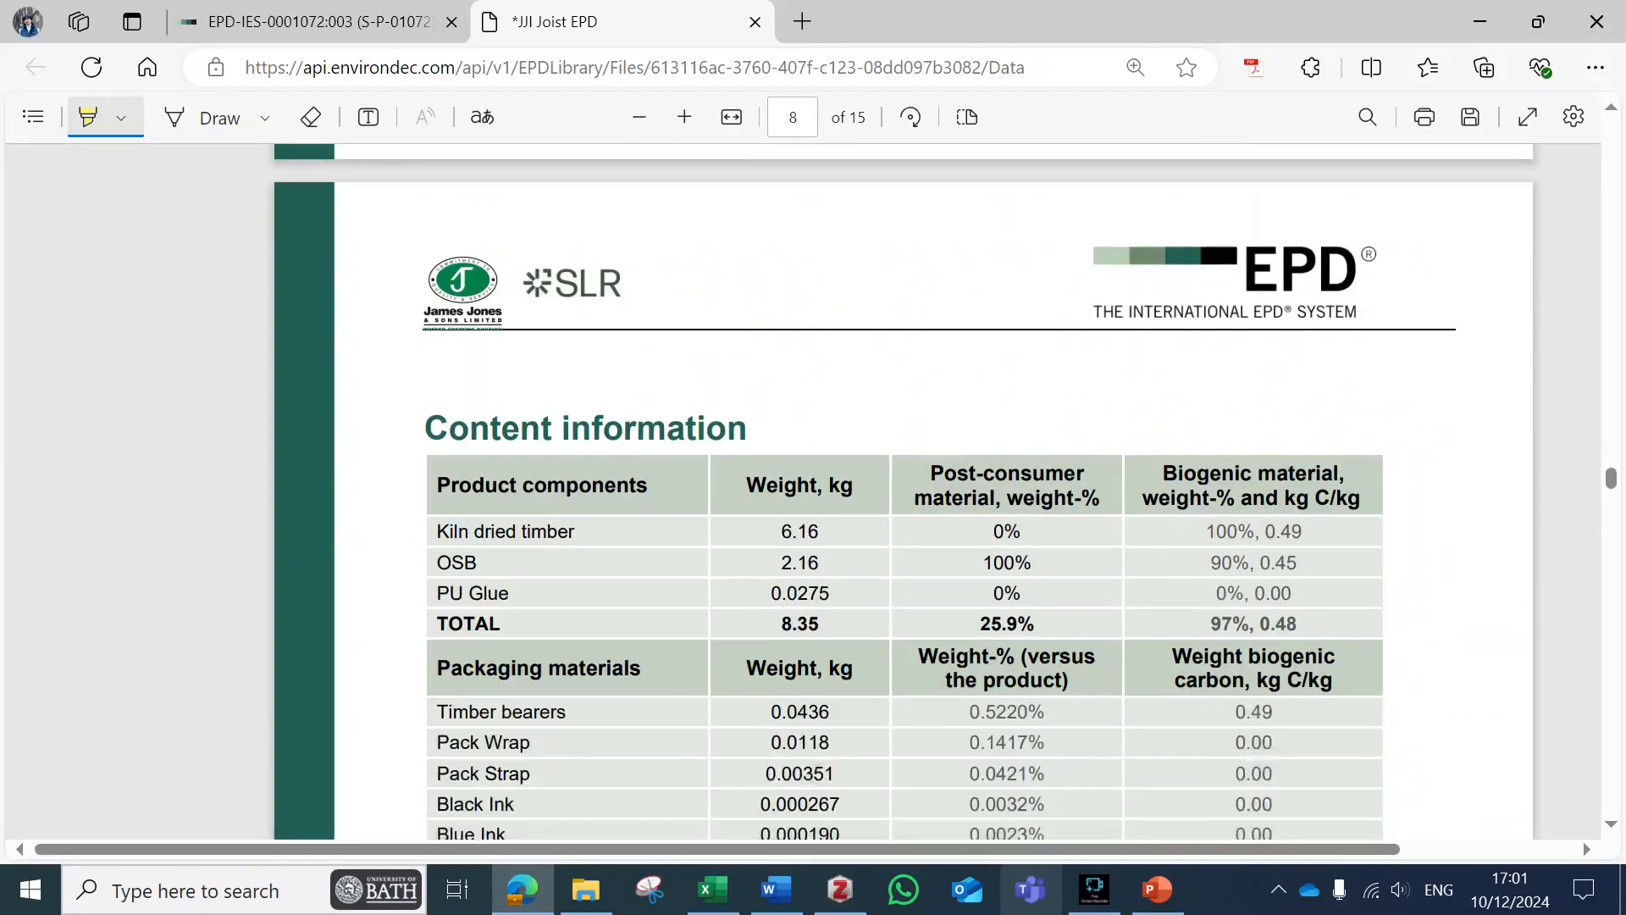
{"action": "scroll", "coordinate": [803, 493], "scroll_direction": "down", "scroll_amount": 3}
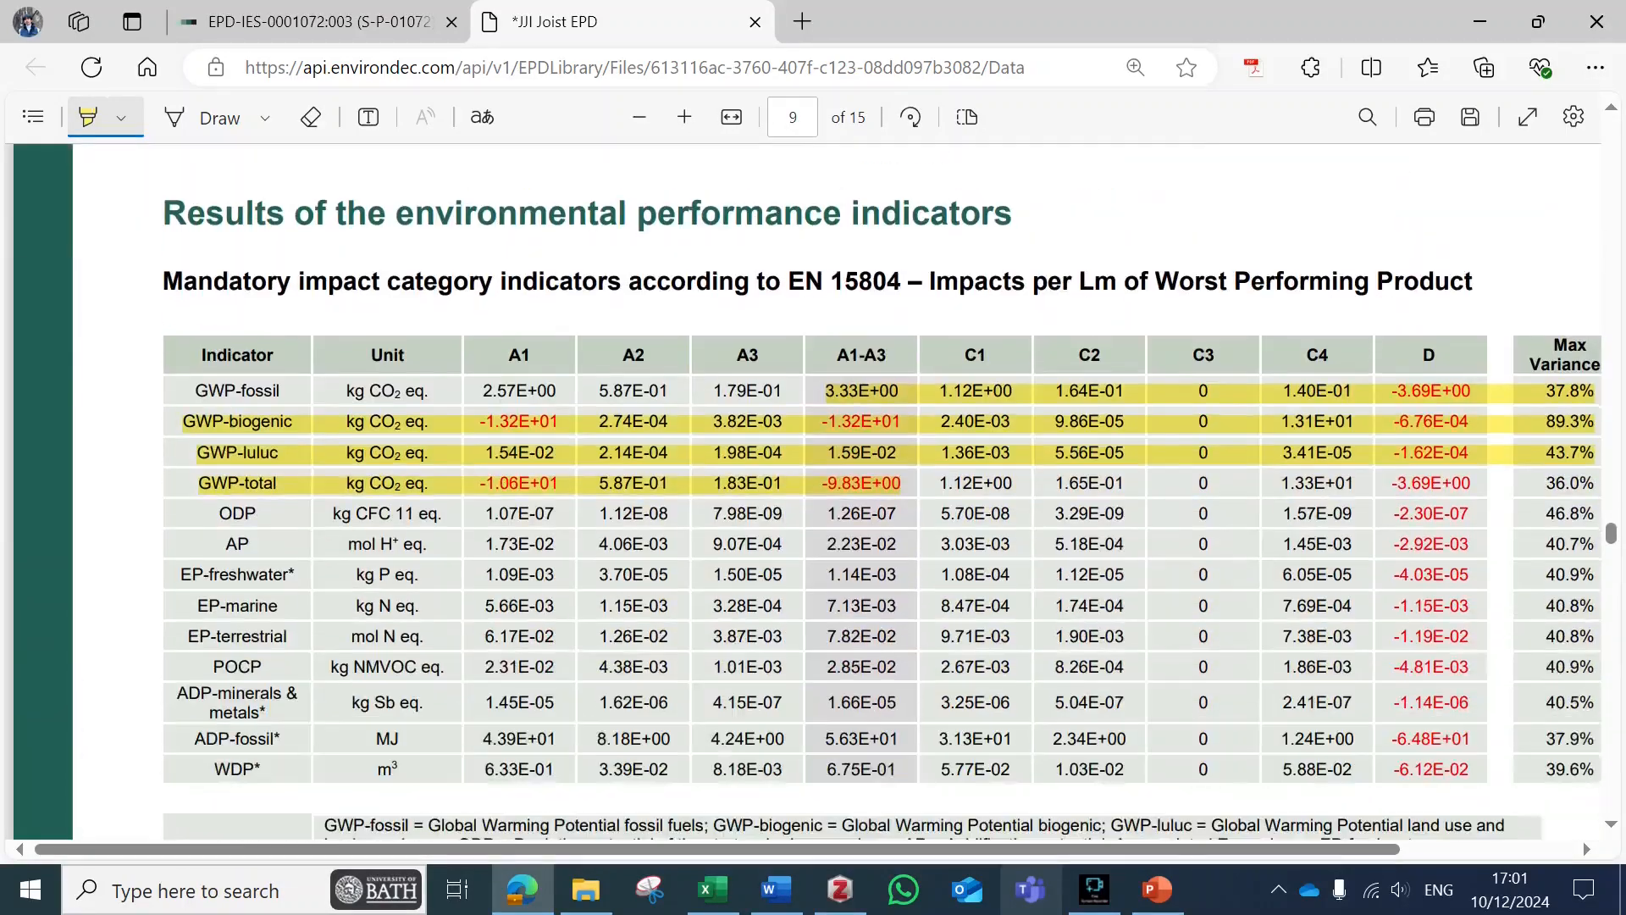
{"action": "scroll", "coordinate": [804, 492], "scroll_direction": "right", "scroll_amount": 2}
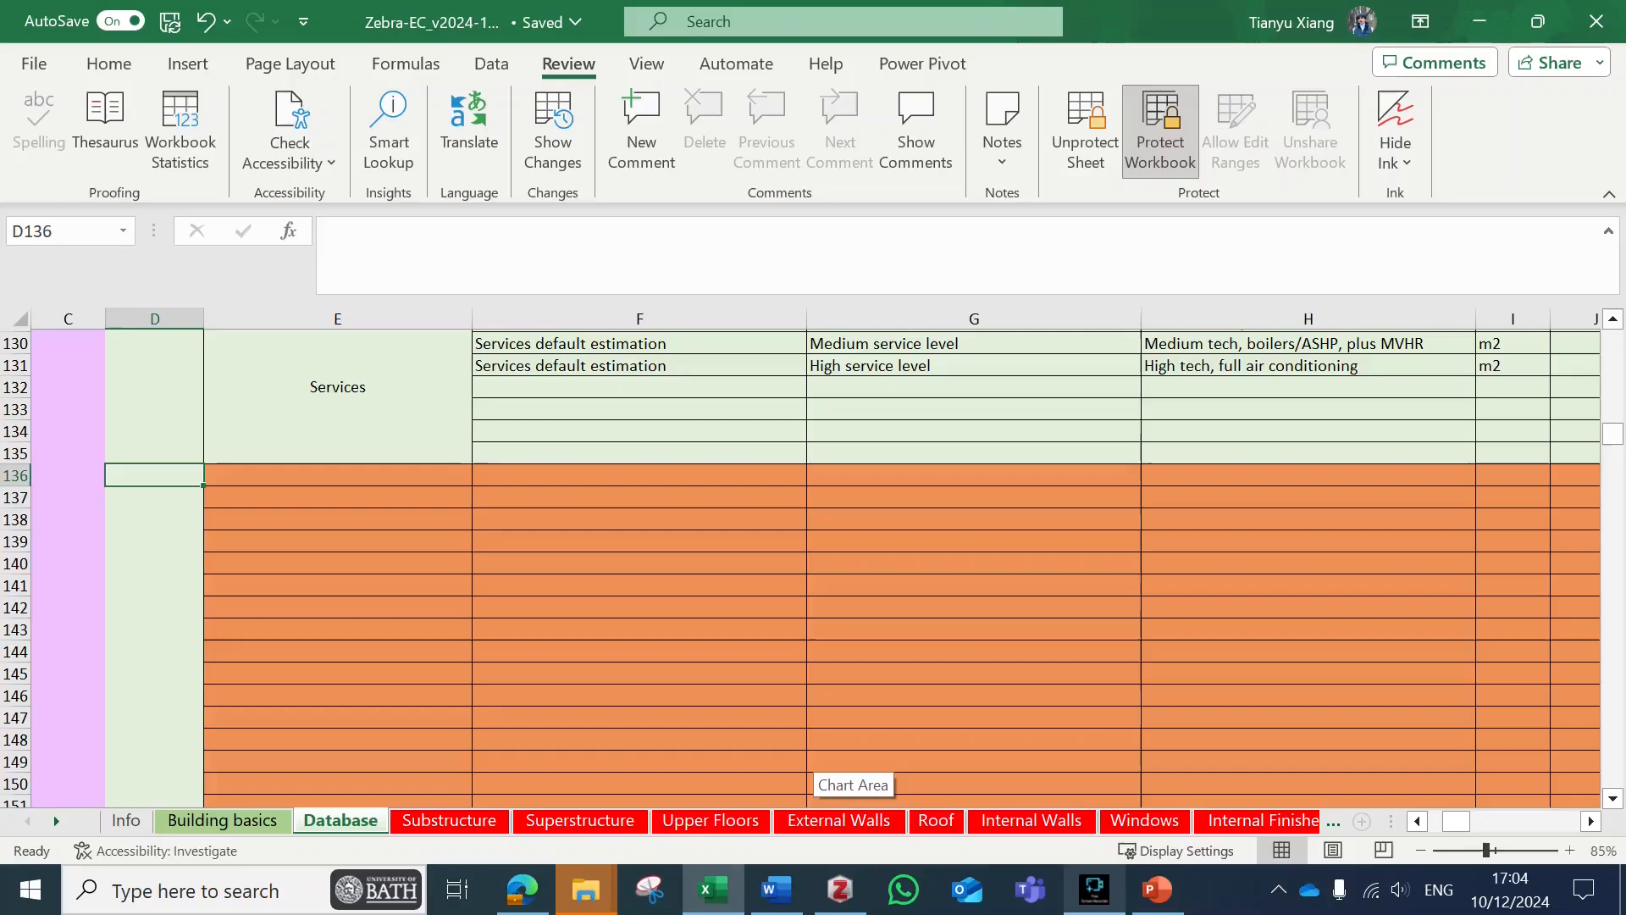
In the Excel workbook's Database sheet, set cell E136 of the first orange custom row to Upper_Floors.
{"action": "scroll", "coordinate": [848, 560], "scroll_direction": "up", "scroll_amount": 1}
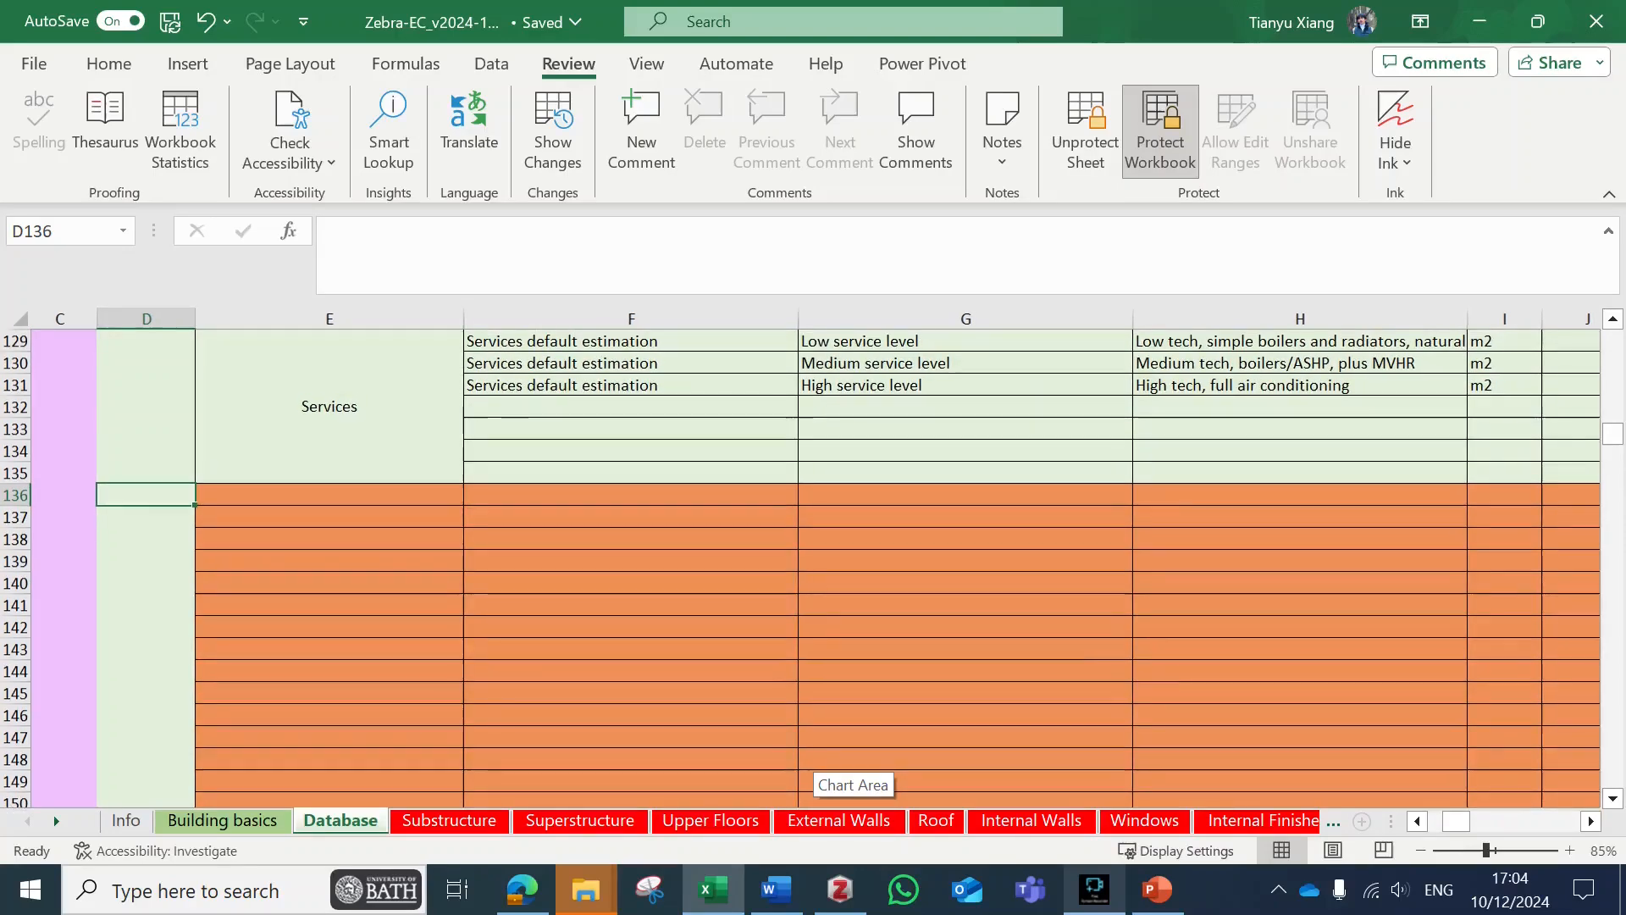
{"action": "scroll", "coordinate": [815, 559], "scroll_direction": "left", "scroll_amount": 1}
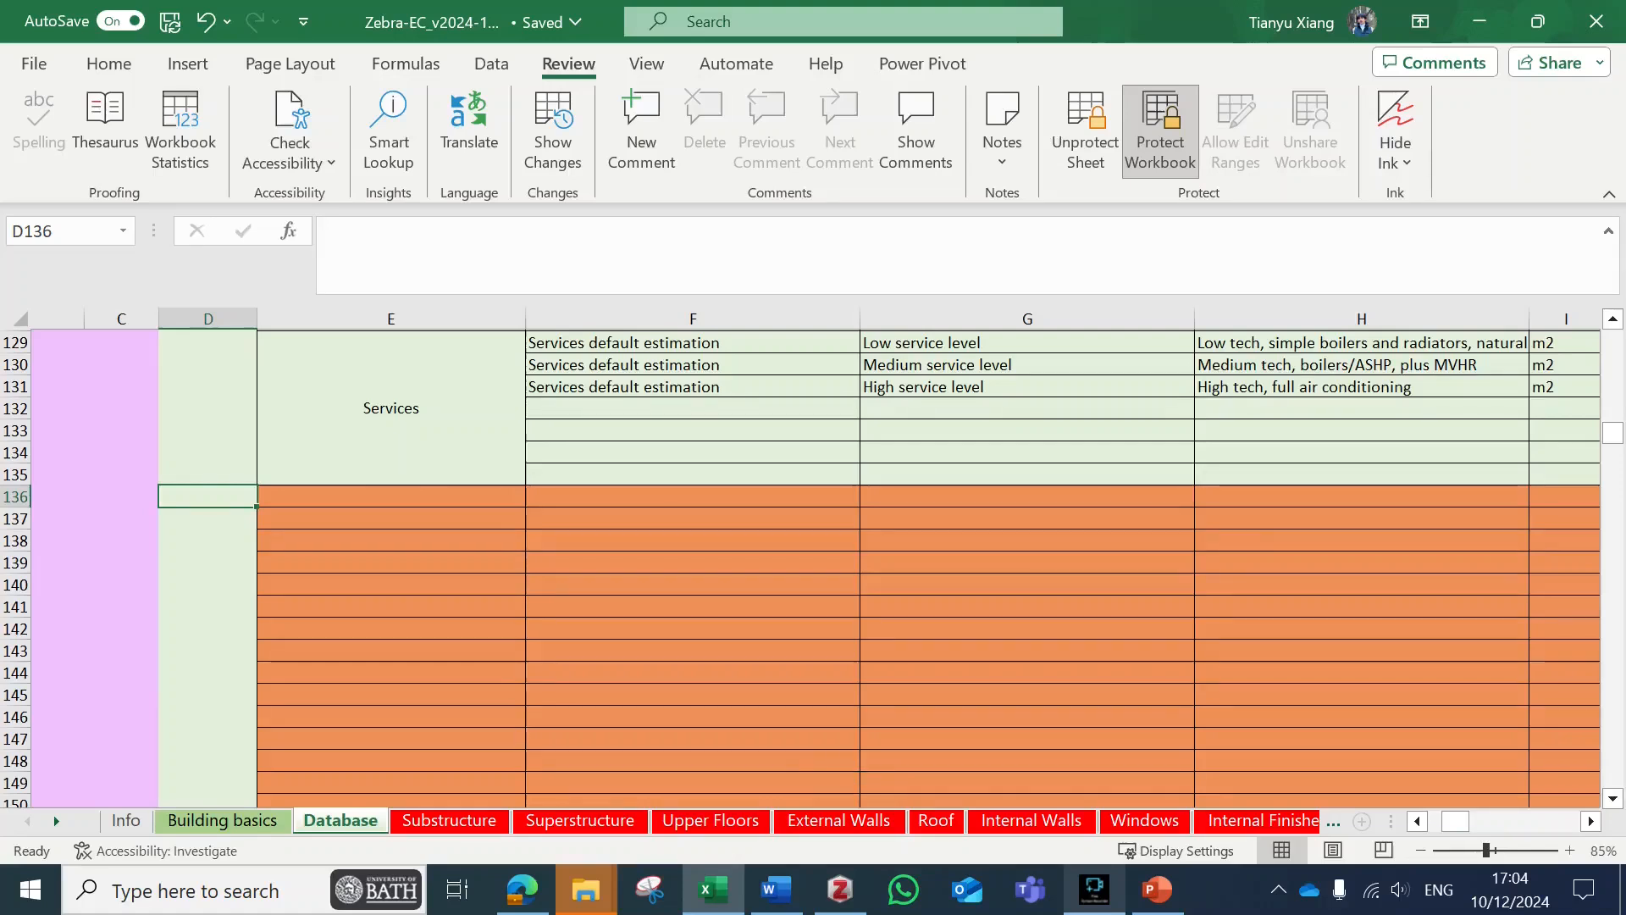
{"action": "left_click", "coordinate": [391, 497]}
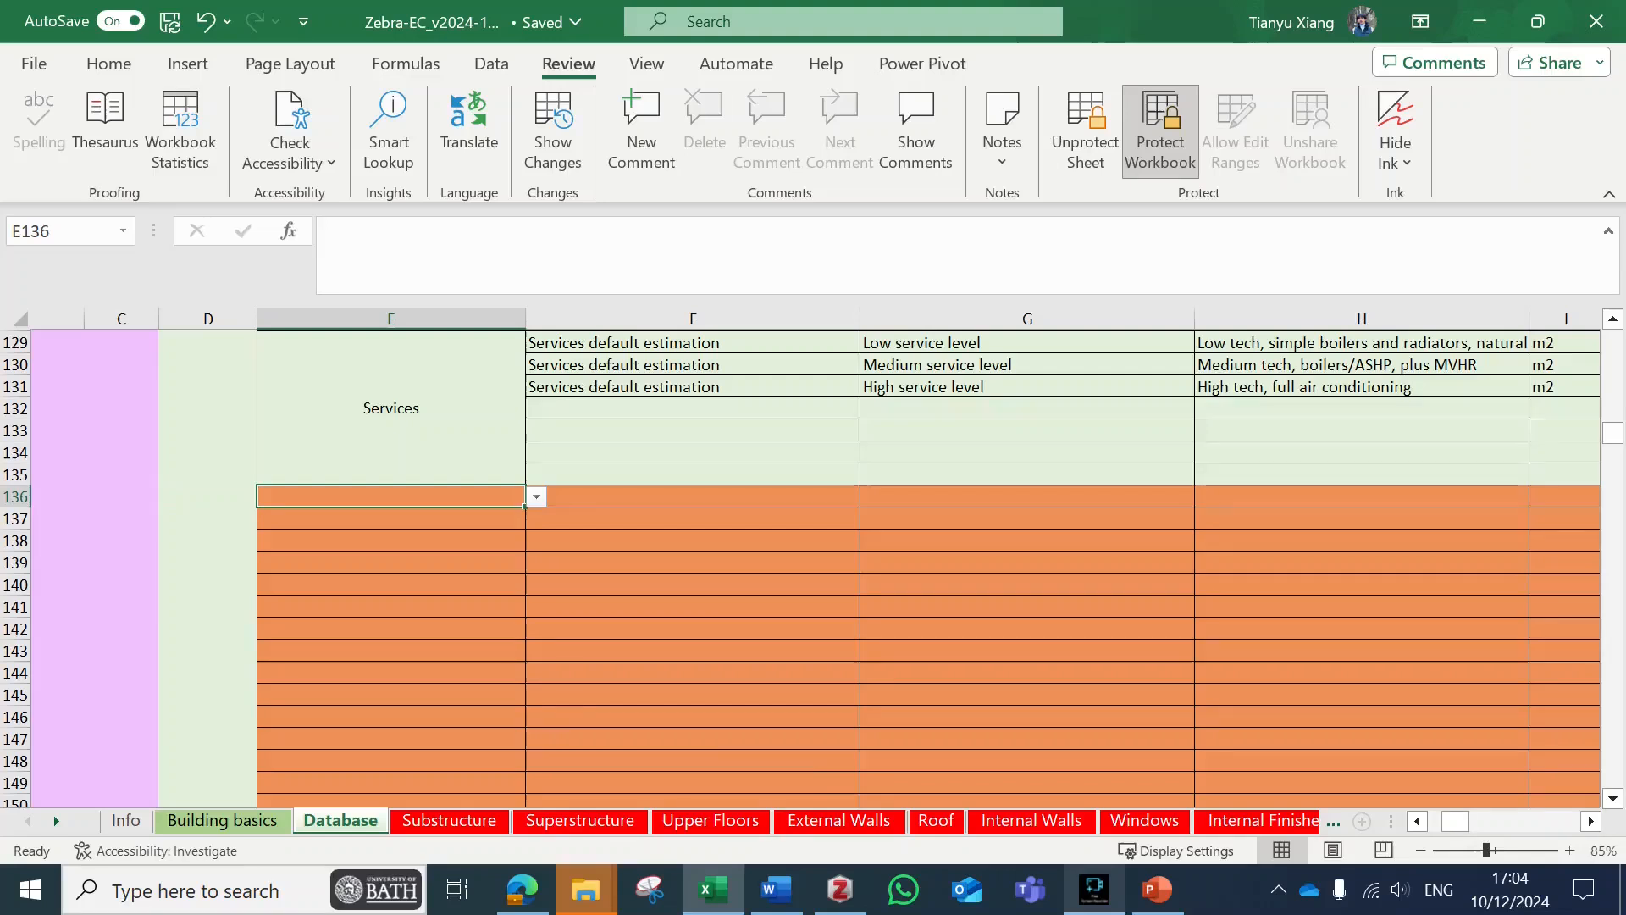
{"action": "key", "text": "alt+Down"}
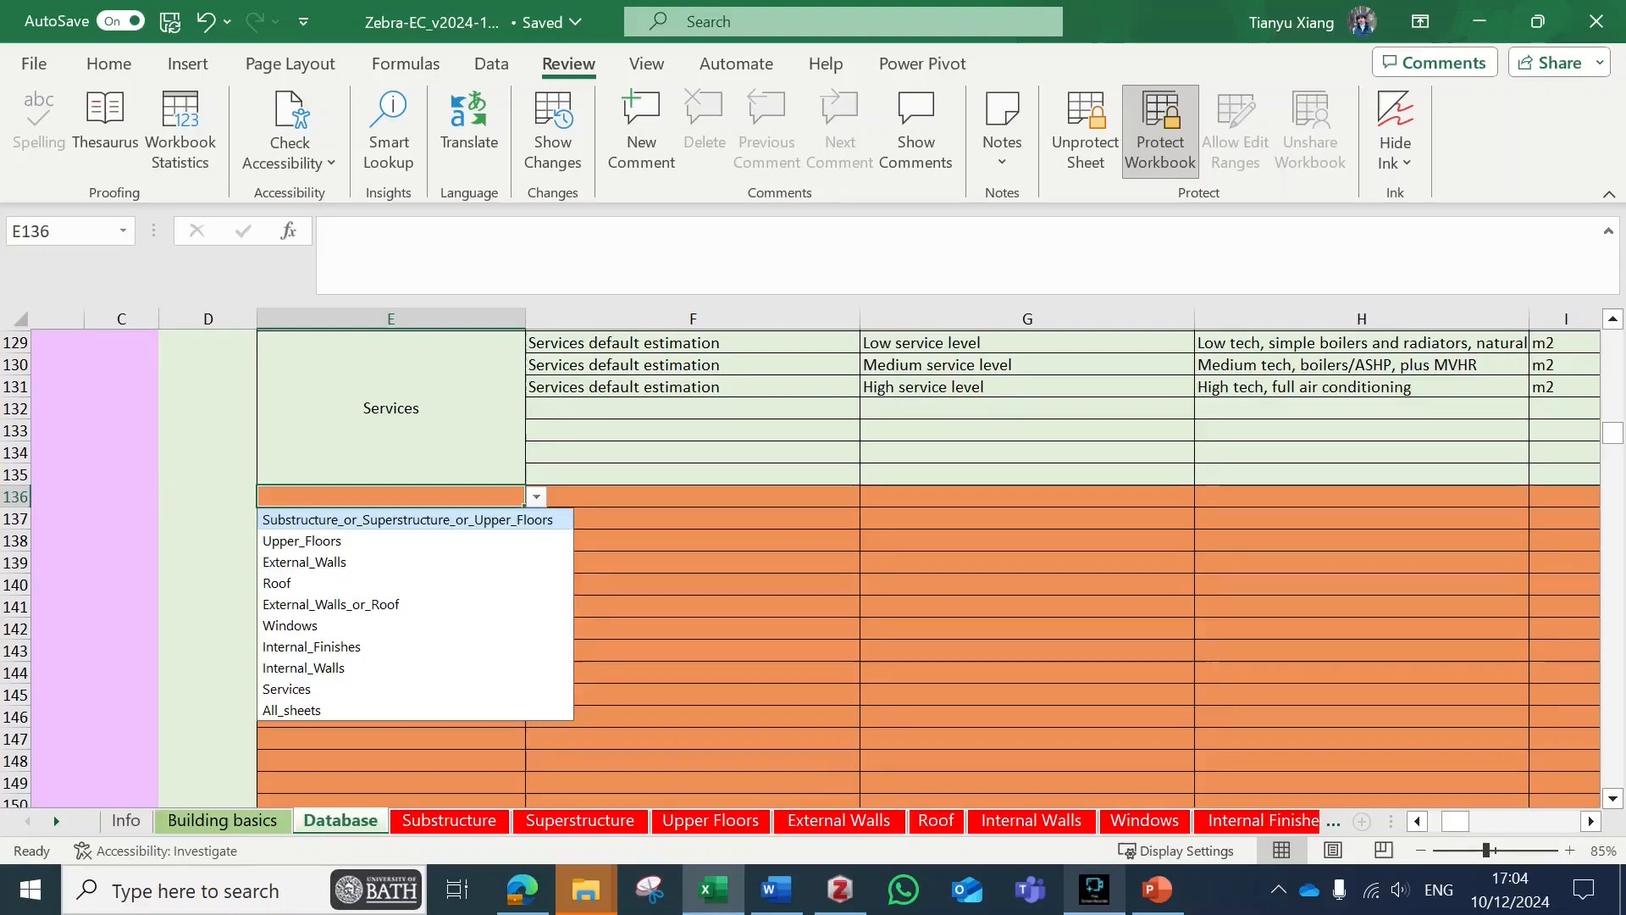
{"action": "key", "text": "Down"}
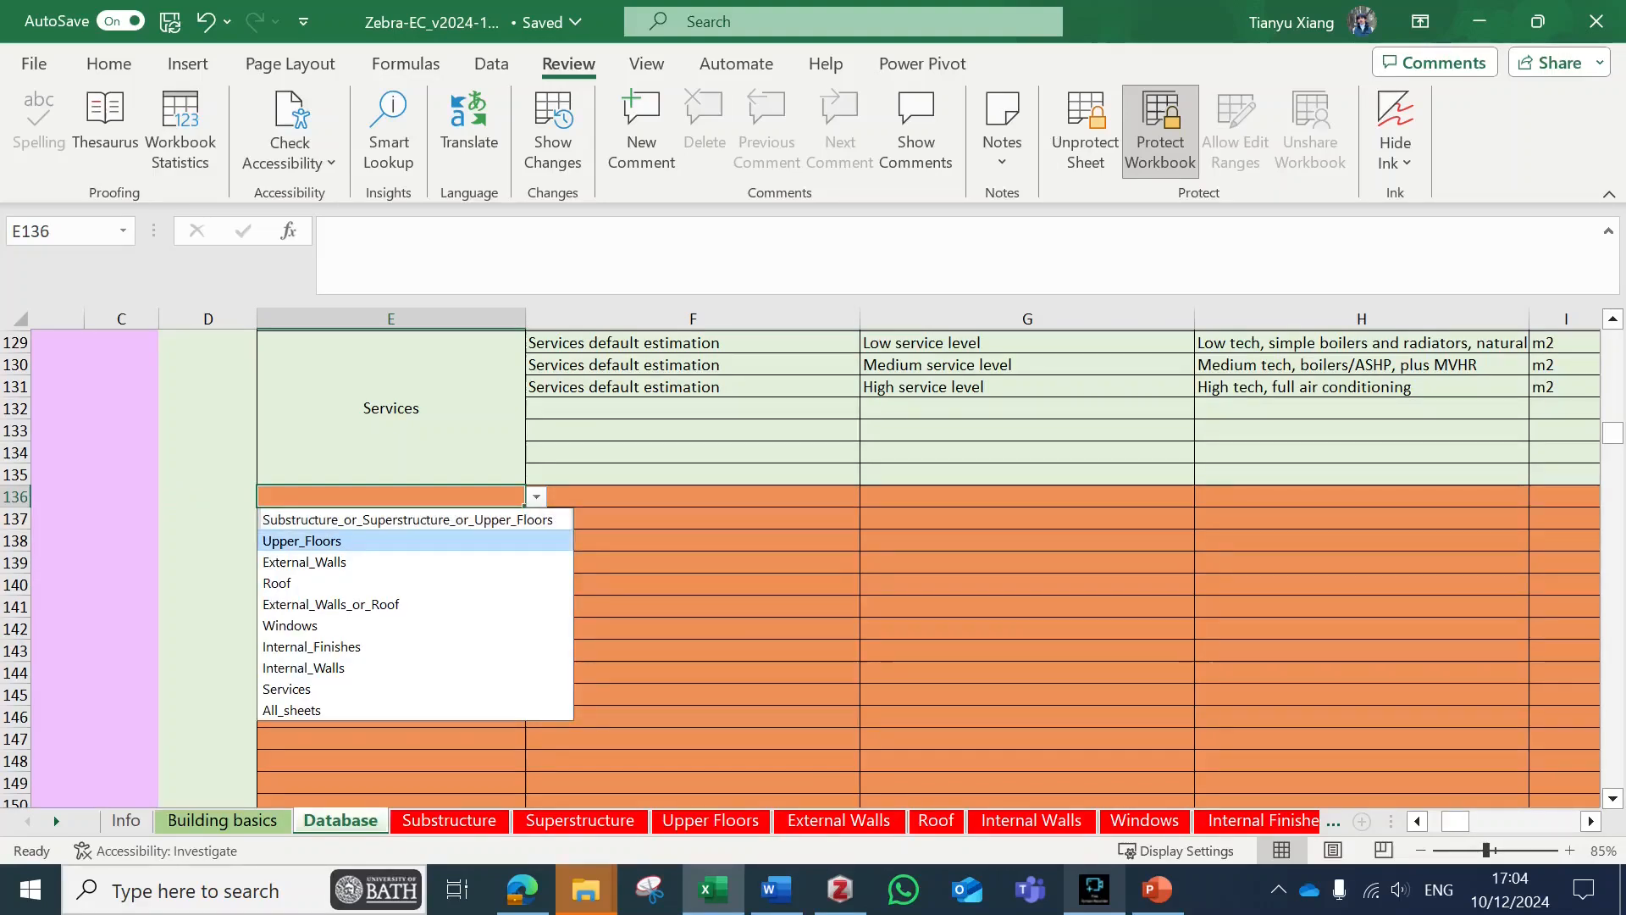
{"action": "key", "text": "Return"}
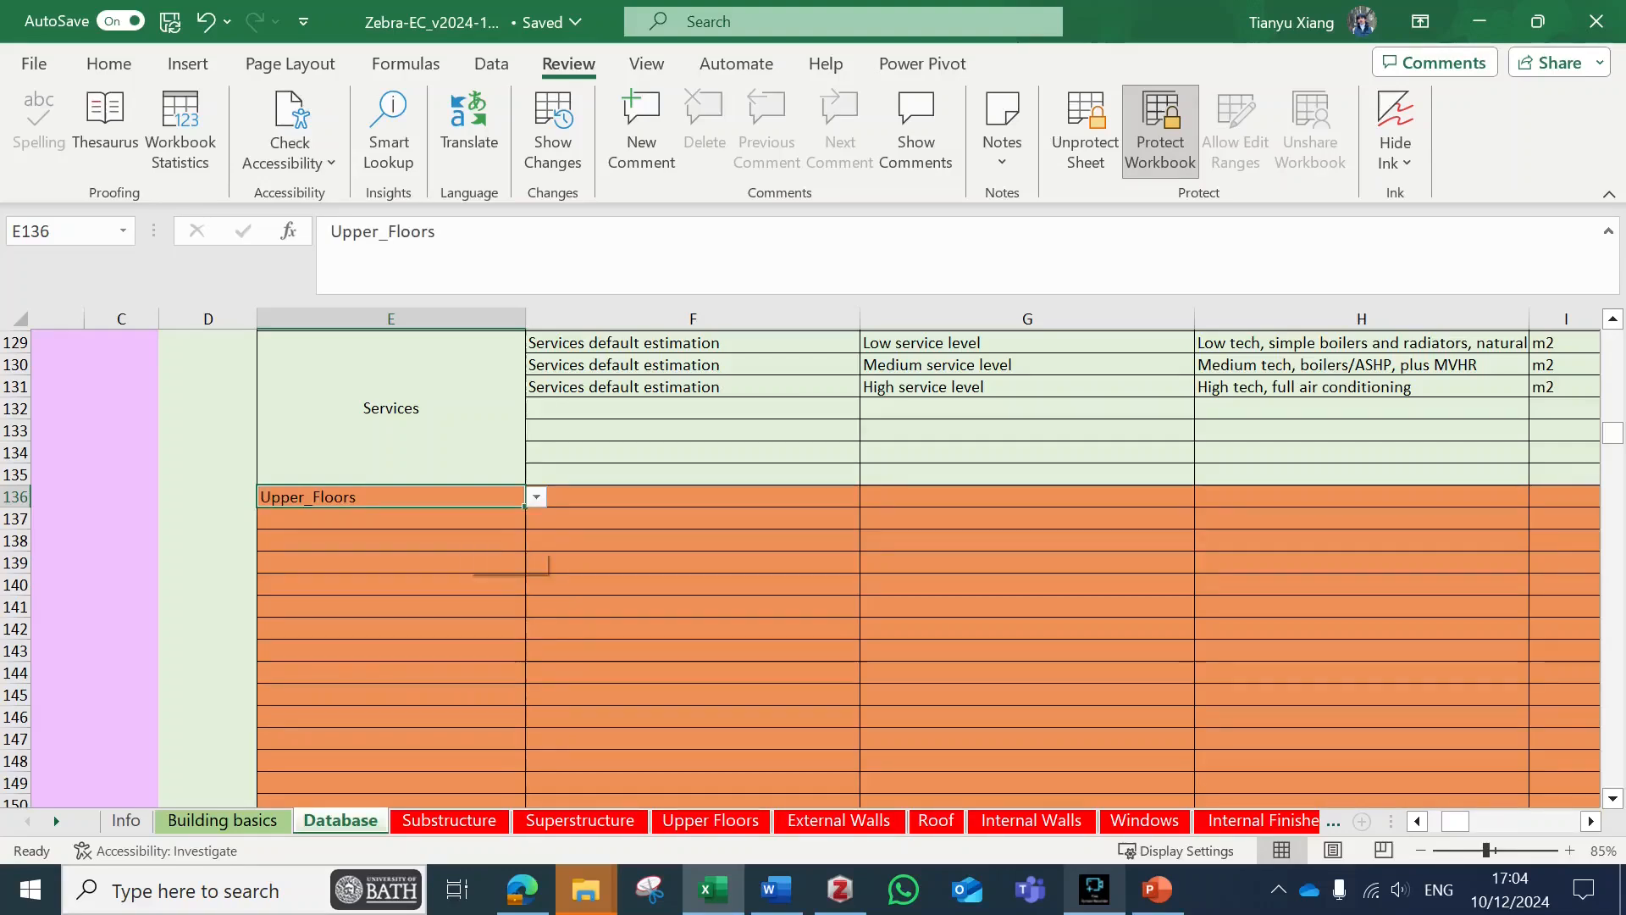
Set the material of the new Upper_Floors entry in cell F136 to Floor.
{"action": "left_click", "coordinate": [692, 497]}
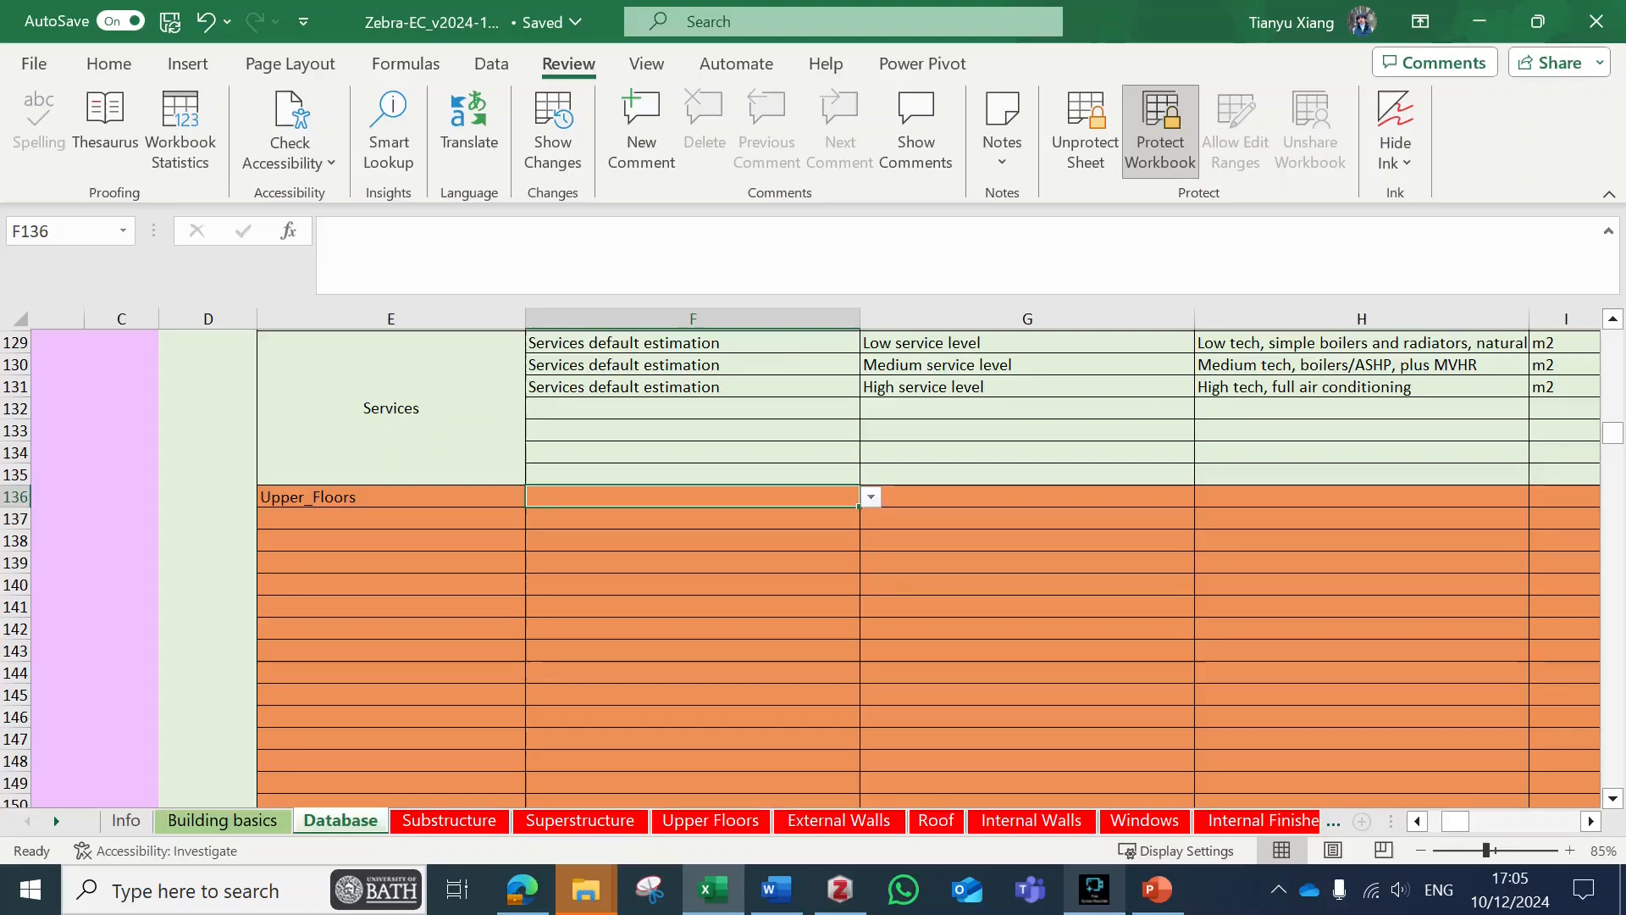
{"action": "left_click", "coordinate": [871, 498]}
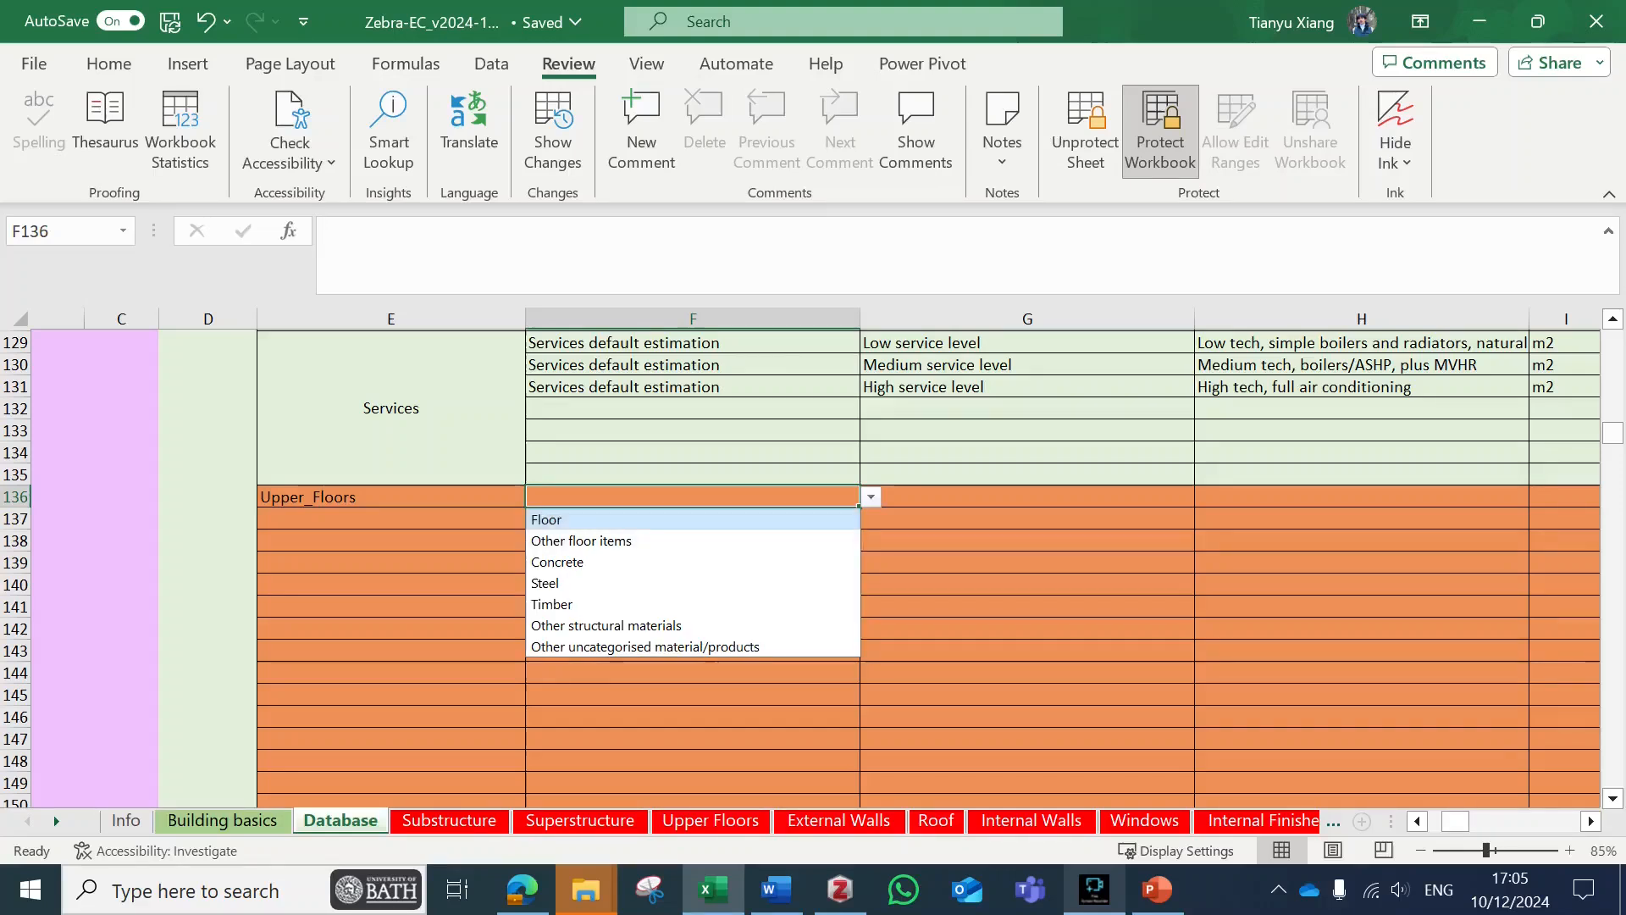
{"action": "left_click", "coordinate": [644, 606]}
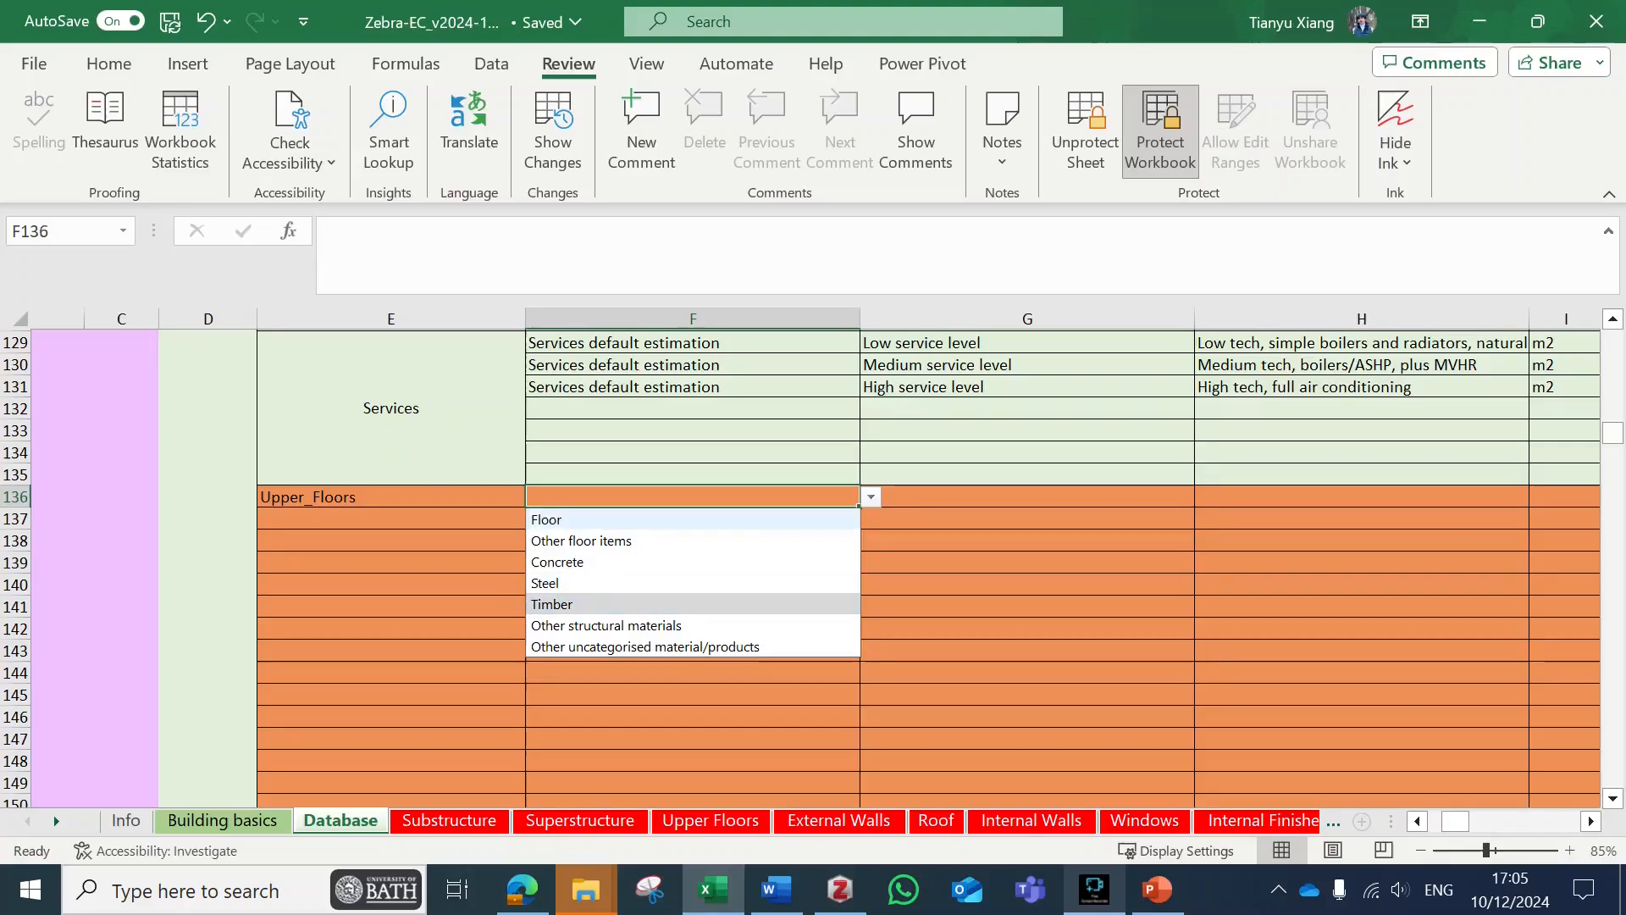
{"action": "left_click", "coordinate": [594, 519]}
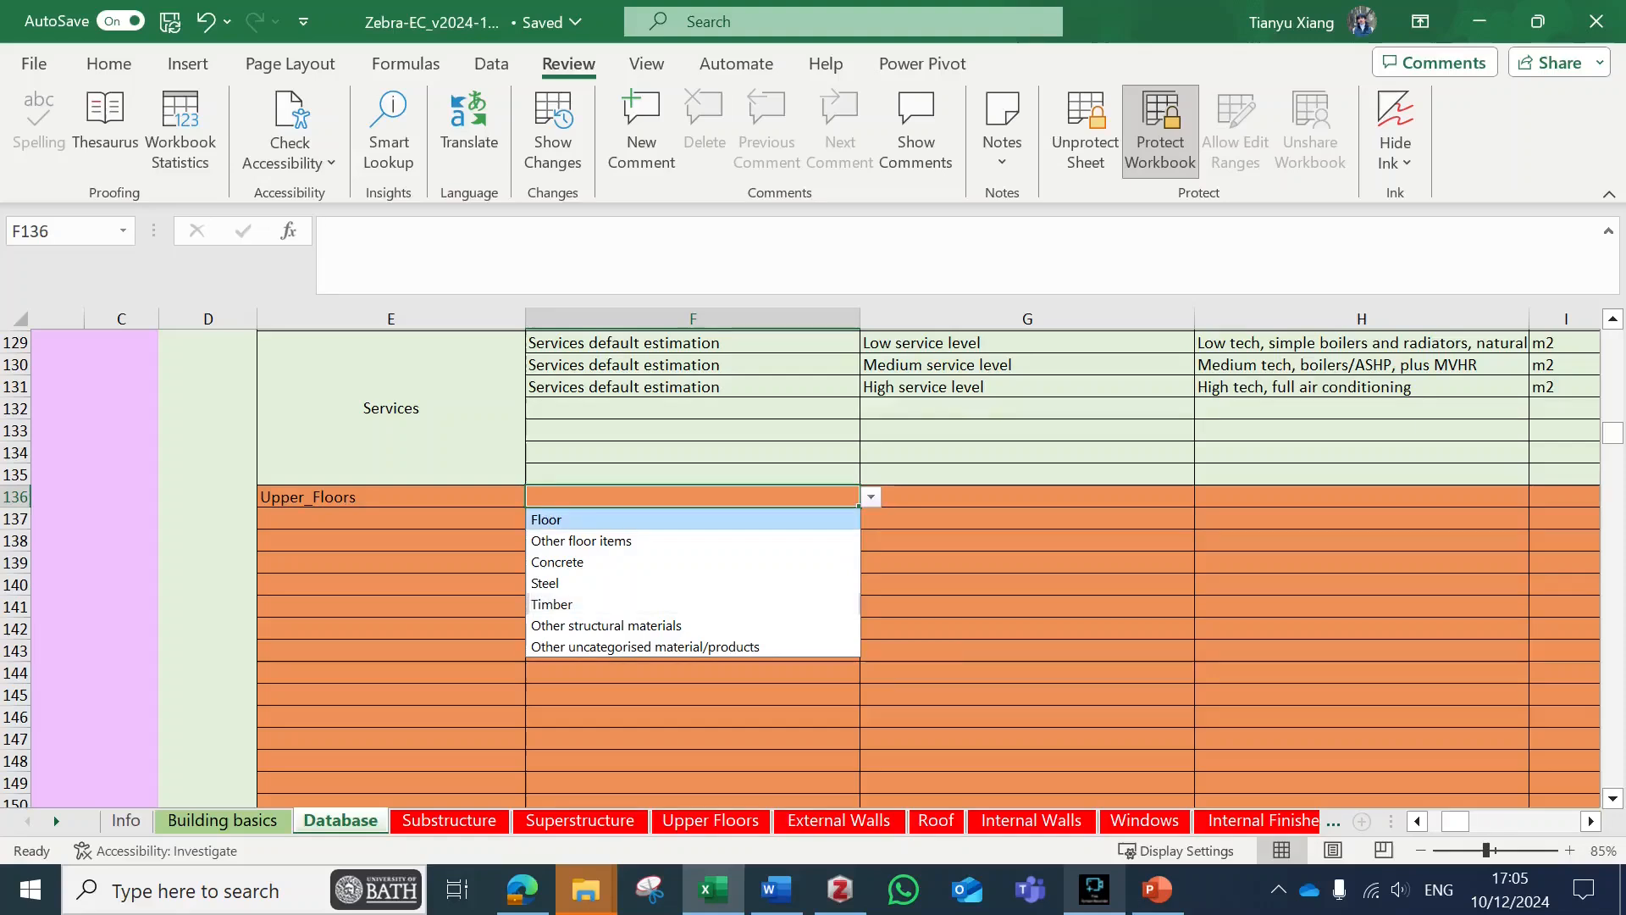
Check the database's column headings and existing floor entries, and enter "Timber joist" as the type in cell G136.
{"action": "left_click", "coordinate": [1038, 498]}
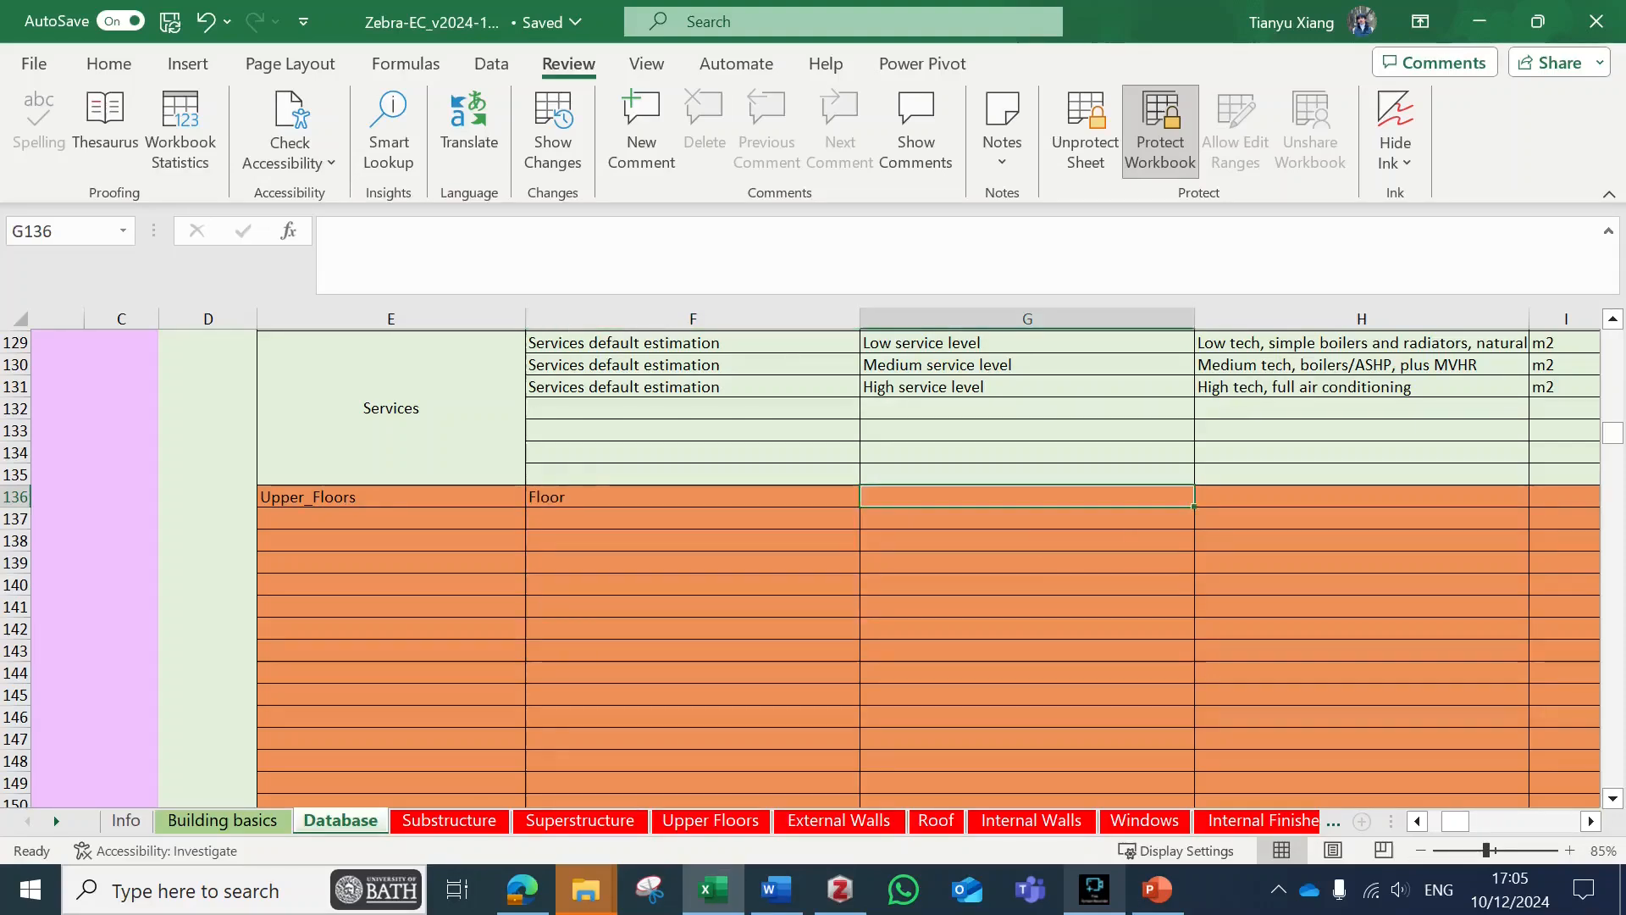
{"action": "scroll", "coordinate": [1039, 499], "scroll_direction": "right", "scroll_amount": 1}
{"action": "scroll", "coordinate": [847, 550], "scroll_direction": "right", "scroll_amount": 2}
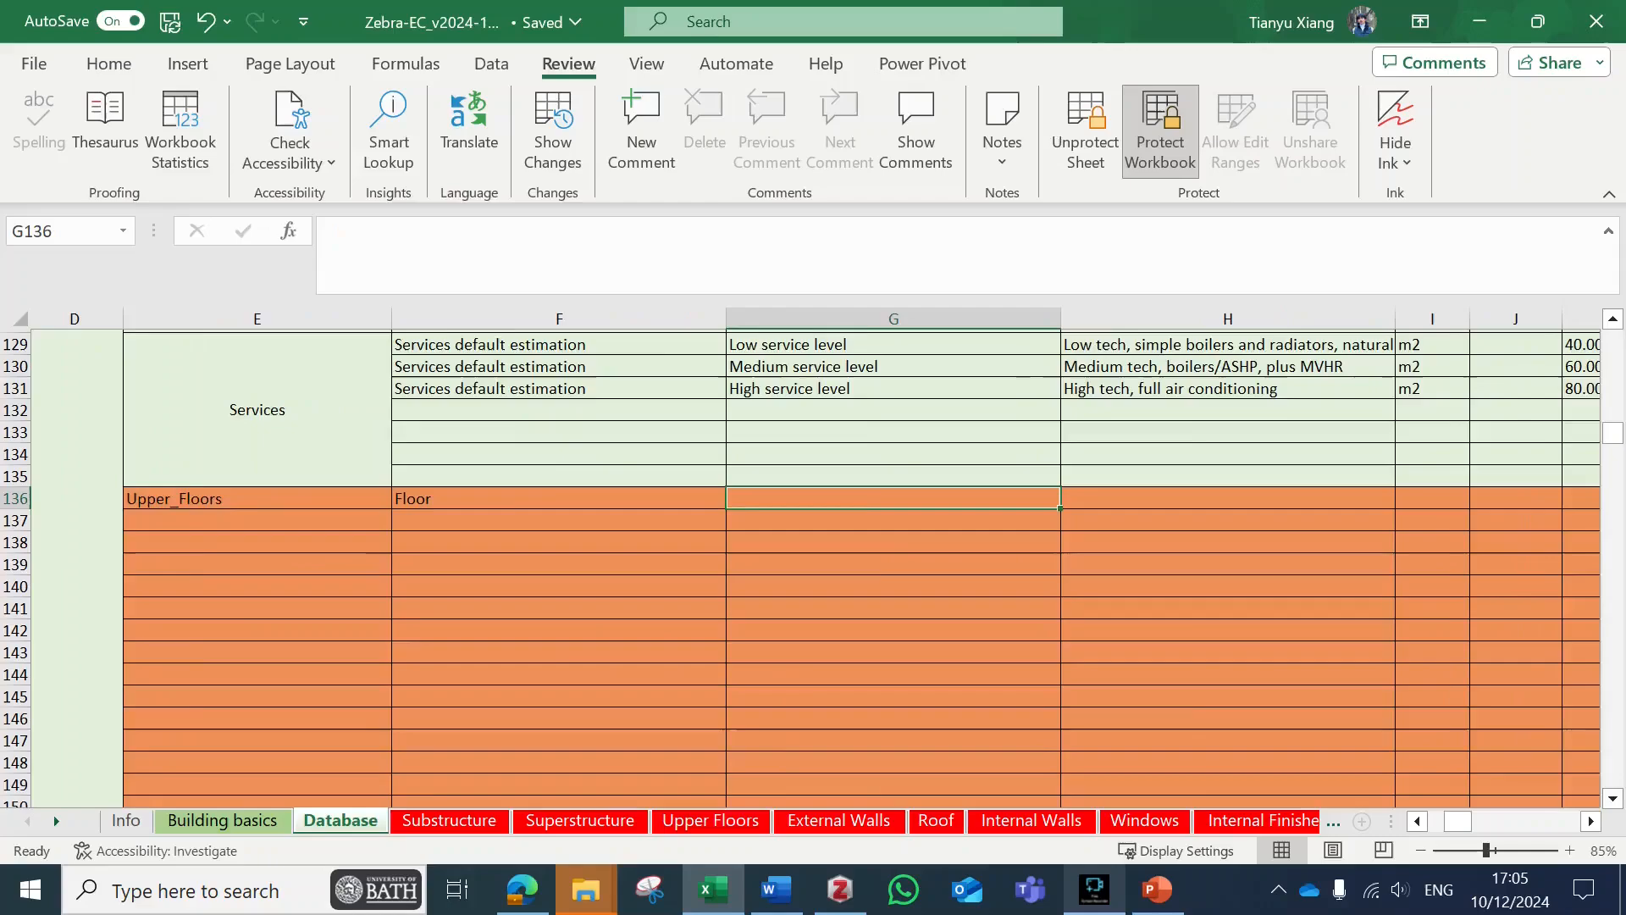
{"action": "scroll", "coordinate": [804, 569], "scroll_direction": "up", "scroll_amount": 20}
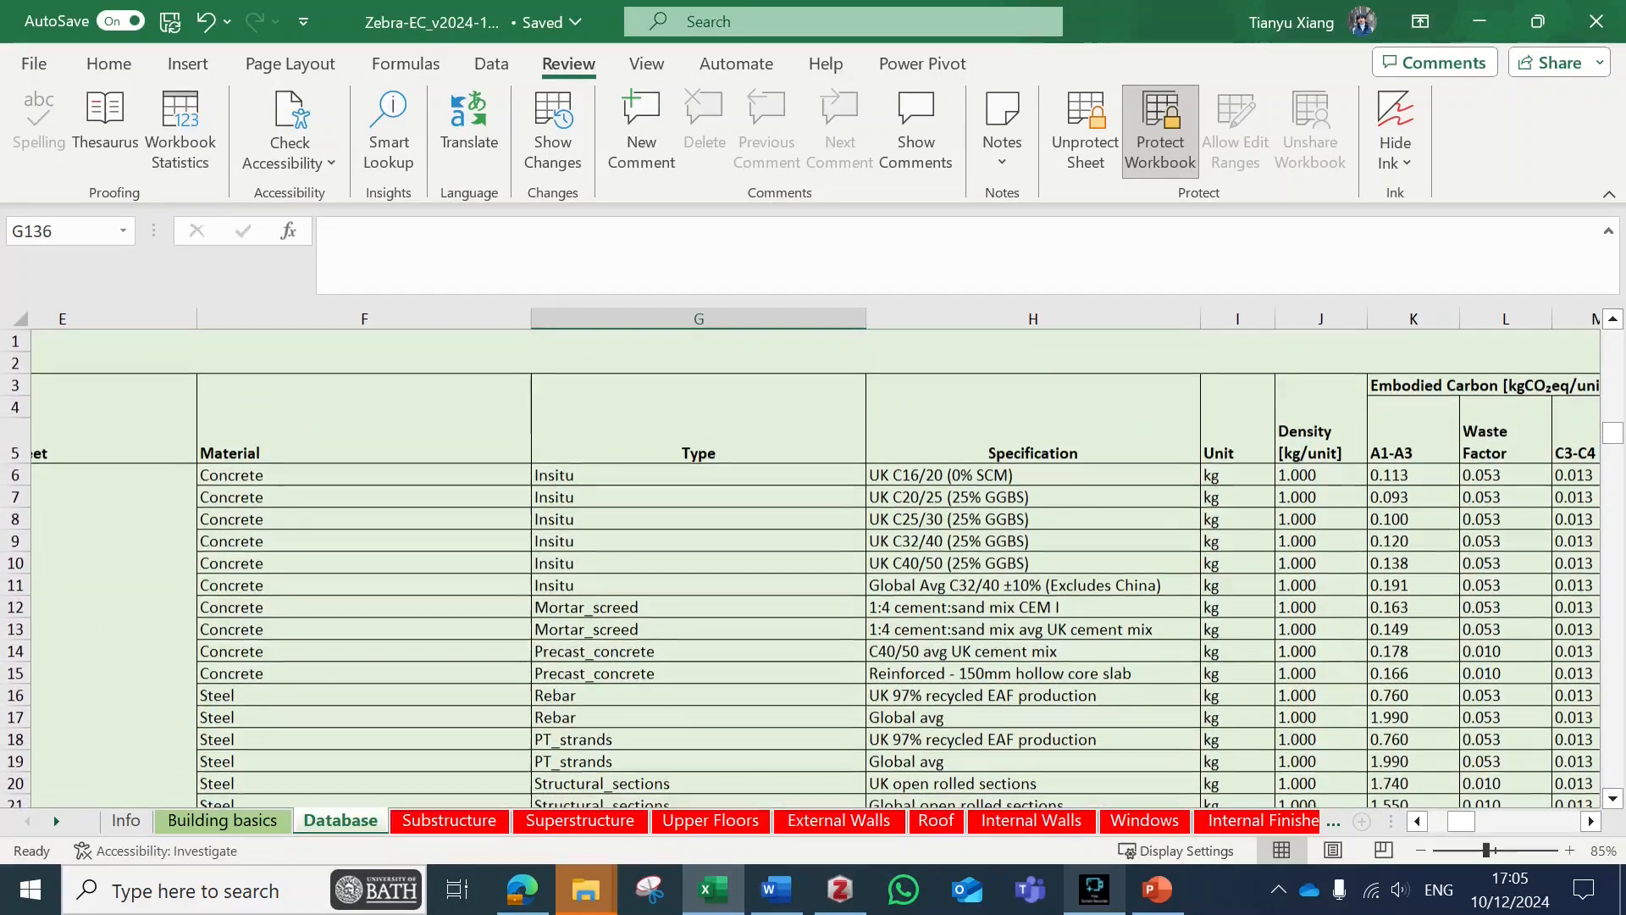
{"action": "left_click", "coordinate": [699, 718]}
{"action": "scroll", "coordinate": [805, 568], "scroll_direction": "down", "scroll_amount": 20}
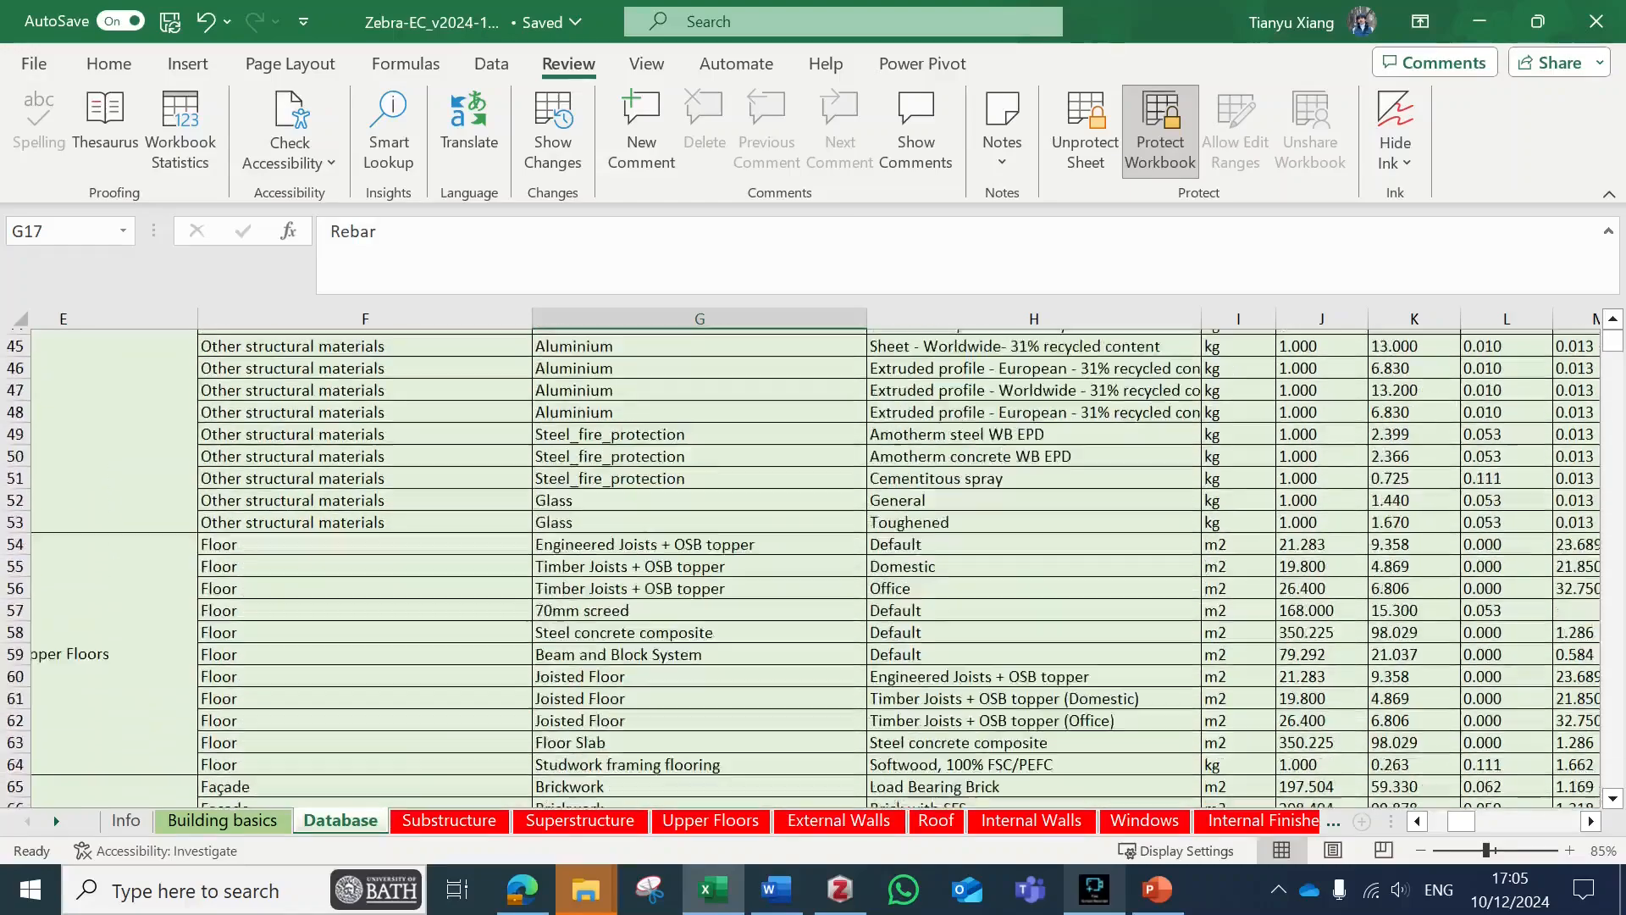
{"action": "scroll", "coordinate": [804, 569], "scroll_direction": "up", "scroll_amount": 1}
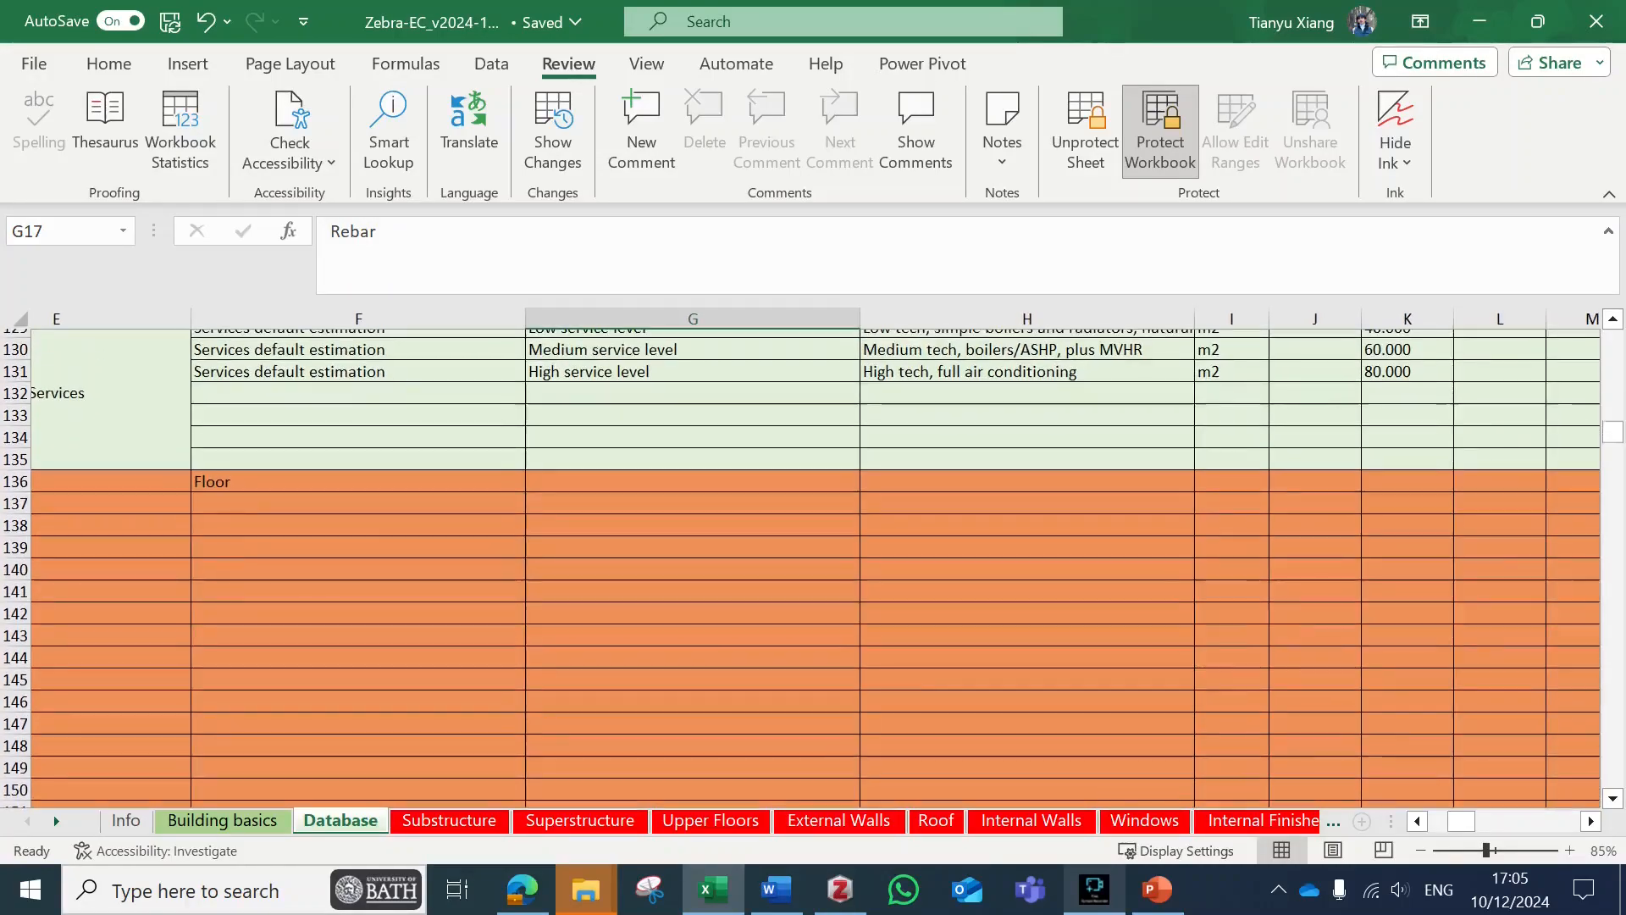
{"action": "left_click", "coordinate": [692, 482]}
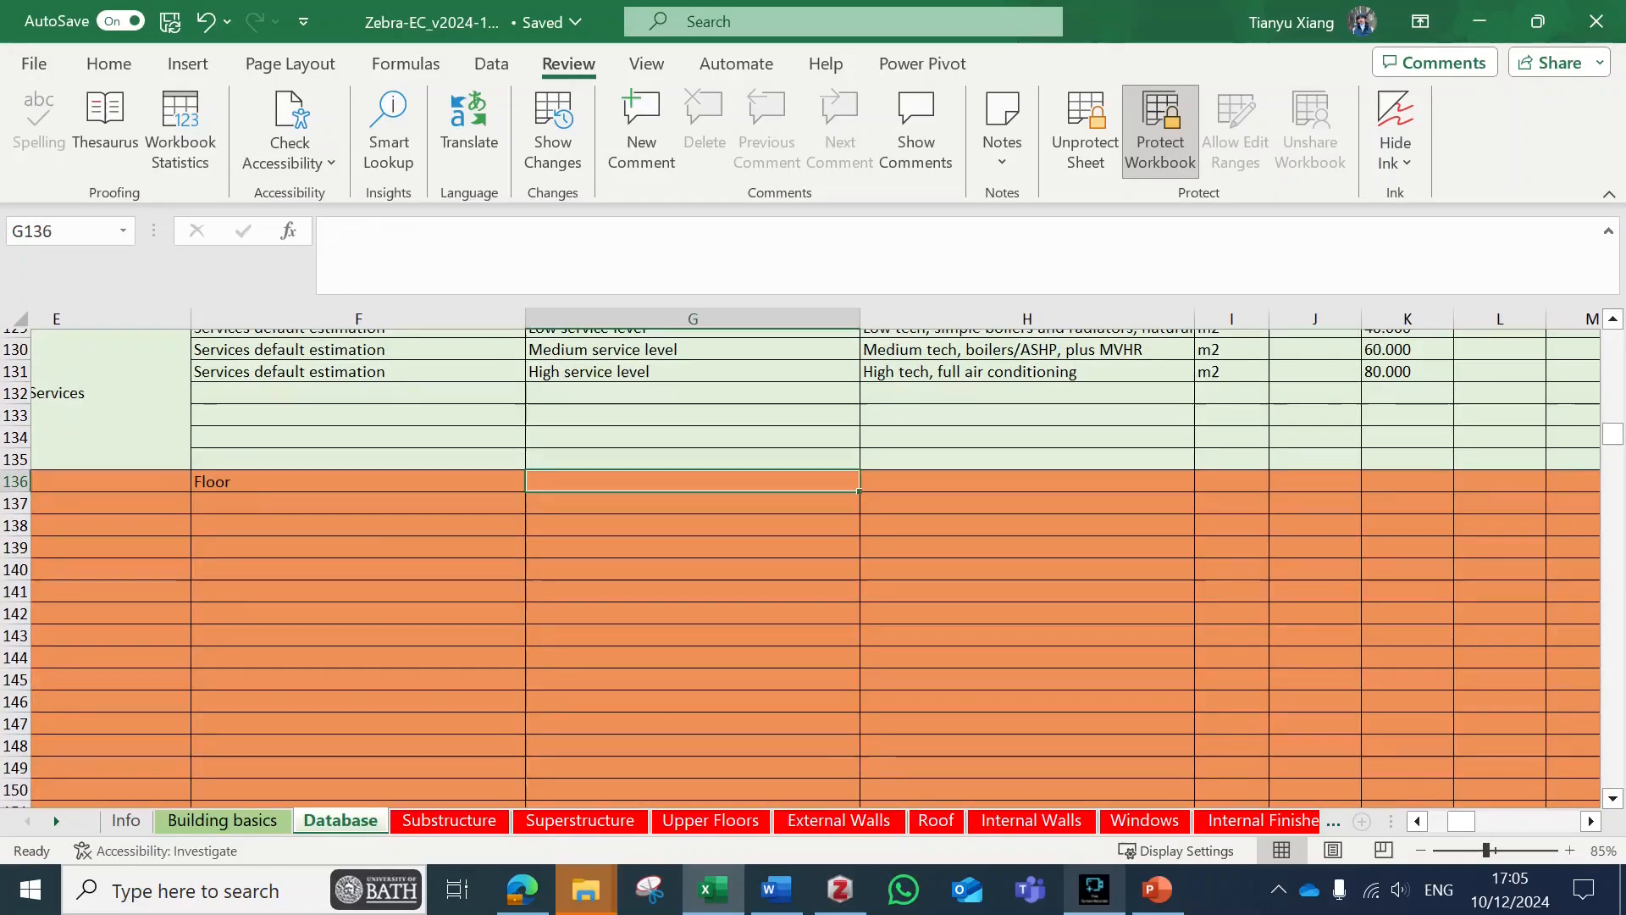
{"action": "double_click", "coordinate": [692, 482]}
{"action": "type", "text": "Ti"}
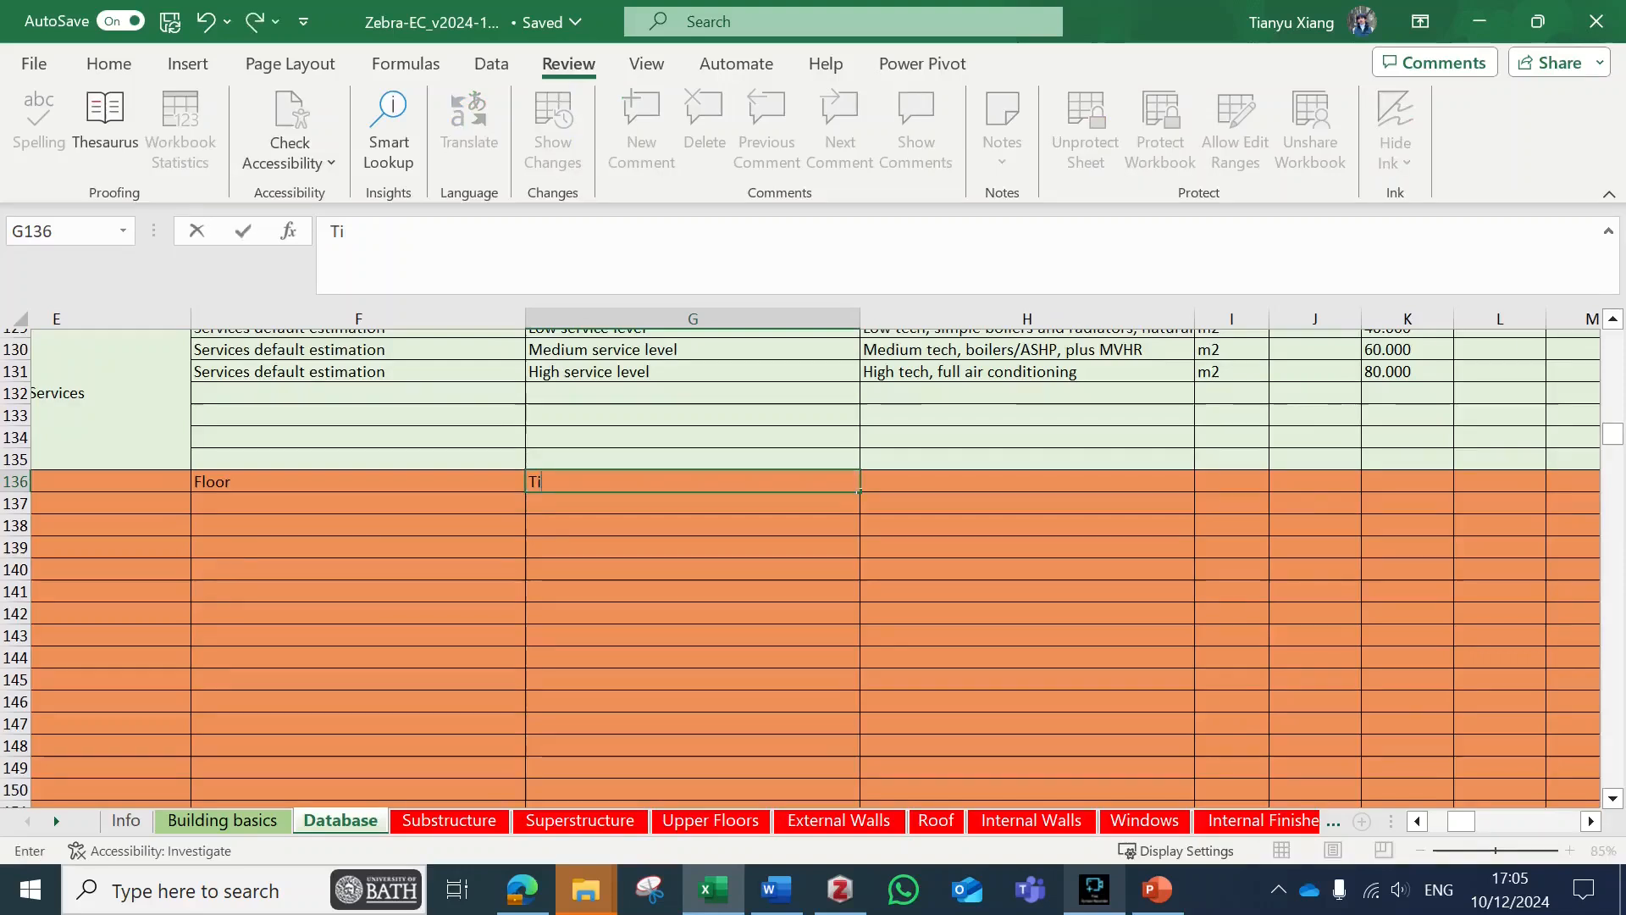
{"action": "type", "text": "mber joist"}
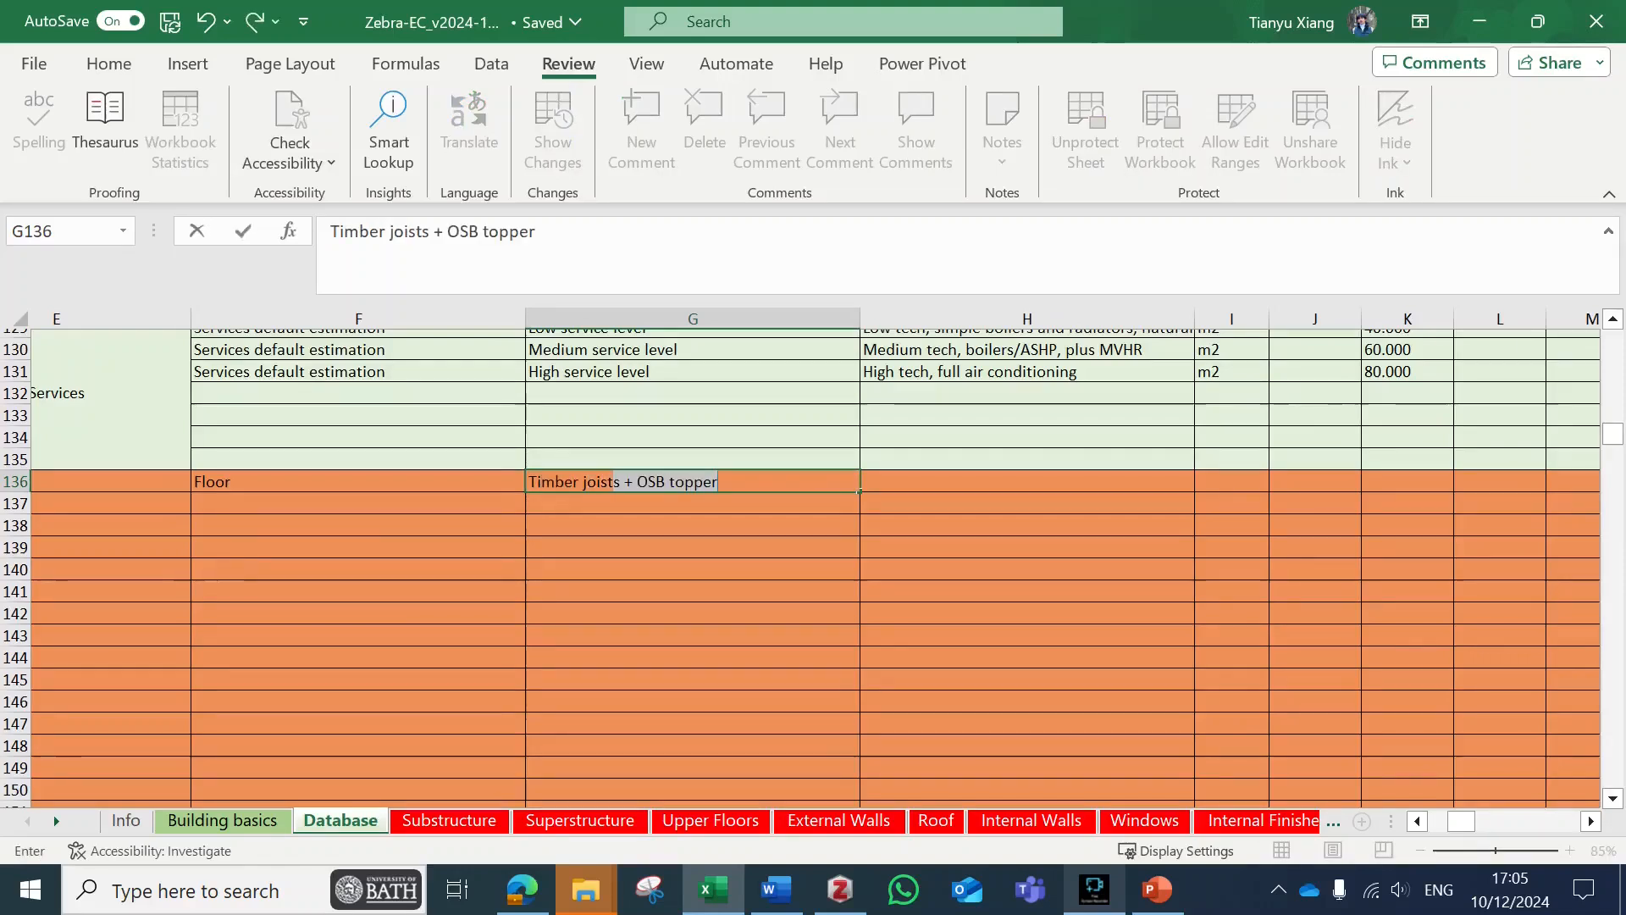
{"action": "key", "text": "Delete"}
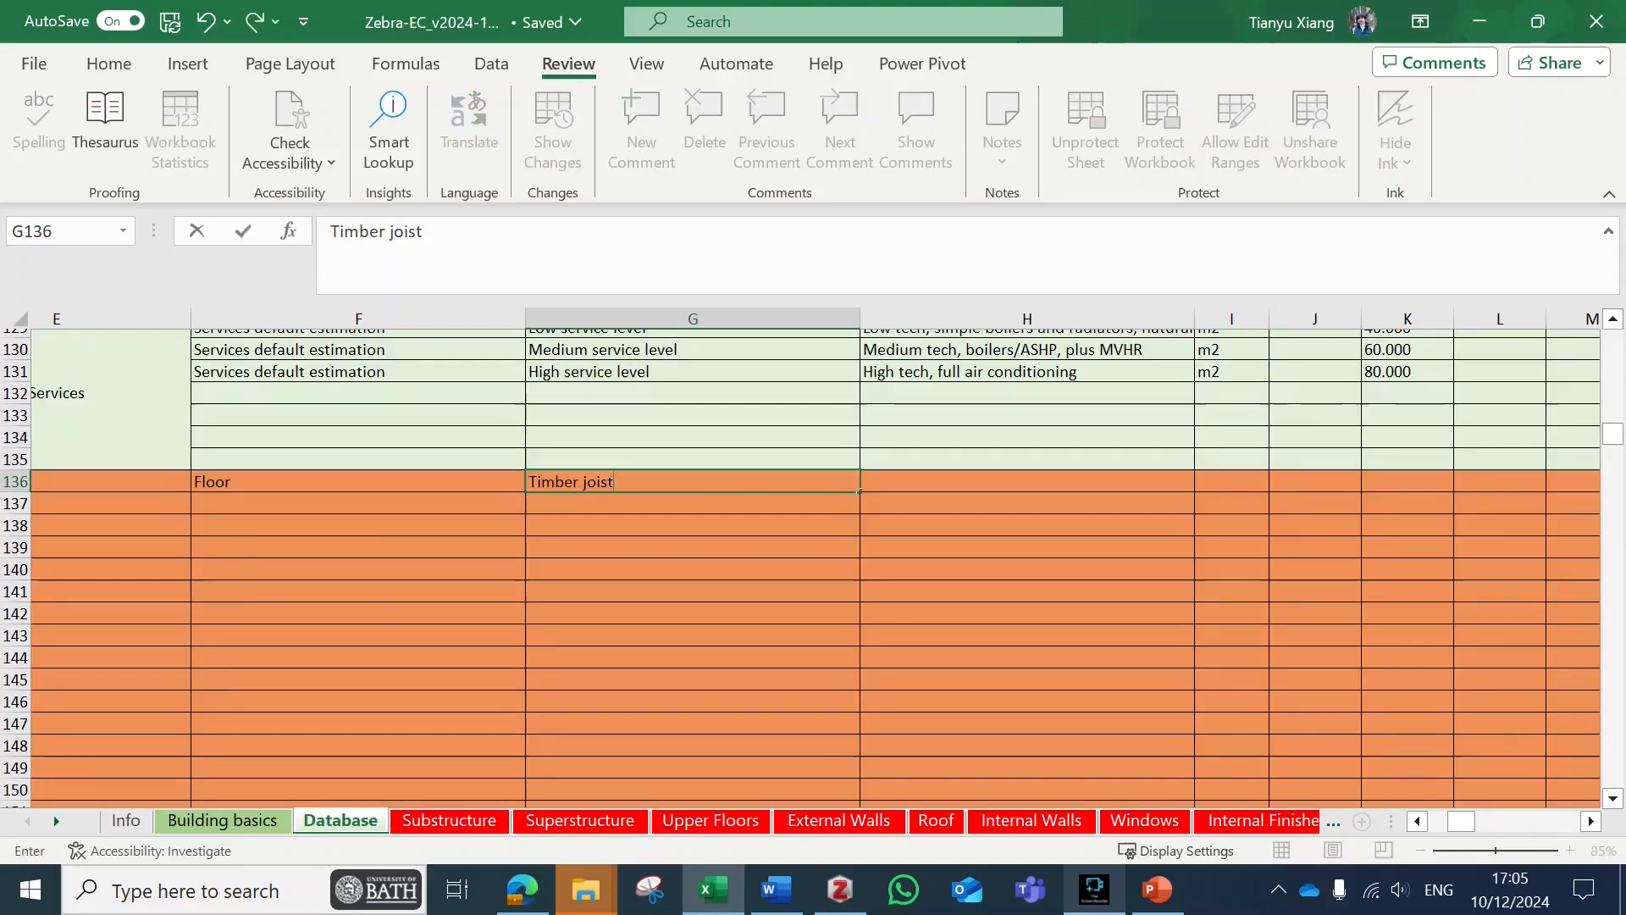
{"action": "key", "text": "Tab"}
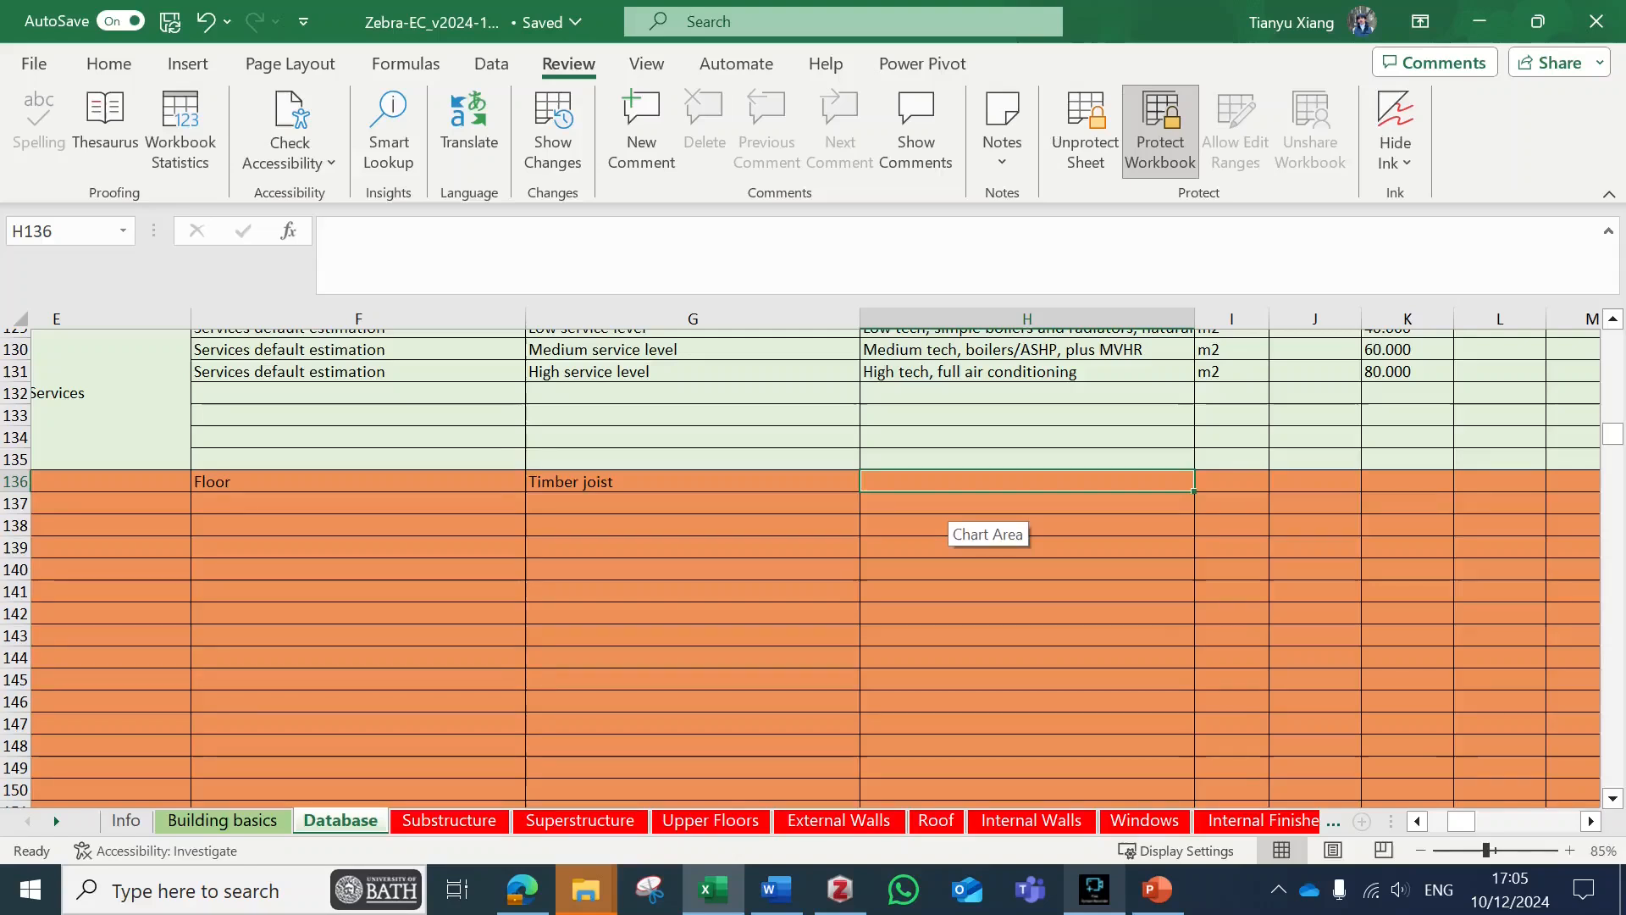
Enter "JJI joist" as the specification in cell H136.
{"action": "type", "text": "JJl joist"}
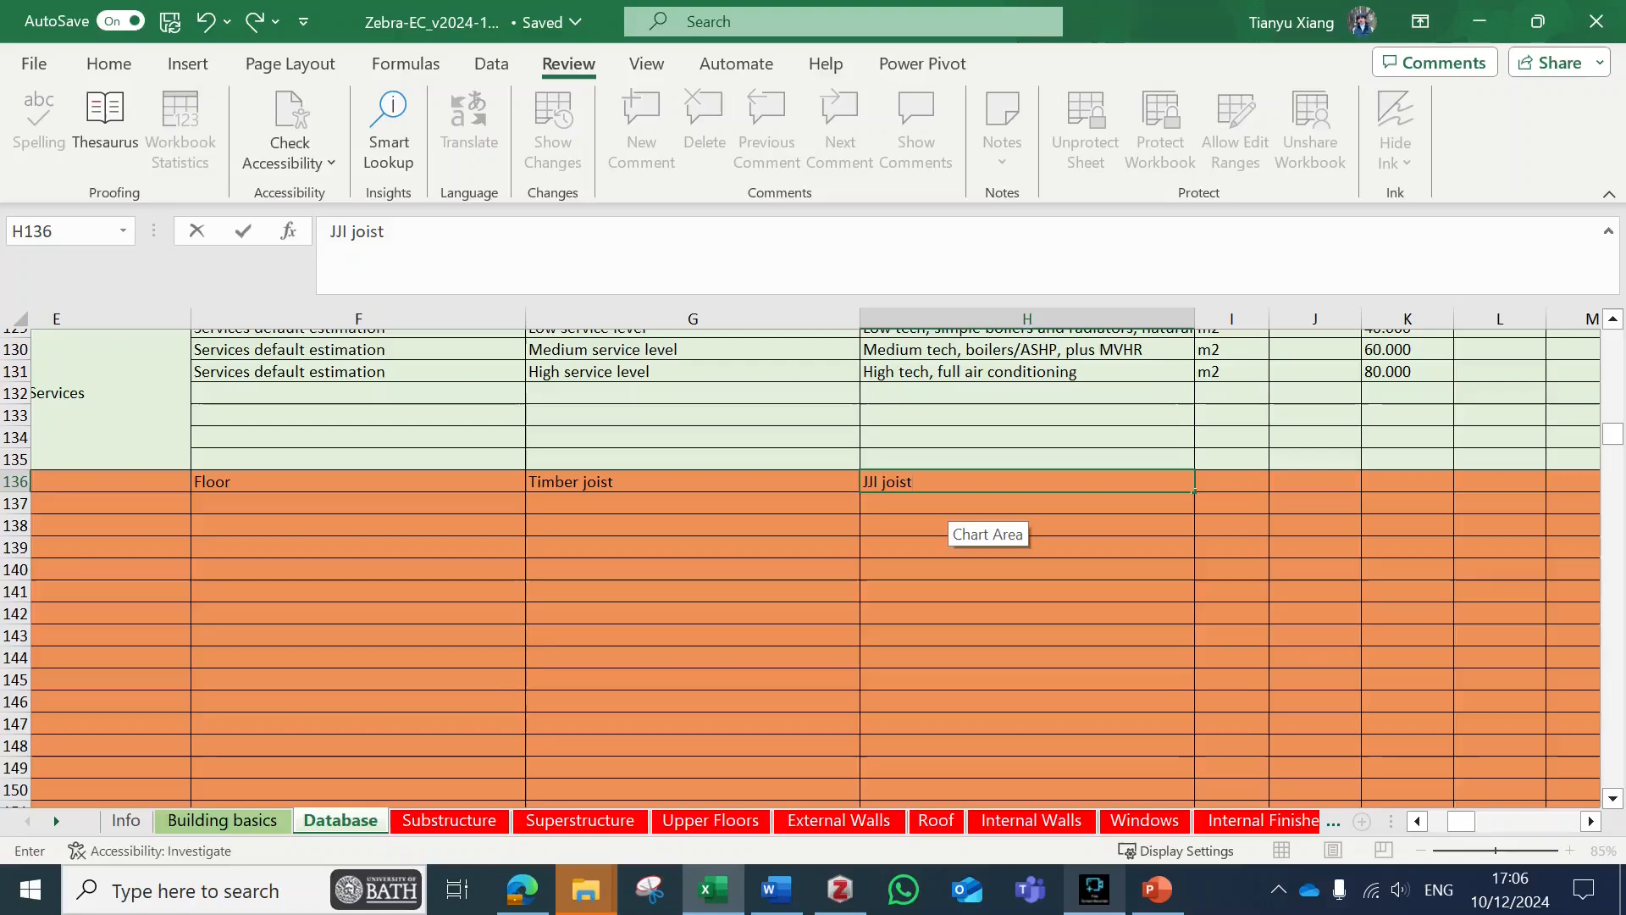
{"action": "scroll", "coordinate": [987, 534], "scroll_direction": "right", "scroll_amount": 1}
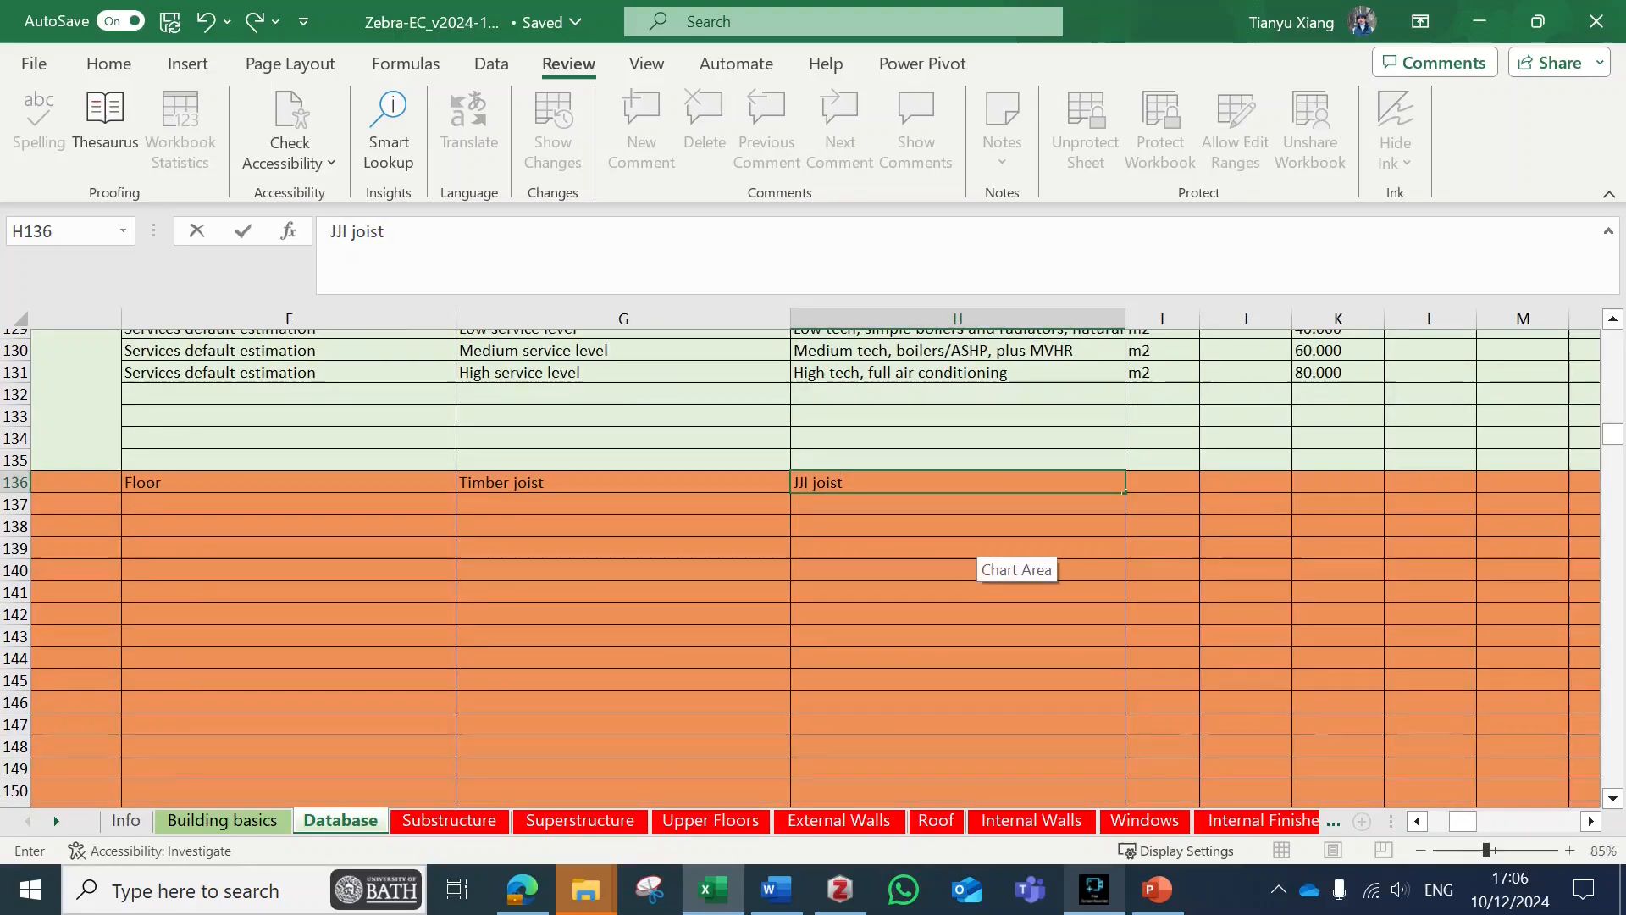
{"action": "key", "text": "Tab"}
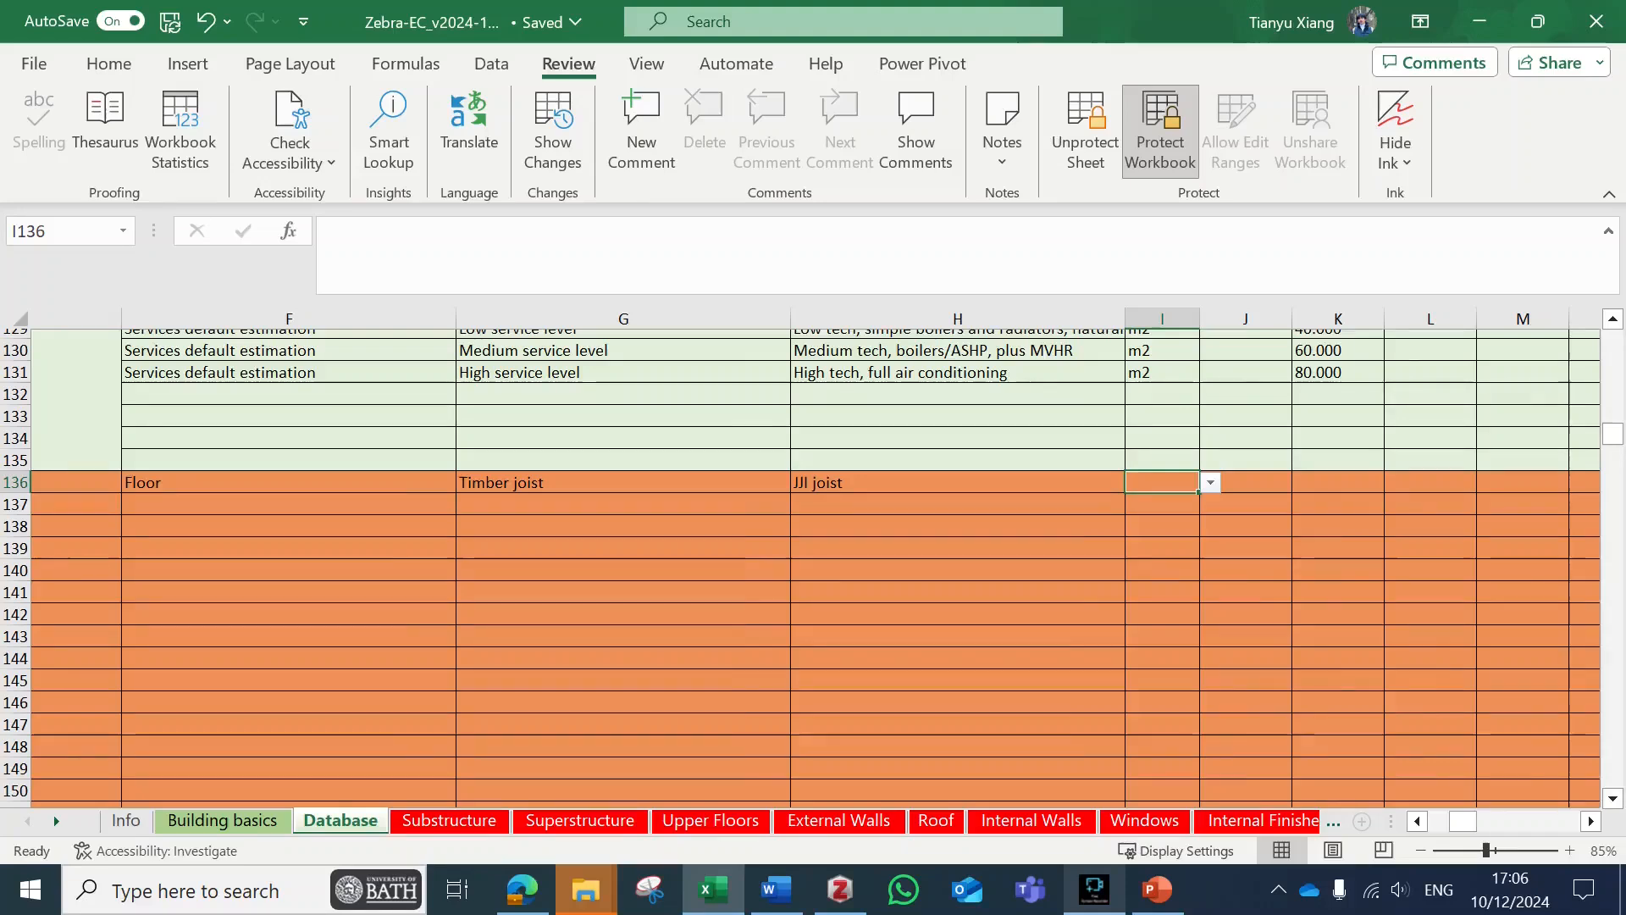
Set the unit of the JJI joist entry in cell I136 to m.
{"action": "scroll", "coordinate": [813, 568], "scroll_direction": "right", "scroll_amount": 1}
{"action": "scroll", "coordinate": [814, 569], "scroll_direction": "up", "scroll_amount": 1}
{"action": "scroll", "coordinate": [814, 559], "scroll_direction": "right", "scroll_amount": 1}
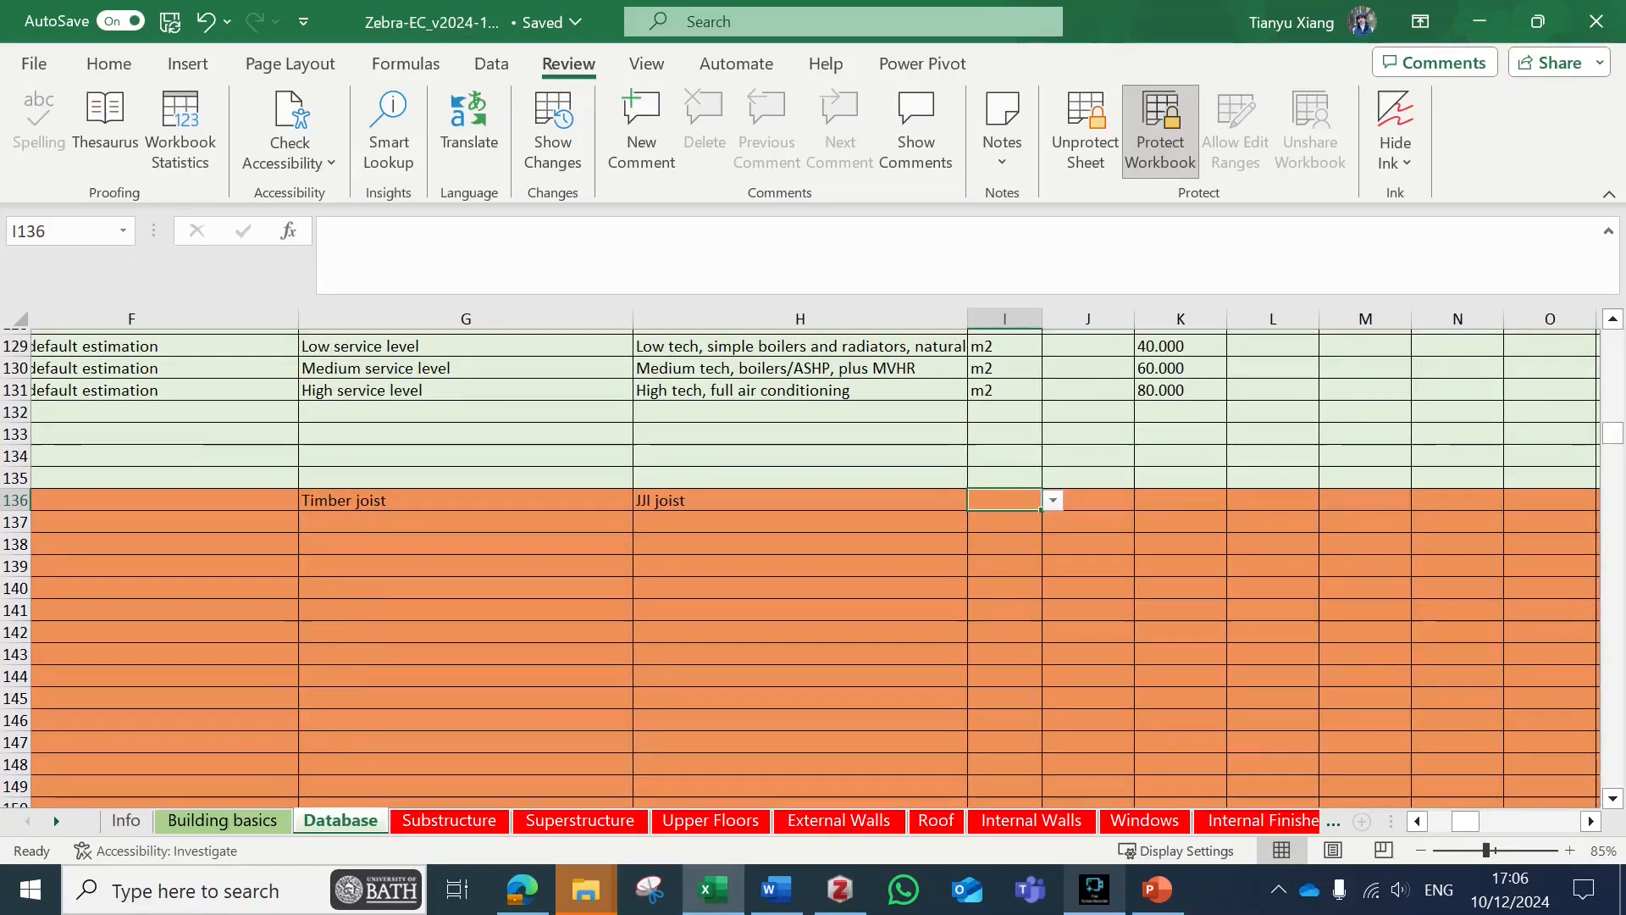
{"action": "key", "text": "alt+Down"}
{"action": "key", "text": "Down"}
{"action": "key", "text": "Down"}
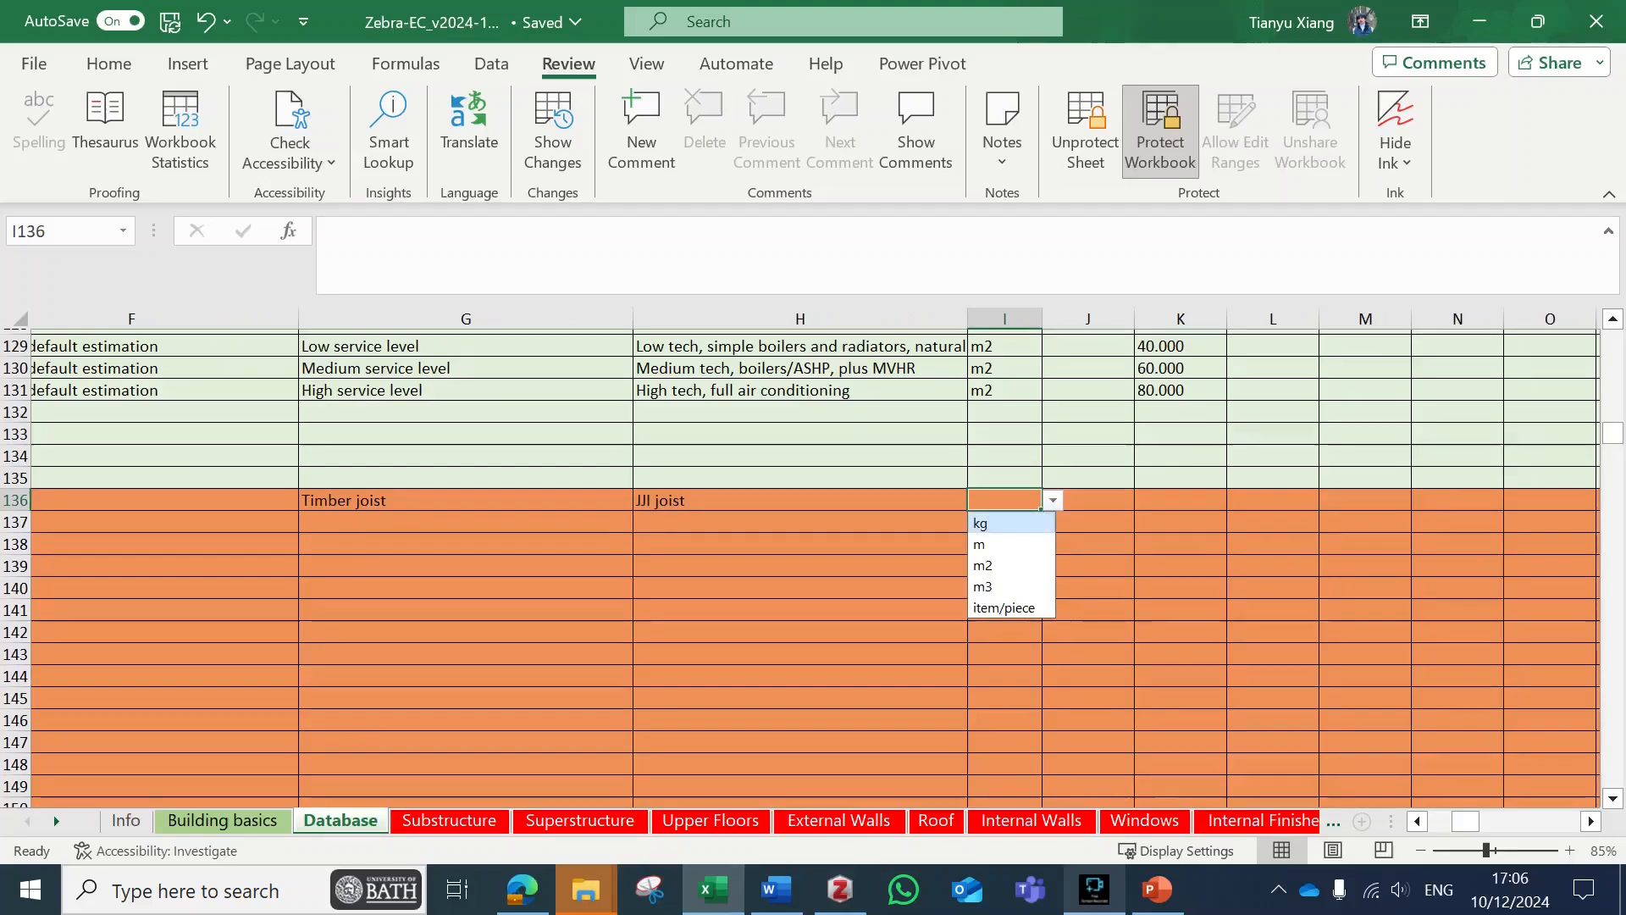
{"action": "key", "text": "Return"}
Enter 3.635 in cell J136 and 3.346 in cell K136 of the JJI joist row.
{"action": "left_click", "coordinate": [1090, 500]}
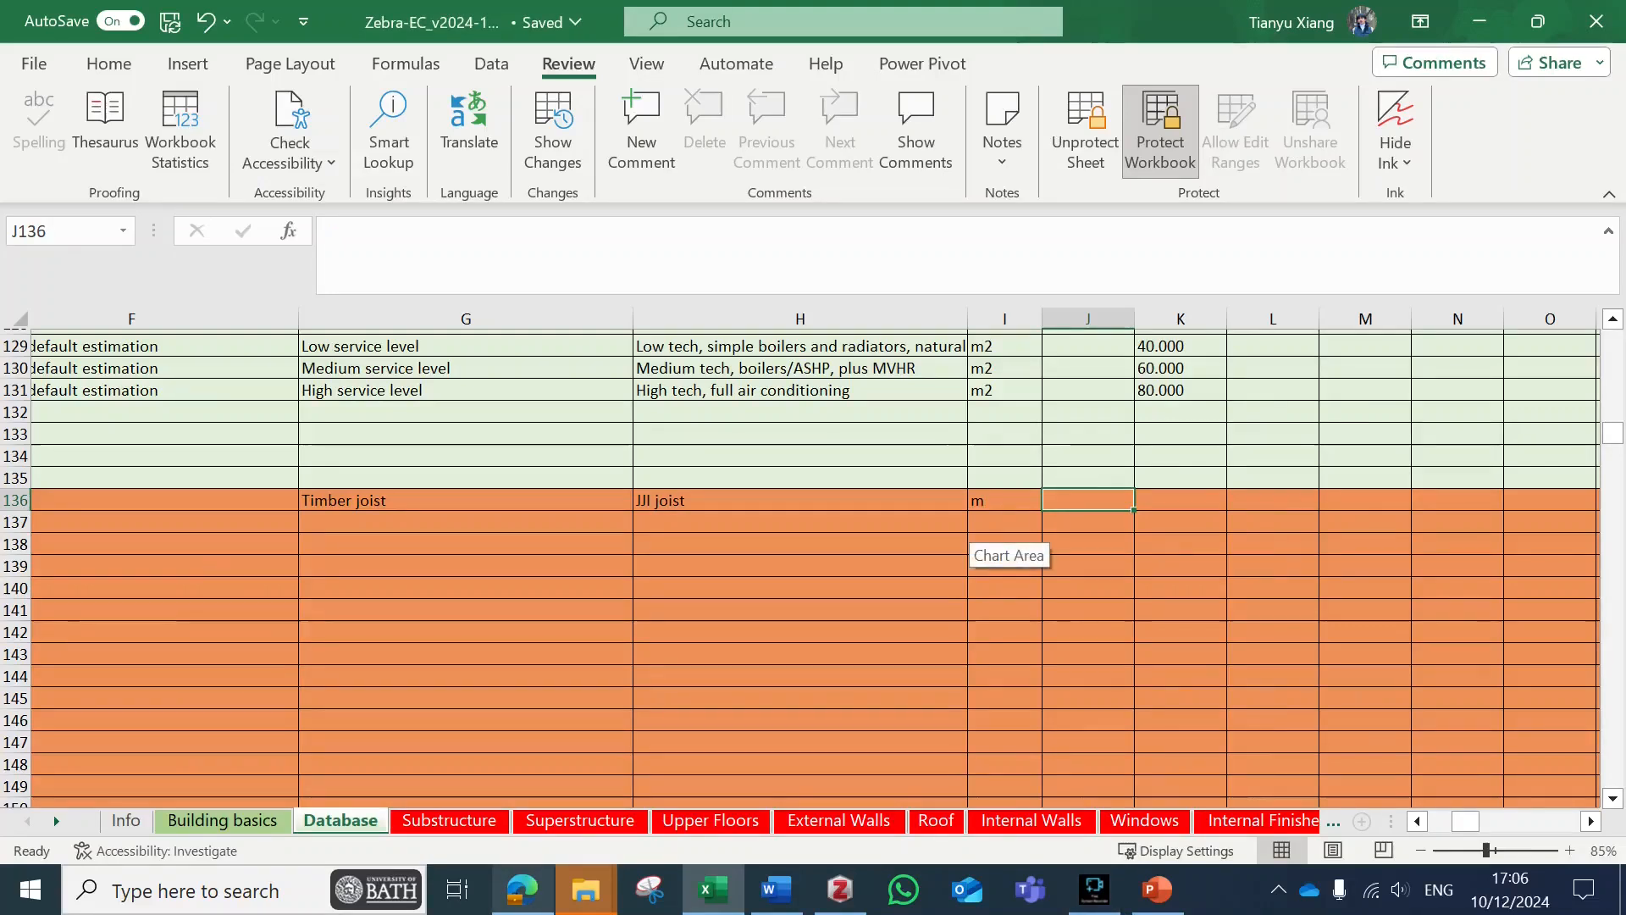
{"action": "type", "text": "3."}
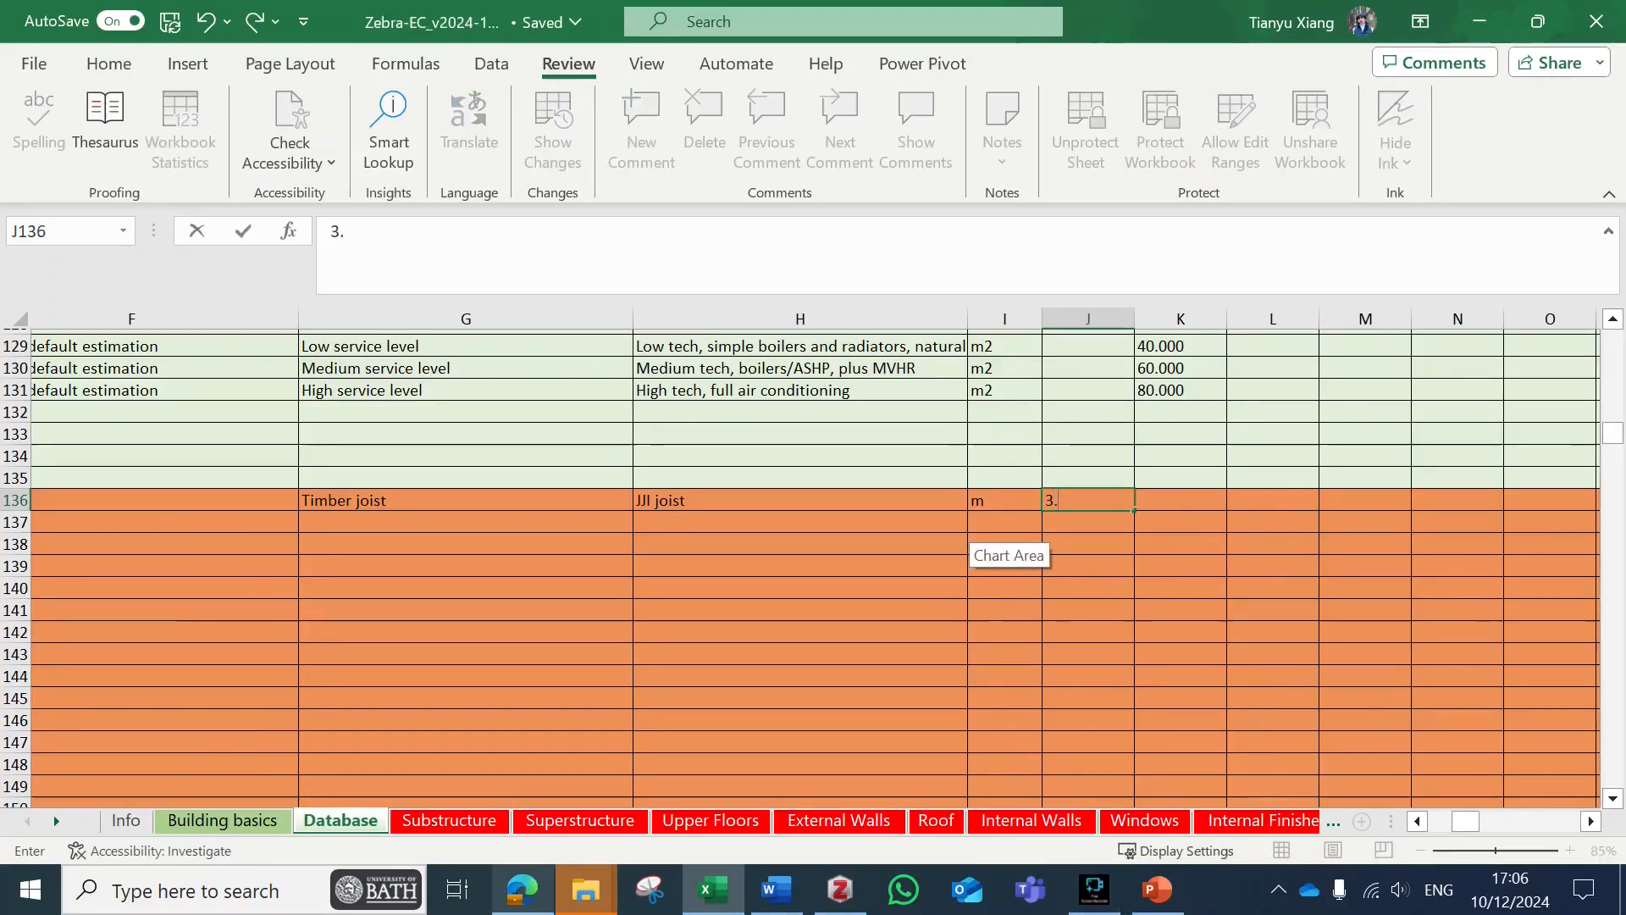
{"action": "type", "text": "635"}
{"action": "key", "text": "Tab"}
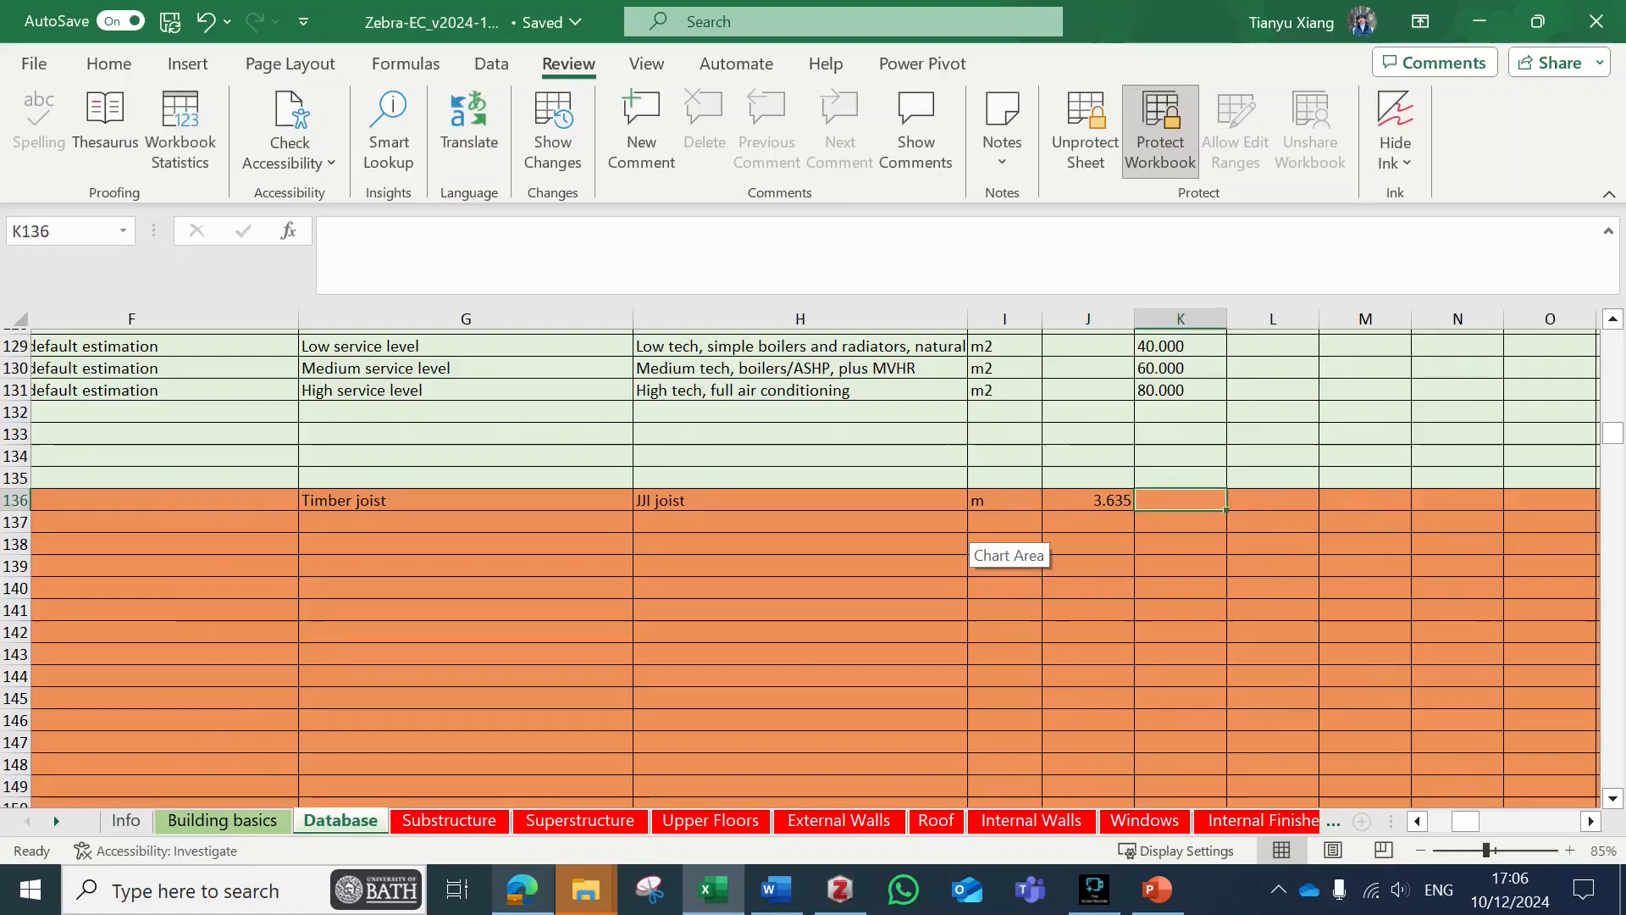
{"action": "scroll", "coordinate": [974, 543], "scroll_direction": "up", "scroll_amount": 2}
{"action": "scroll", "coordinate": [975, 543], "scroll_direction": "up", "scroll_amount": 1}
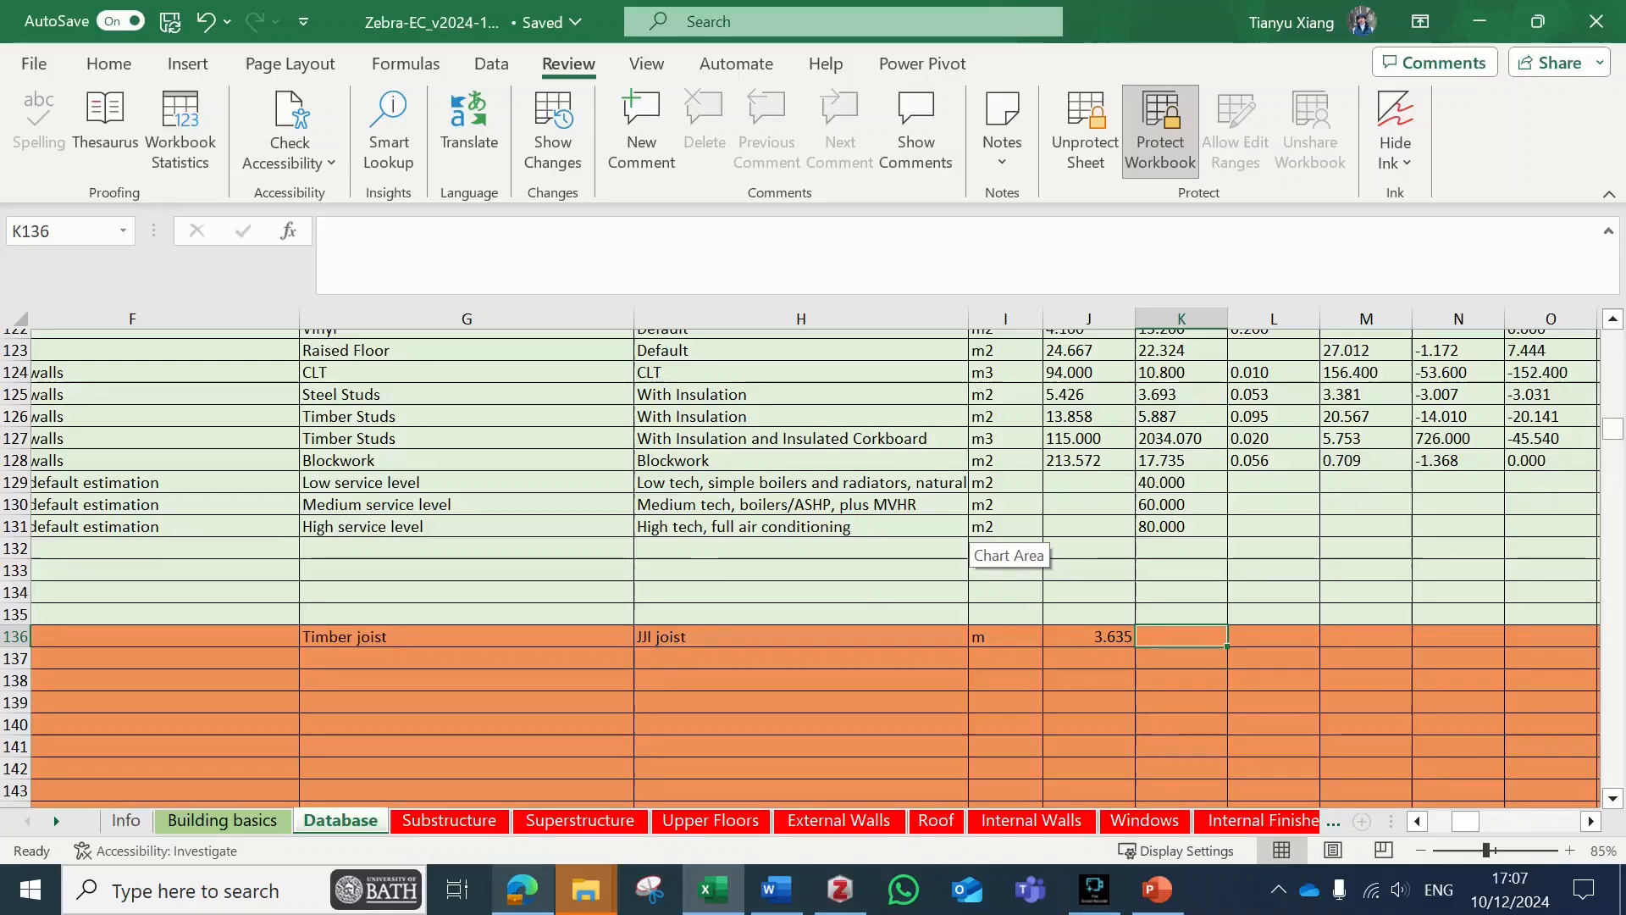
{"action": "type", "text": "3.346"}
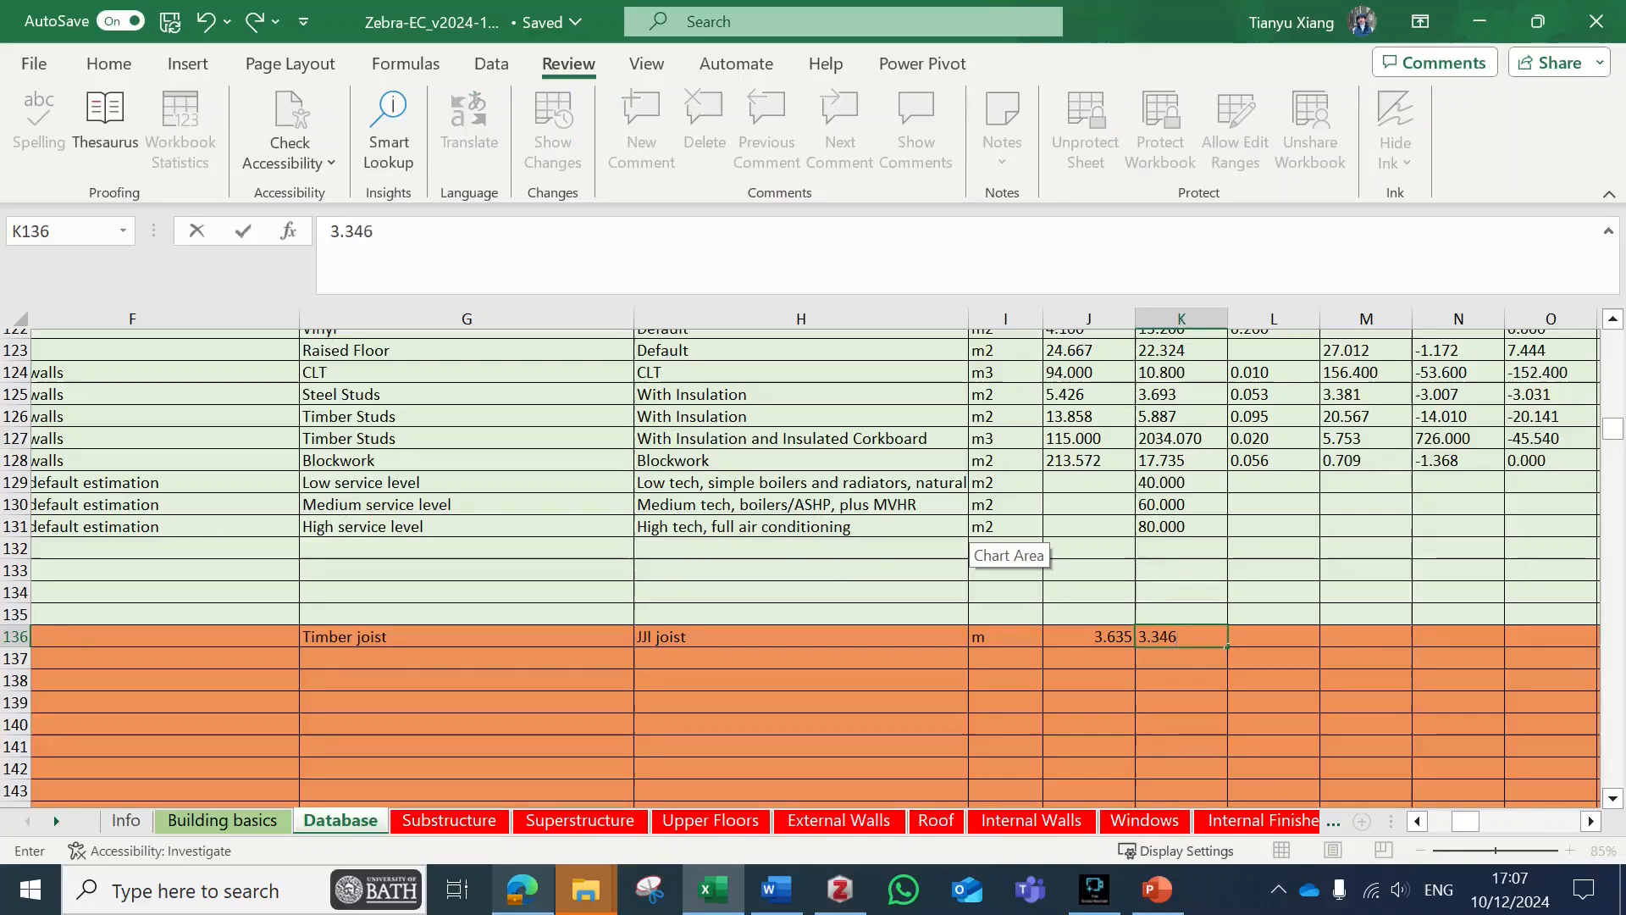
{"action": "key", "text": "Tab"}
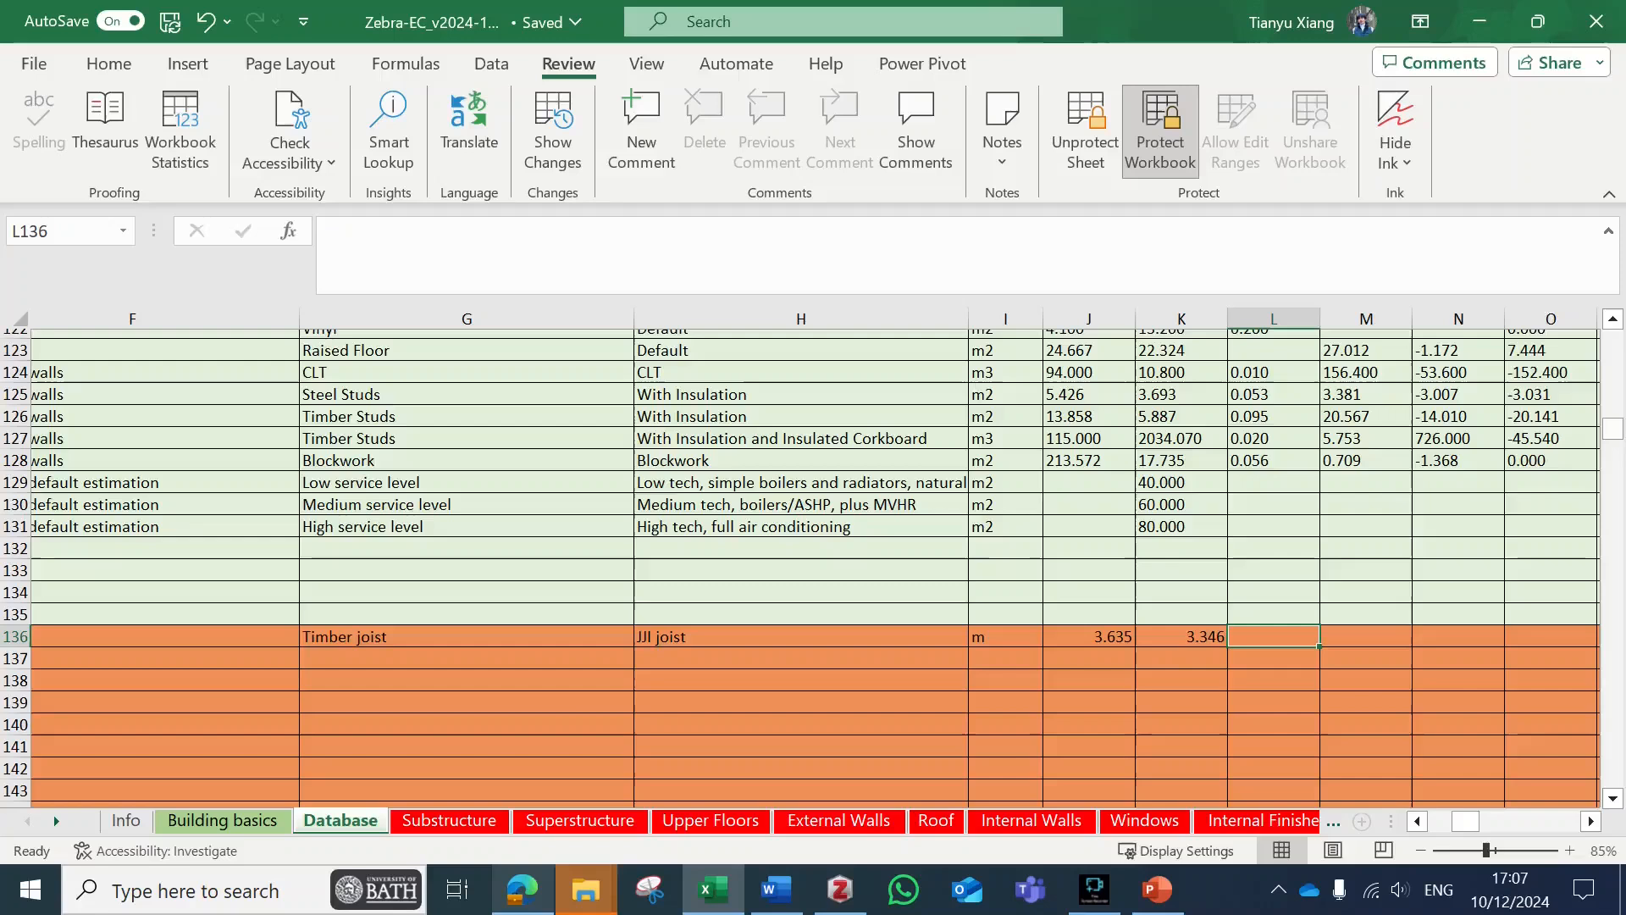
Enter 0.124 in cell L136 and 13.3 in cell M136 of the JJI joist row.
{"action": "type", "text": "0"}
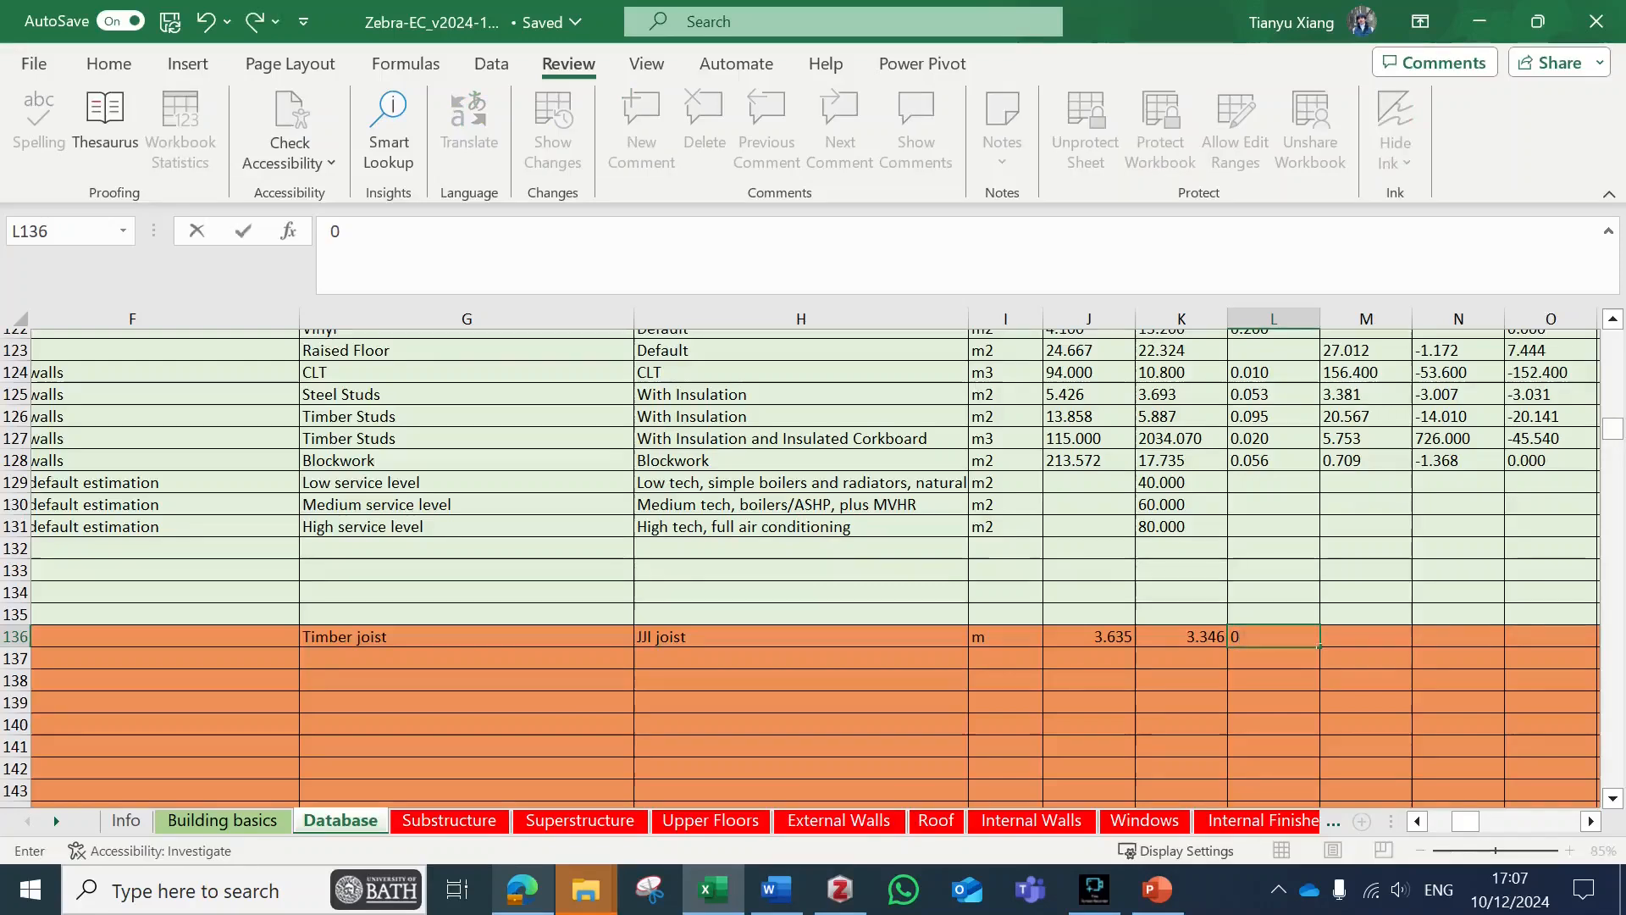
{"action": "type", "text": ".124"}
{"action": "key", "text": "Tab"}
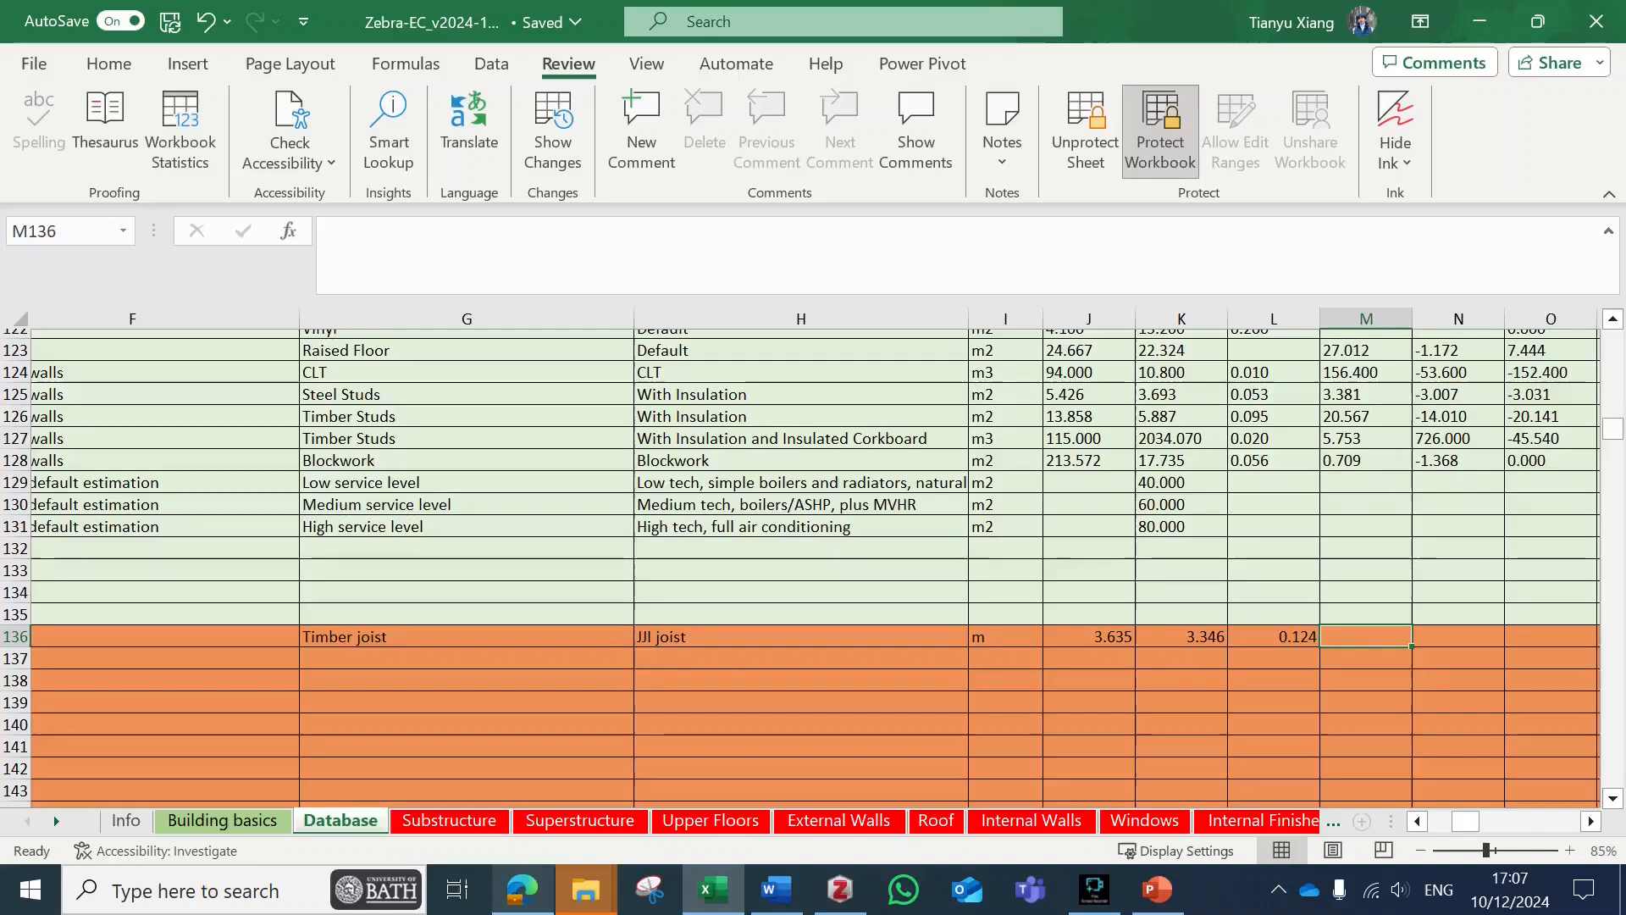
{"action": "type", "text": "13"}
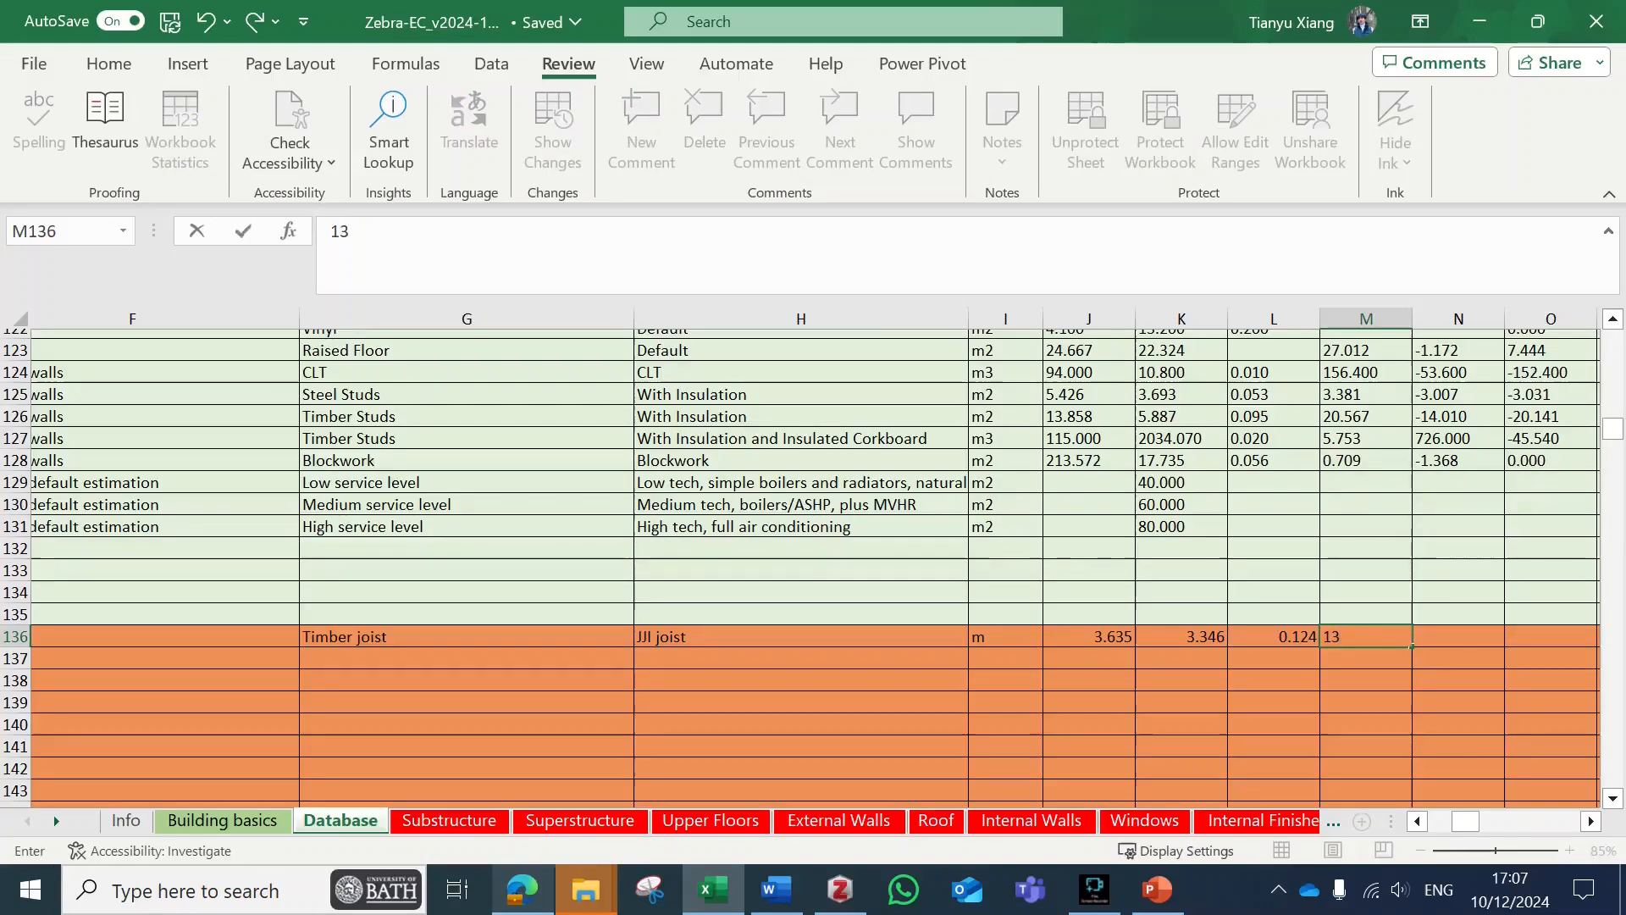
{"action": "type", "text": ".3"}
{"action": "key", "text": "Tab"}
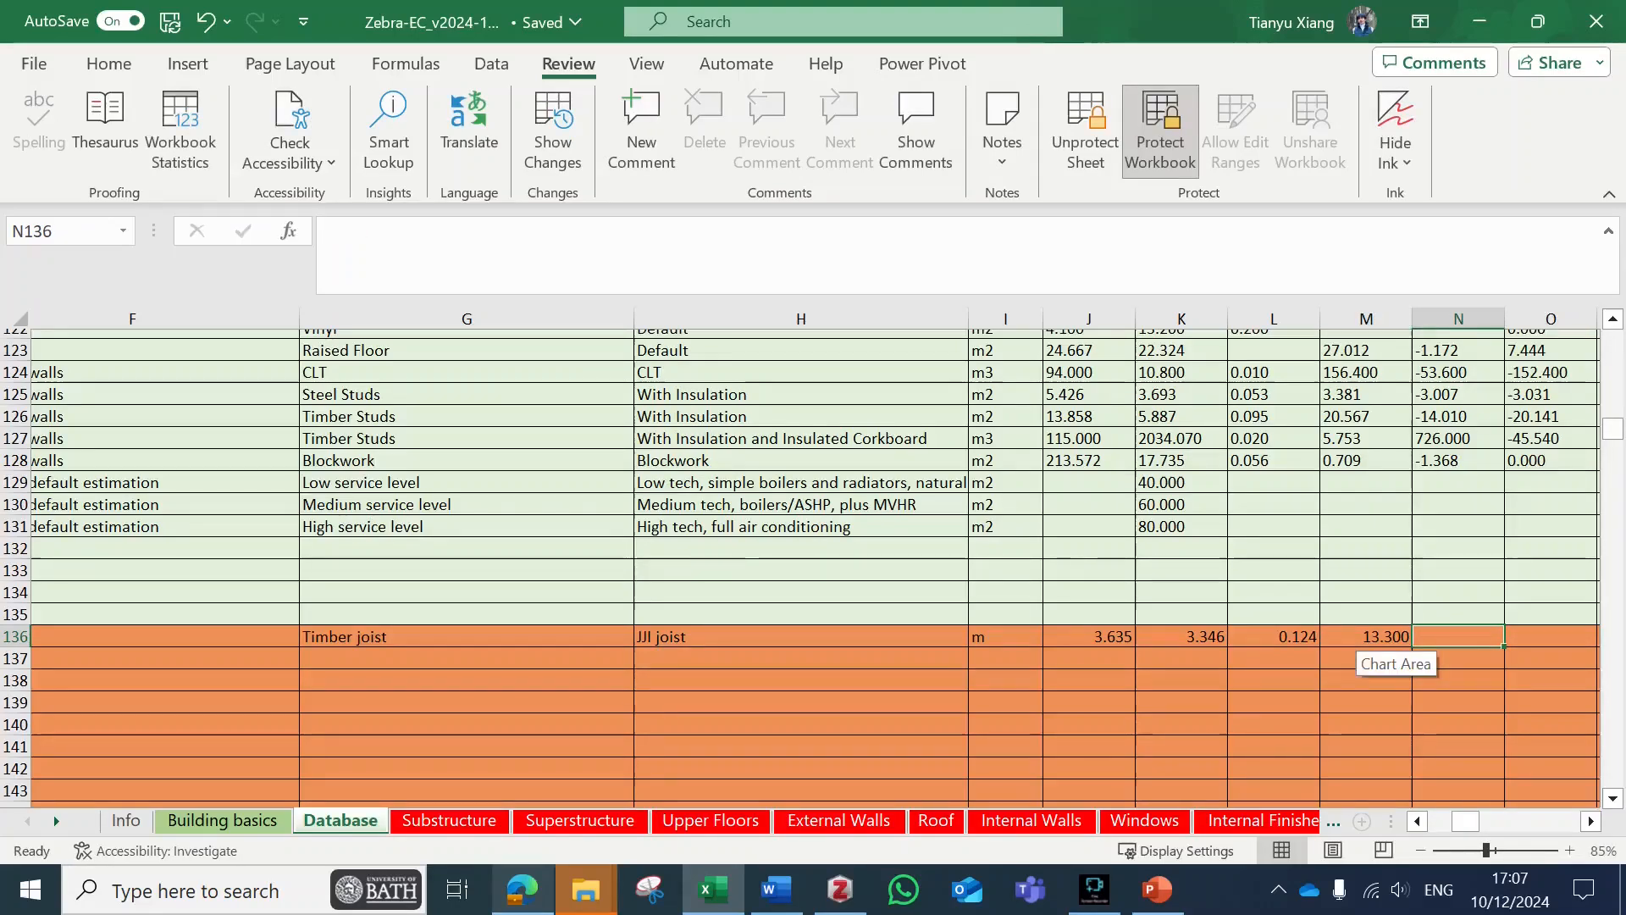
Enter -3.690 in cell N136 and -13.200 in cell O136 of the JJI joist row.
{"action": "scroll", "coordinate": [1356, 648], "scroll_direction": "right", "scroll_amount": 3}
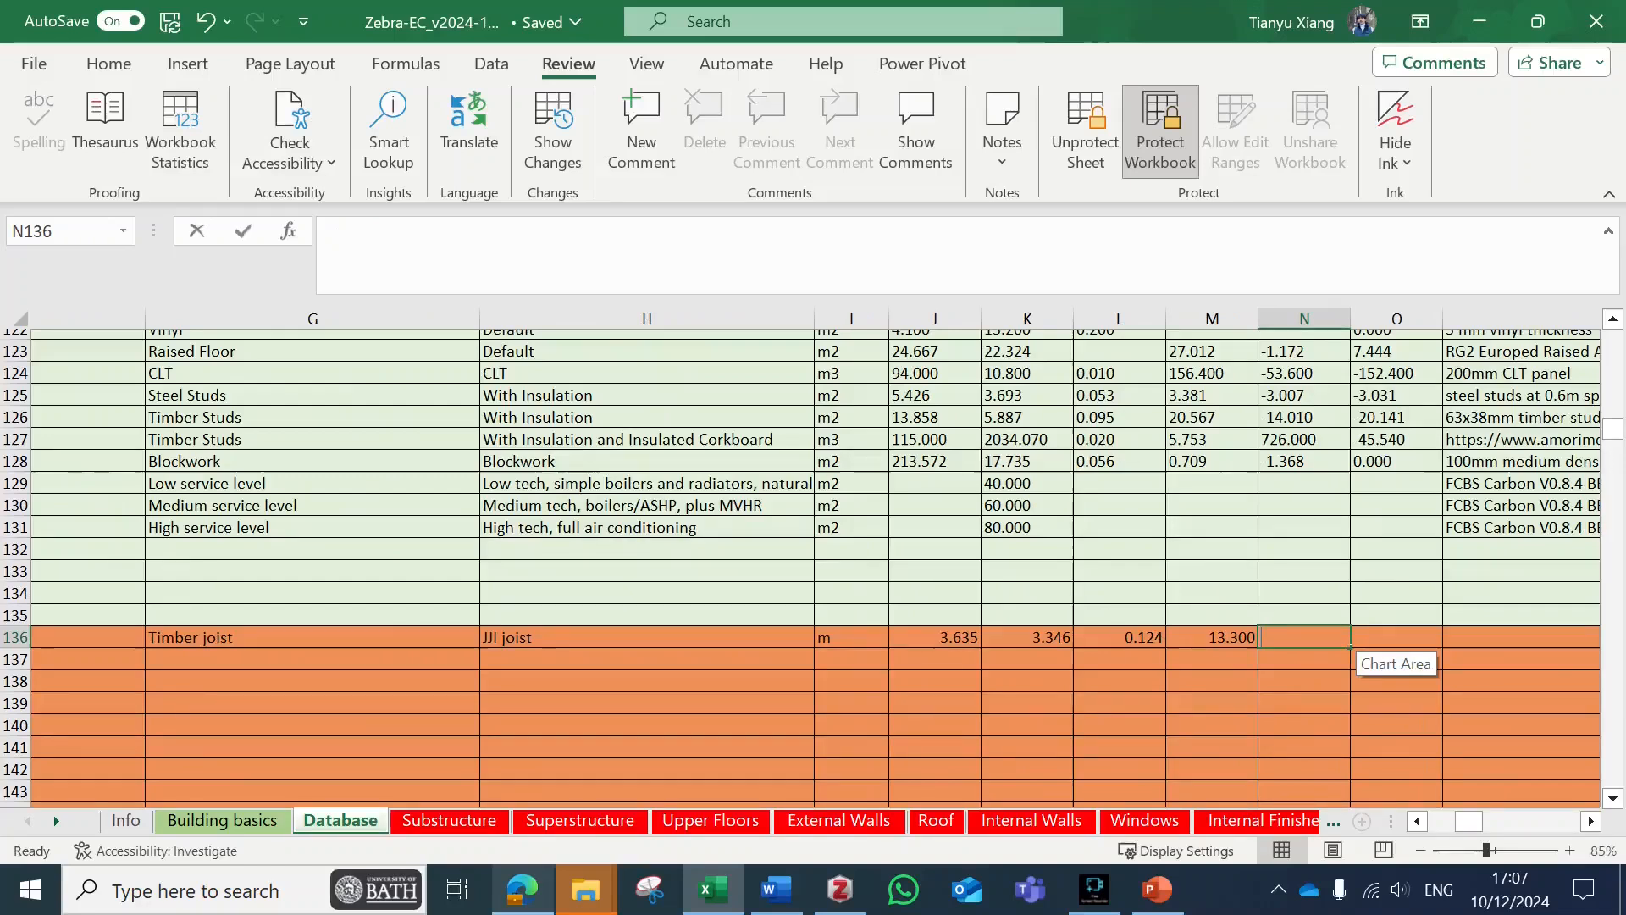
{"action": "type", "text": "-"}
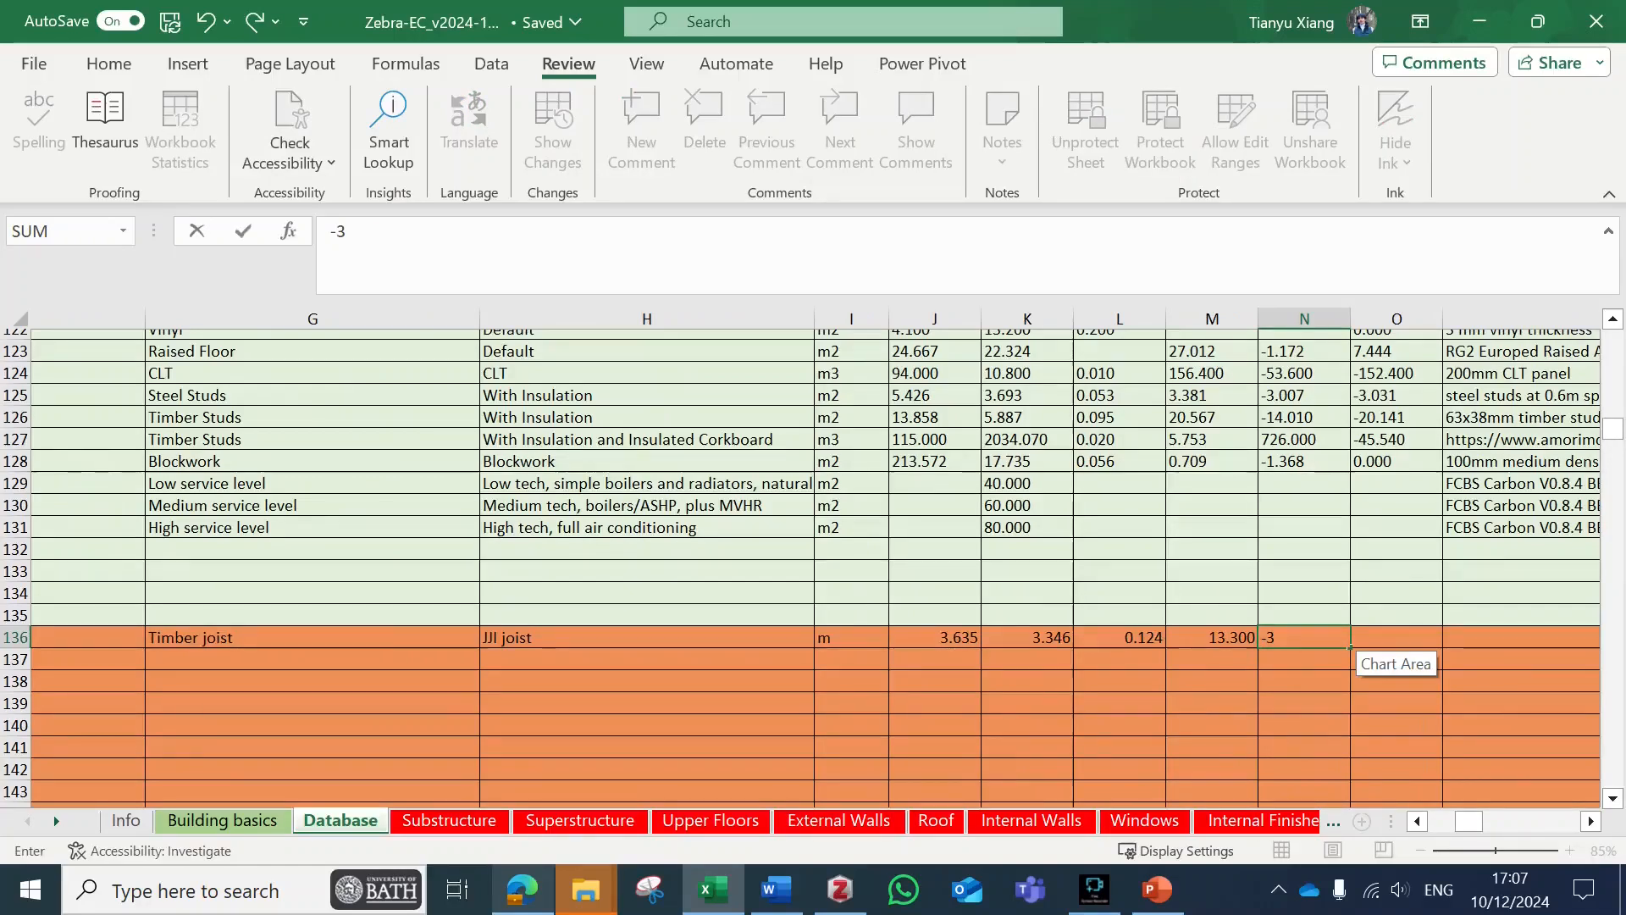
{"action": "type", "text": "3.690"}
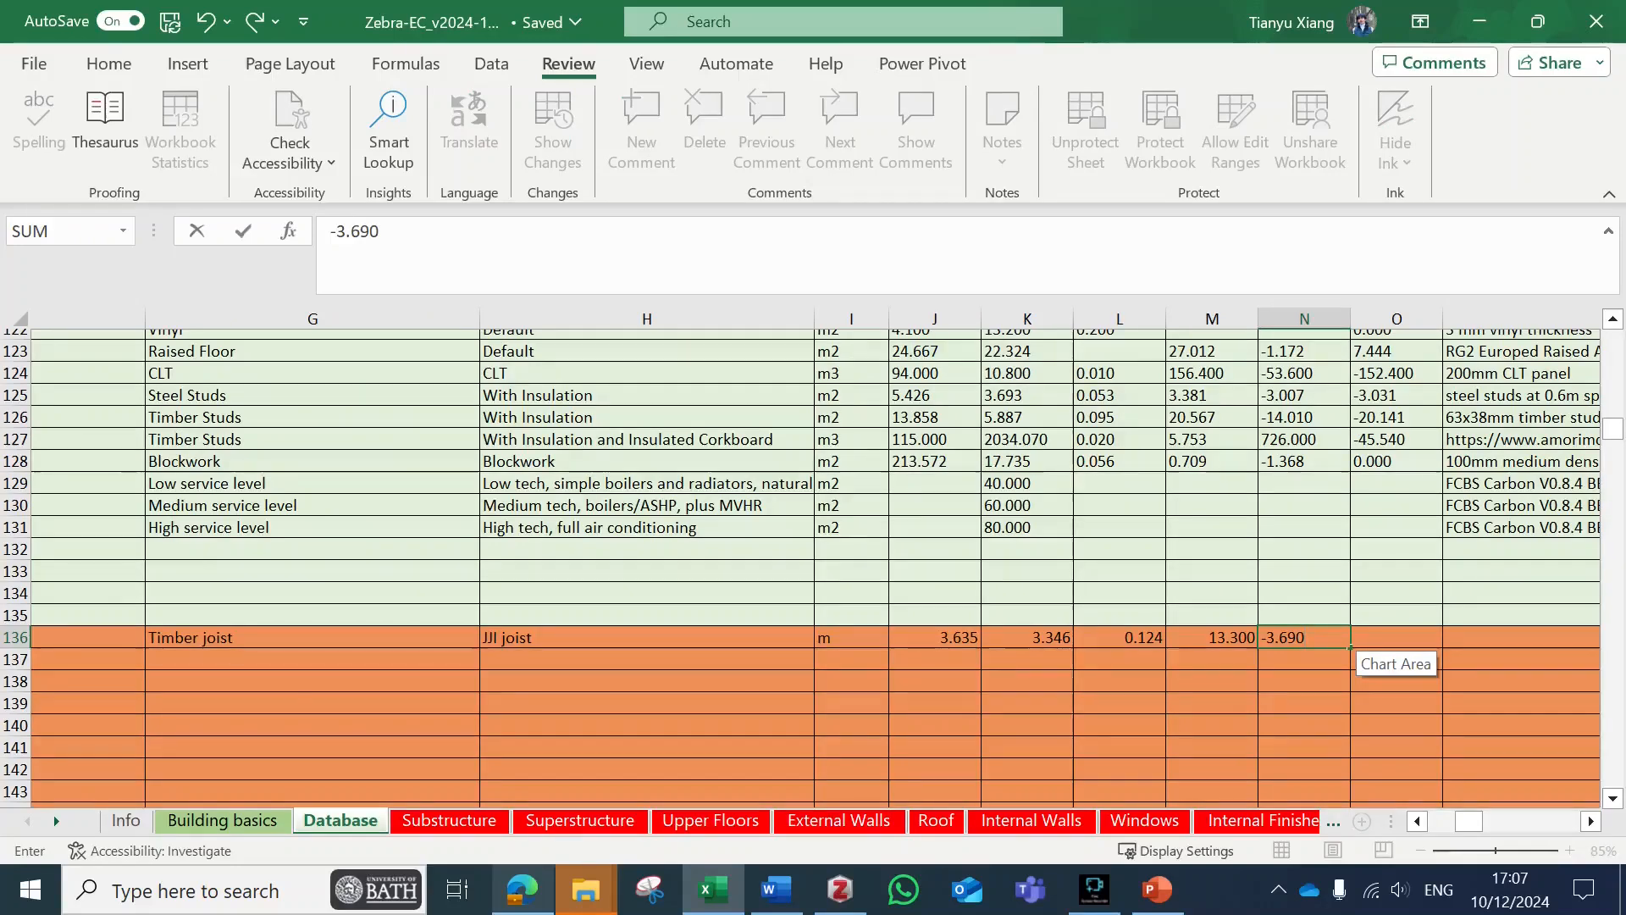
{"action": "key", "text": "Tab"}
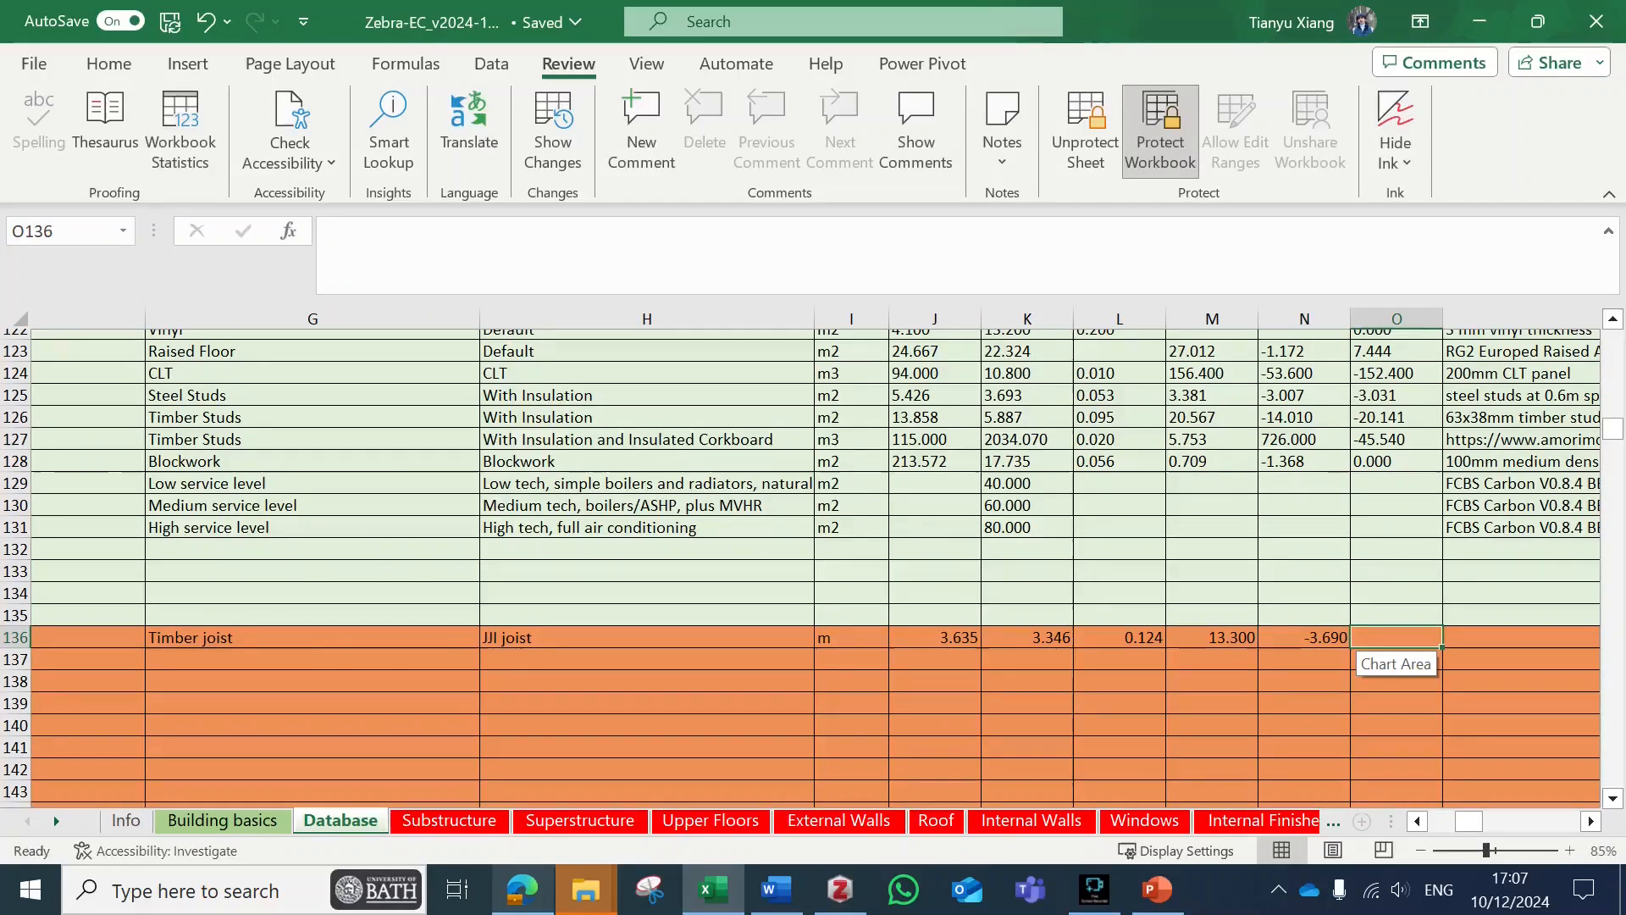
{"action": "type", "text": "-13"}
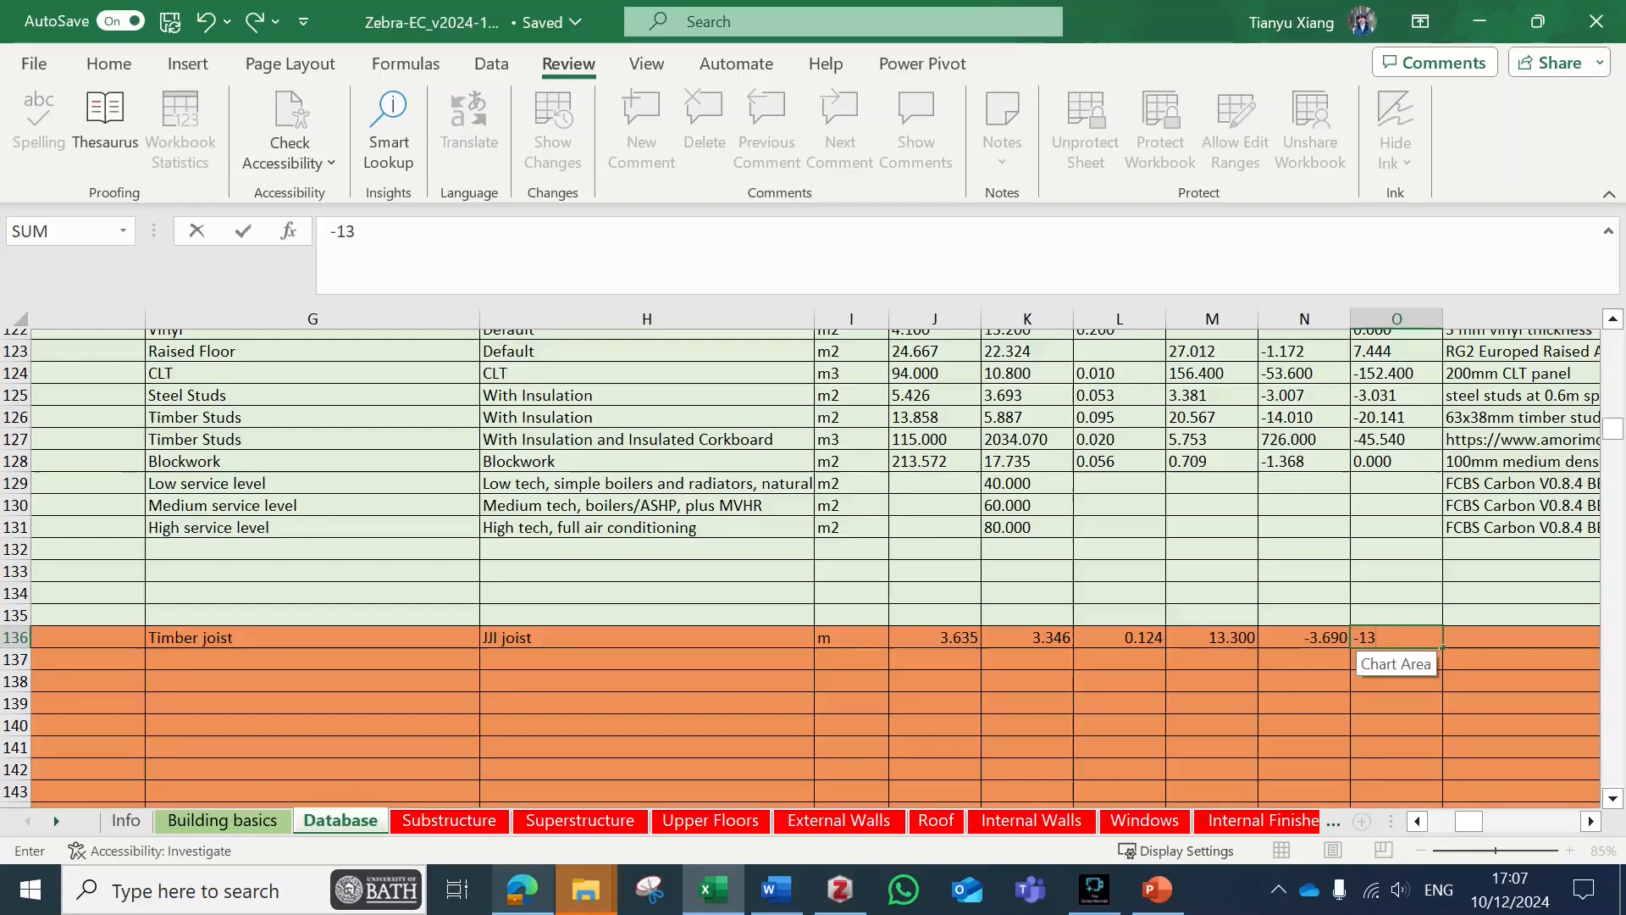
{"action": "type", "text": ".200"}
{"action": "key", "text": "Return"}
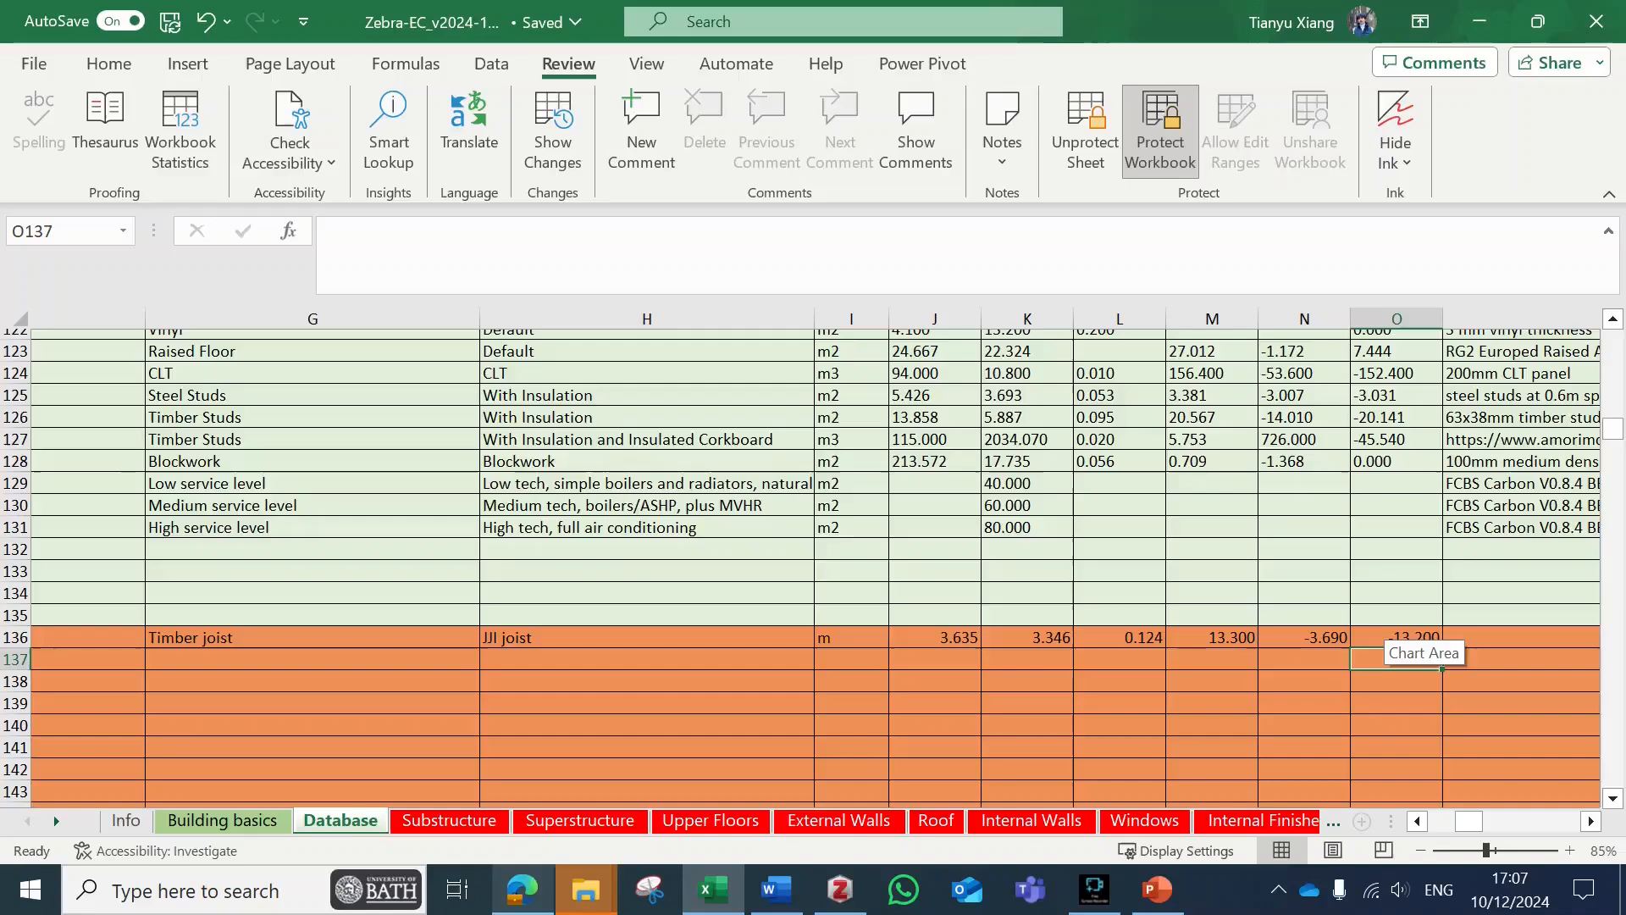
Copy the web address of the JJI Joist EPD from the Edge browser and paste it into cell P136 of the Excel Database sheet.
{"action": "left_click", "coordinate": [933, 638]}
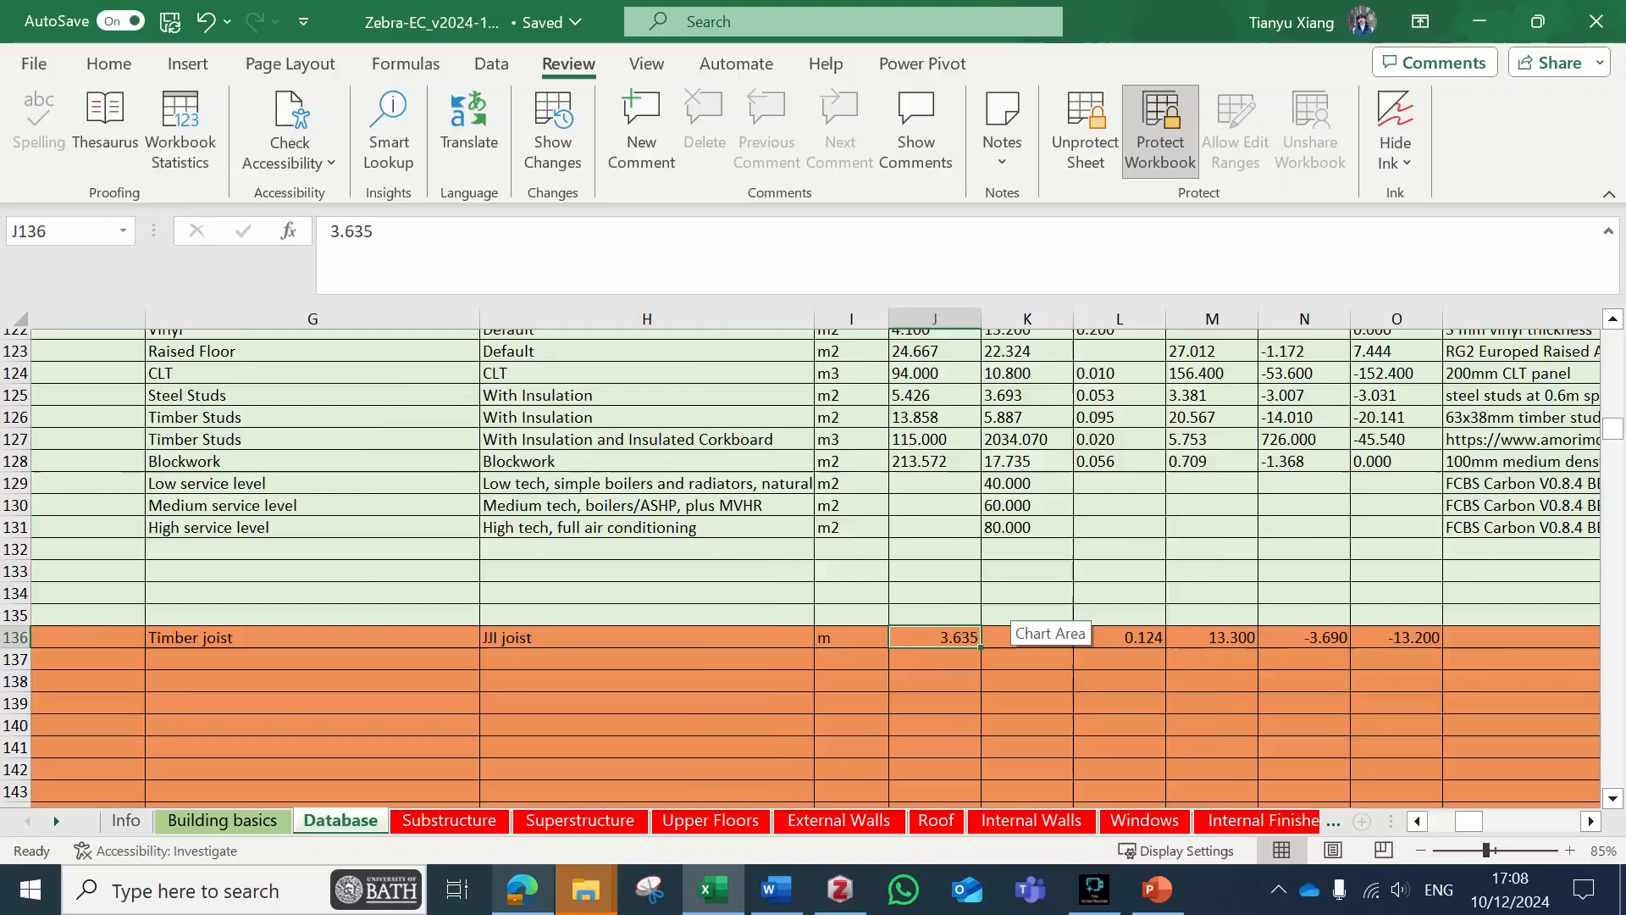
{"action": "scroll", "coordinate": [816, 558], "scroll_direction": "right", "scroll_amount": 3}
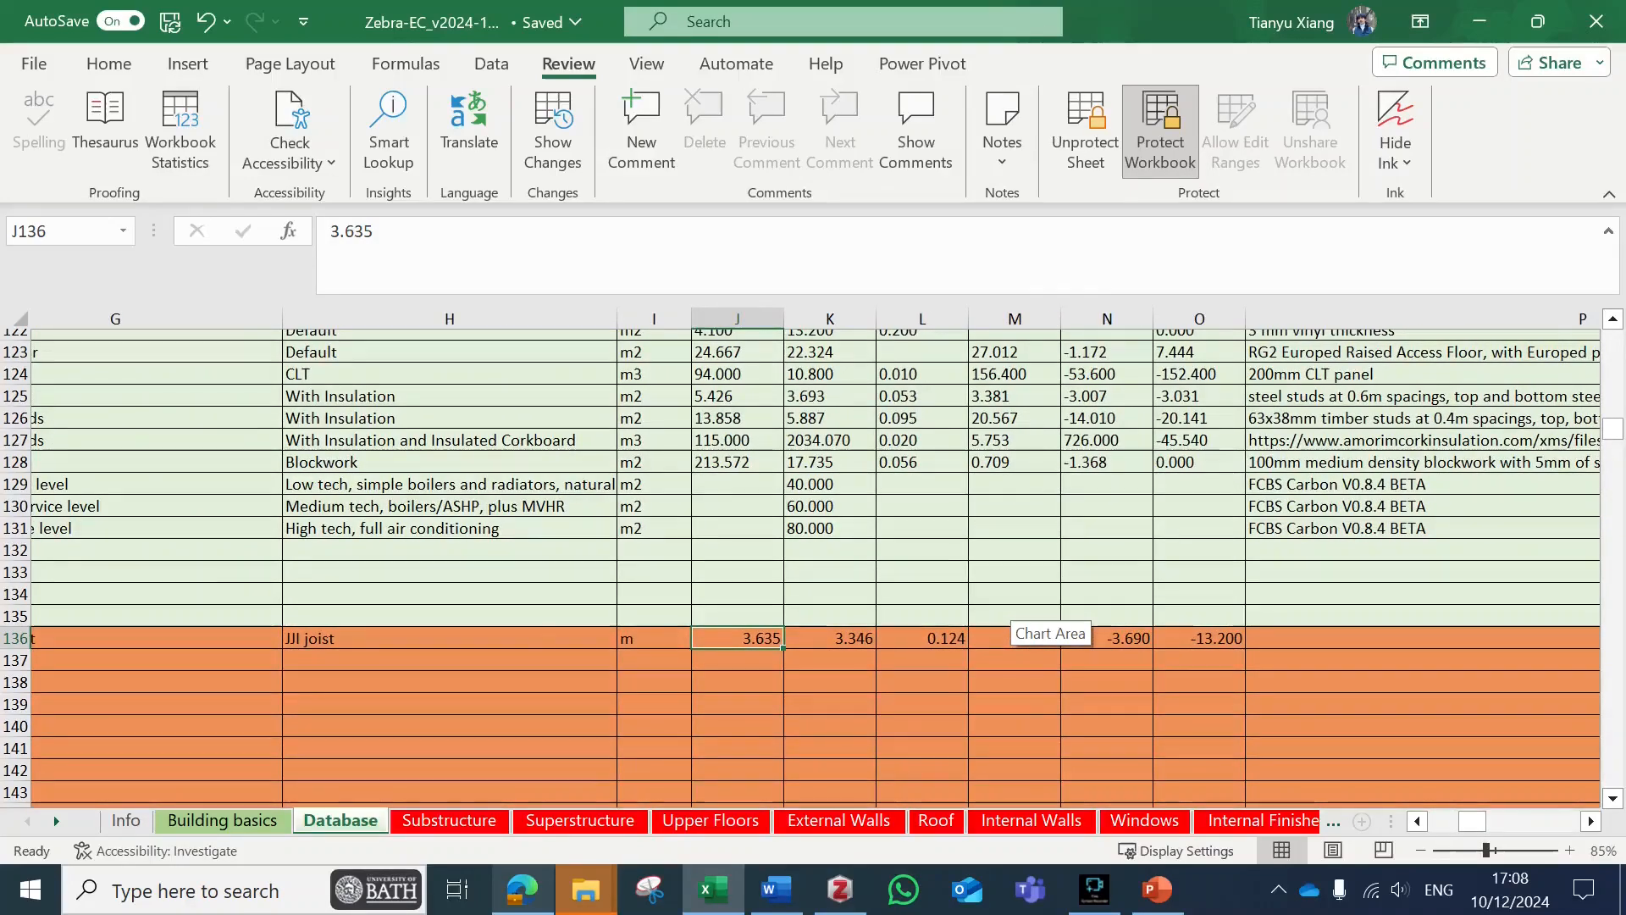
{"action": "scroll", "coordinate": [816, 557], "scroll_direction": "right", "scroll_amount": 1}
{"action": "left_click", "coordinate": [1098, 641]}
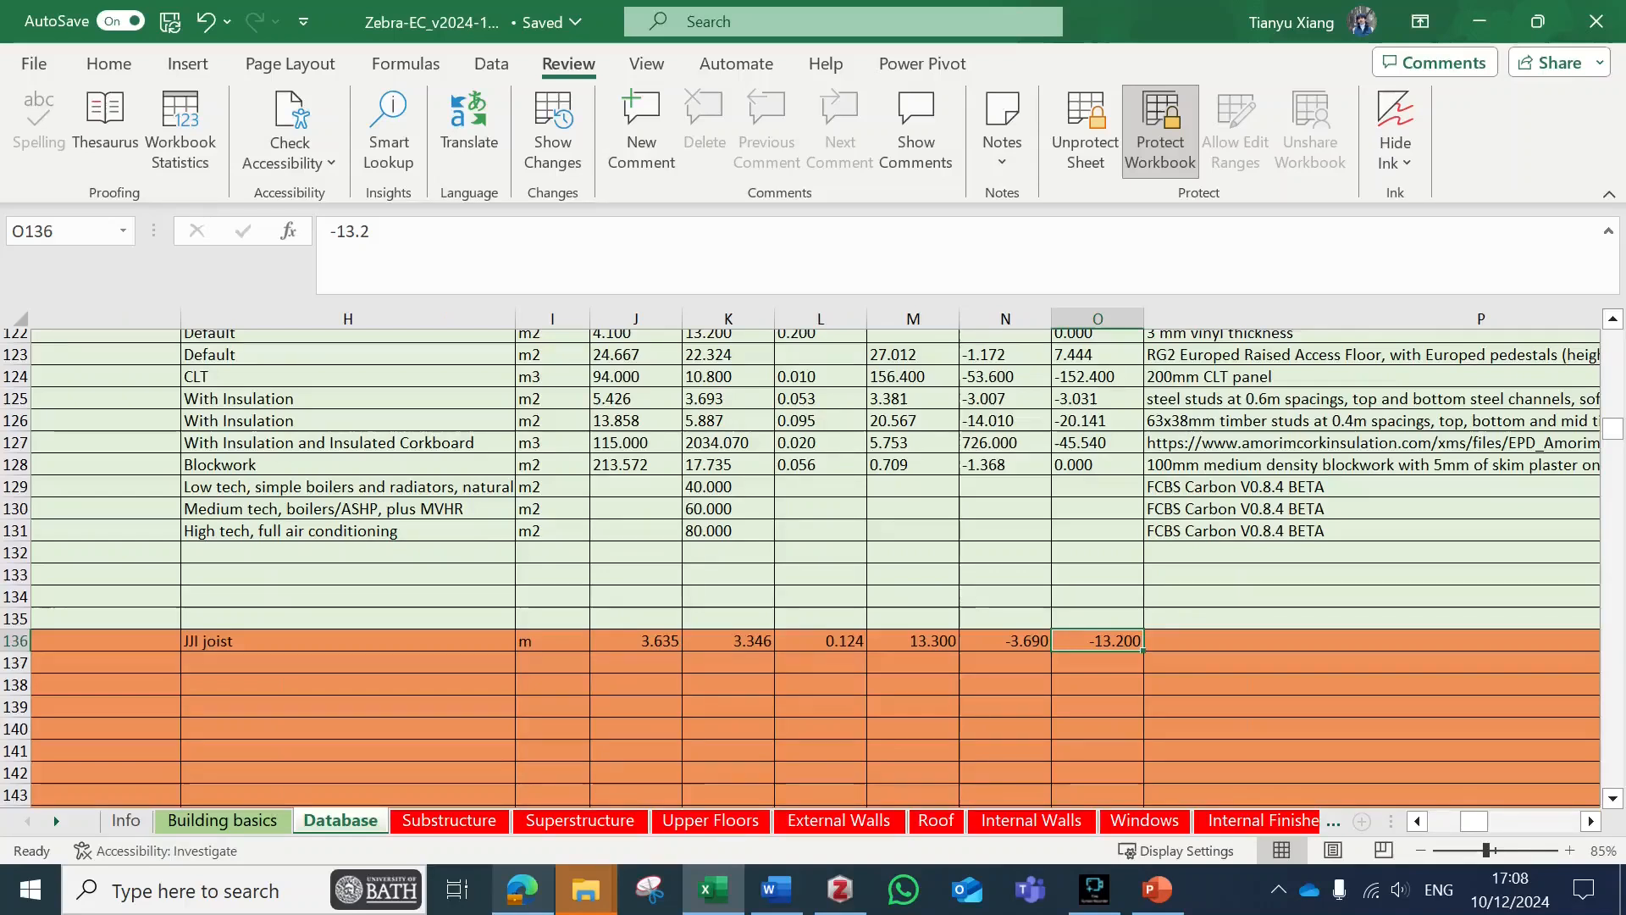
{"action": "scroll", "coordinate": [817, 568], "scroll_direction": "right", "scroll_amount": 1}
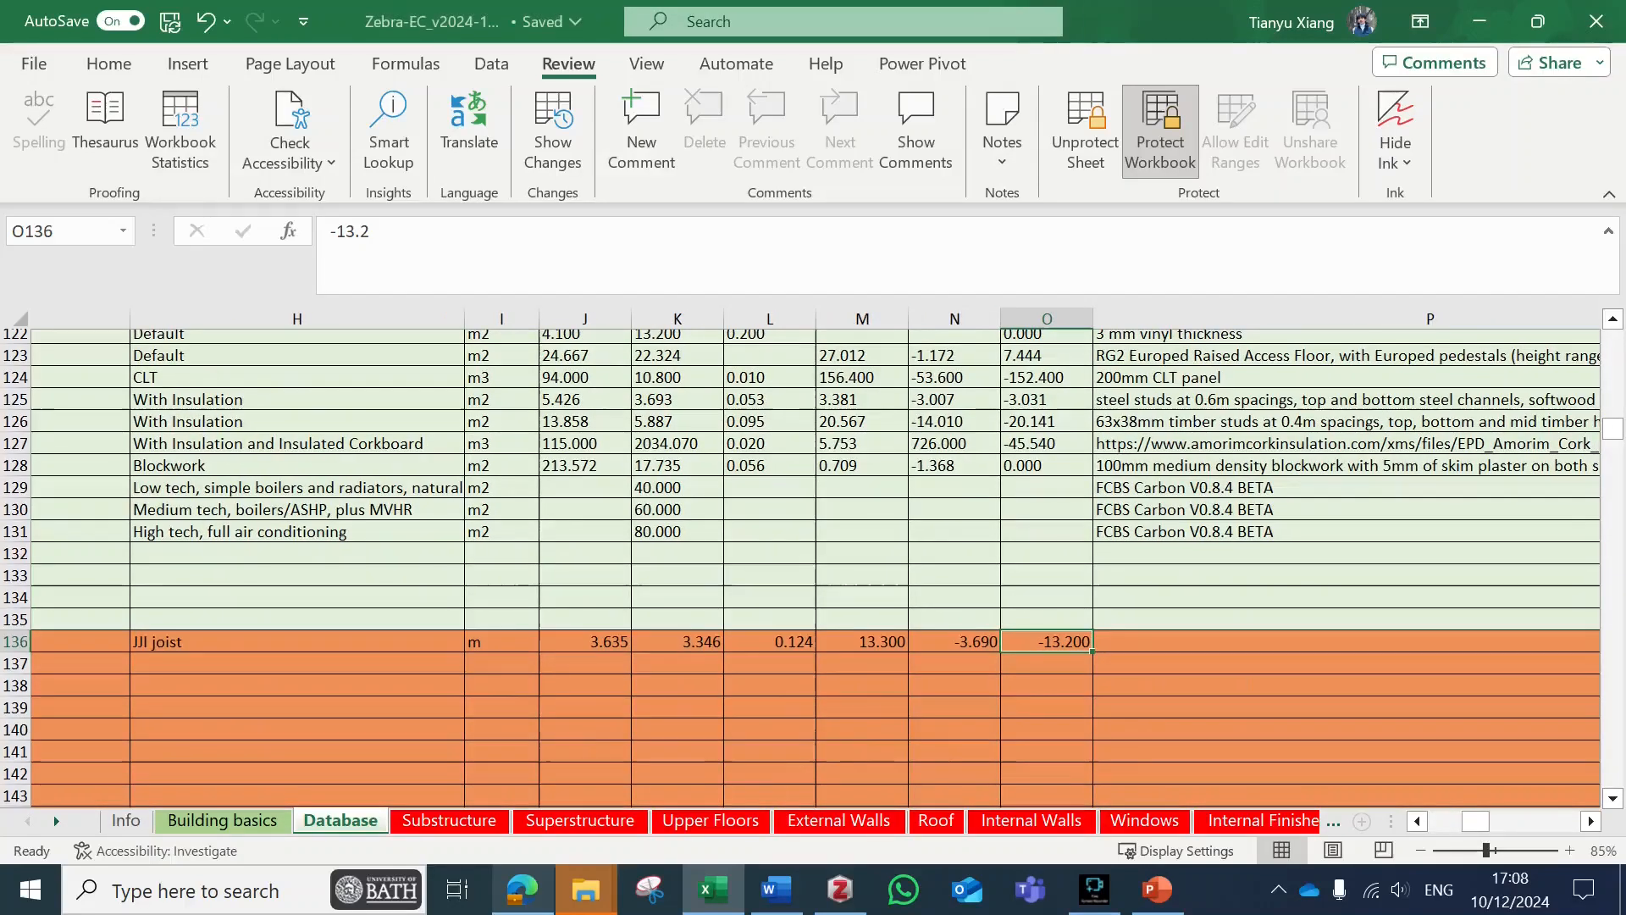
{"action": "left_click", "coordinate": [1347, 642]}
{"action": "scroll", "coordinate": [821, 557], "scroll_direction": "right", "scroll_amount": 2}
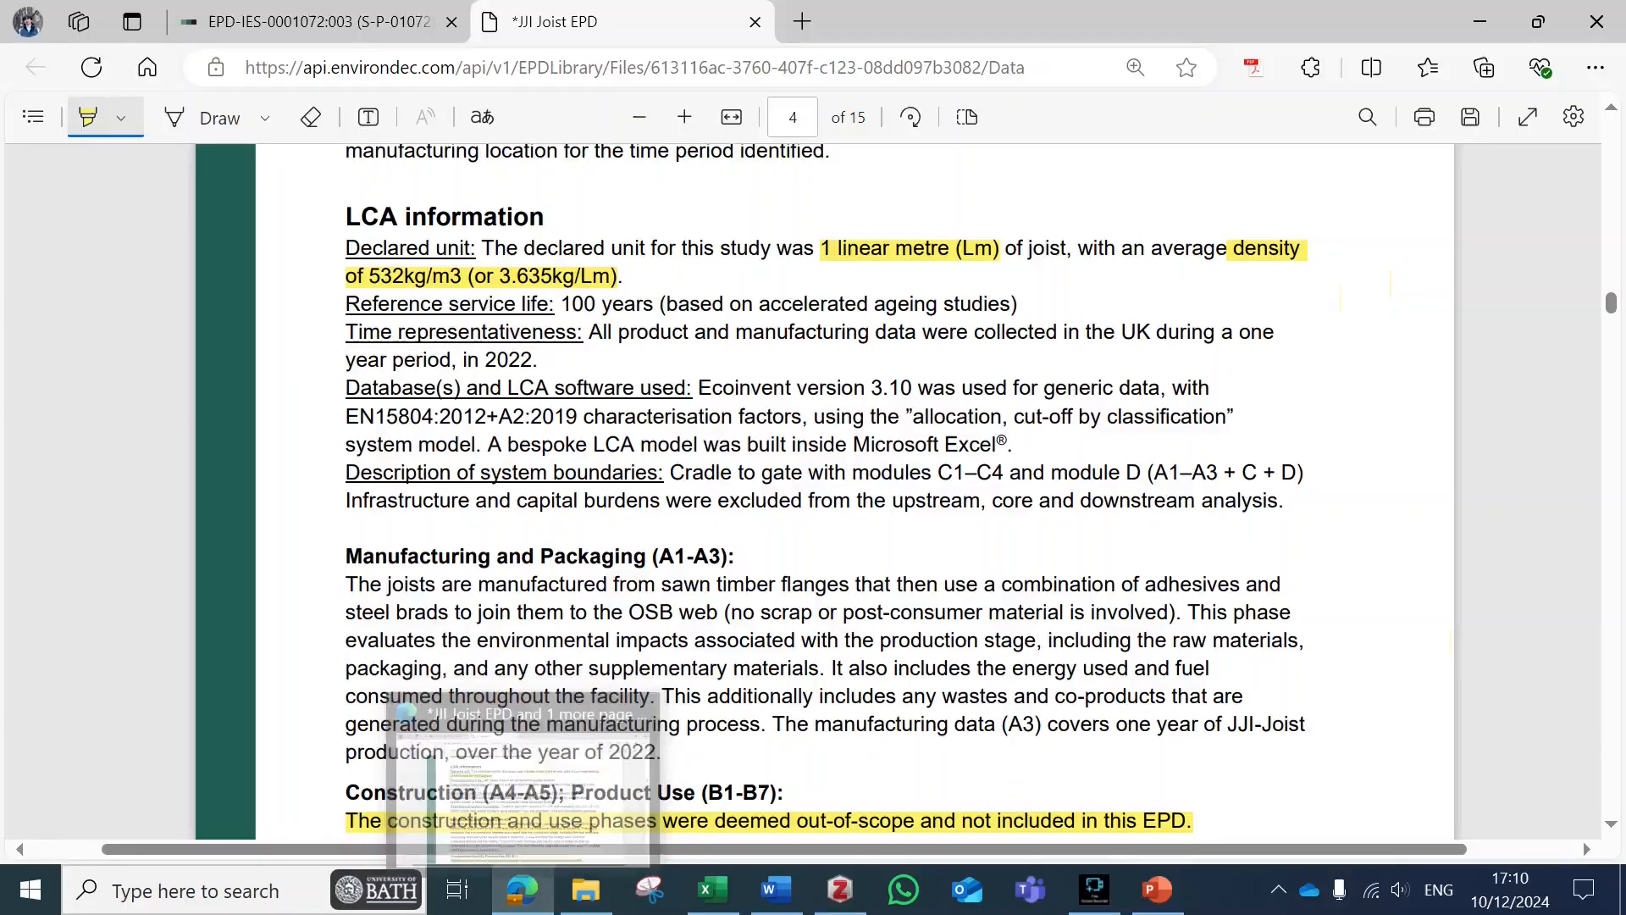
{"action": "left_click", "coordinate": [636, 68]}
{"action": "key", "text": "ctrl+c"}
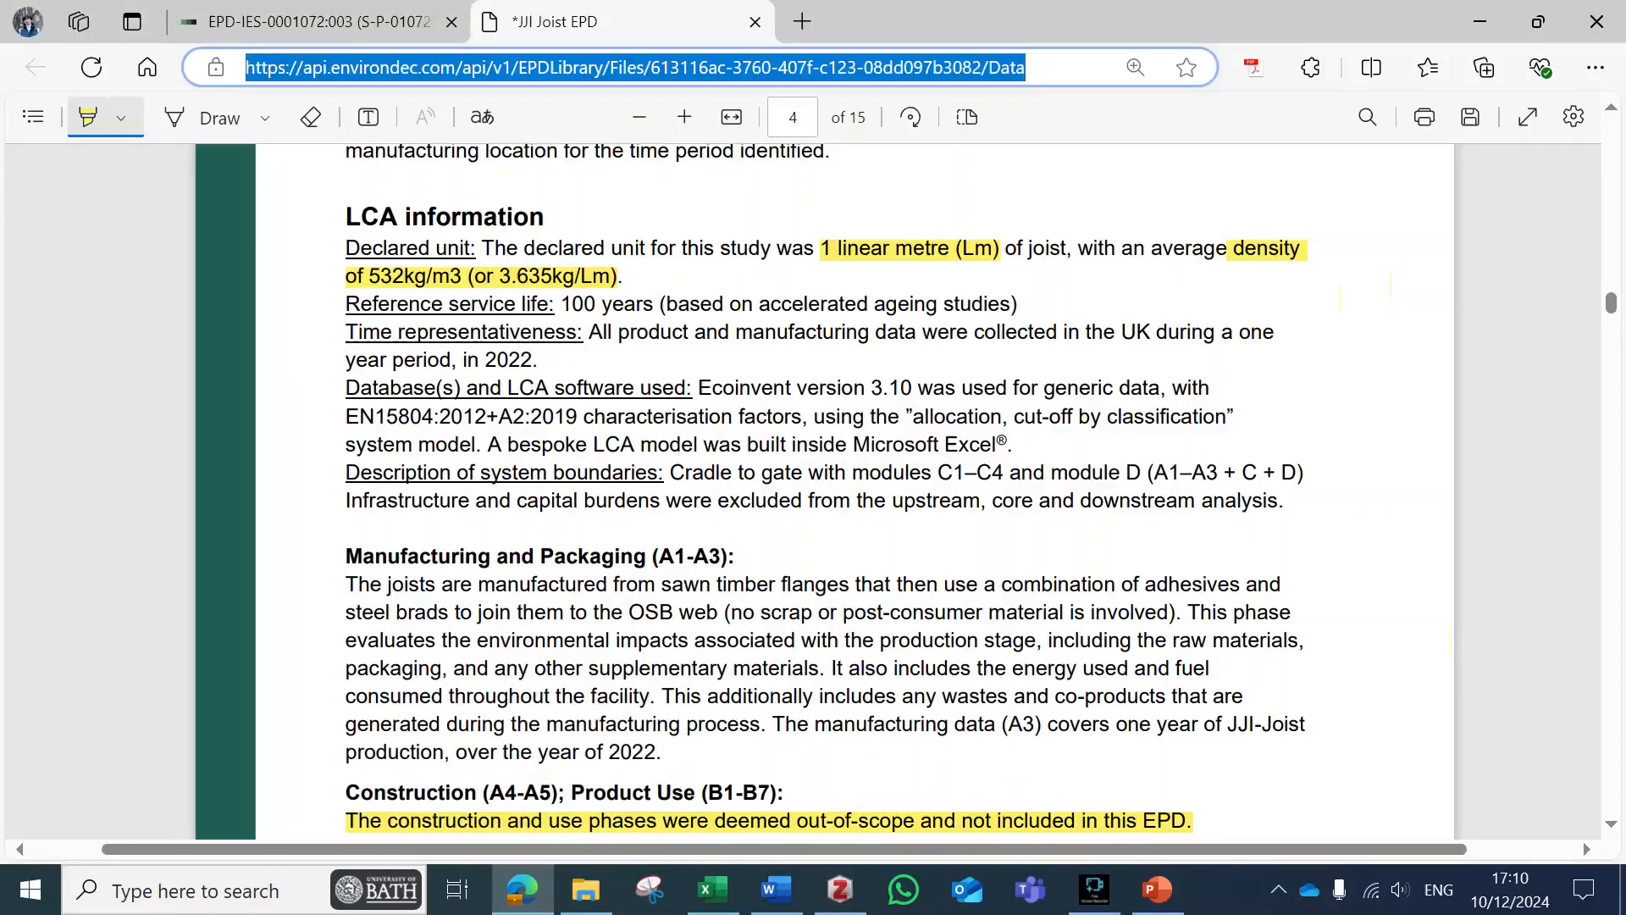
{"action": "key", "text": "alt+Tab"}
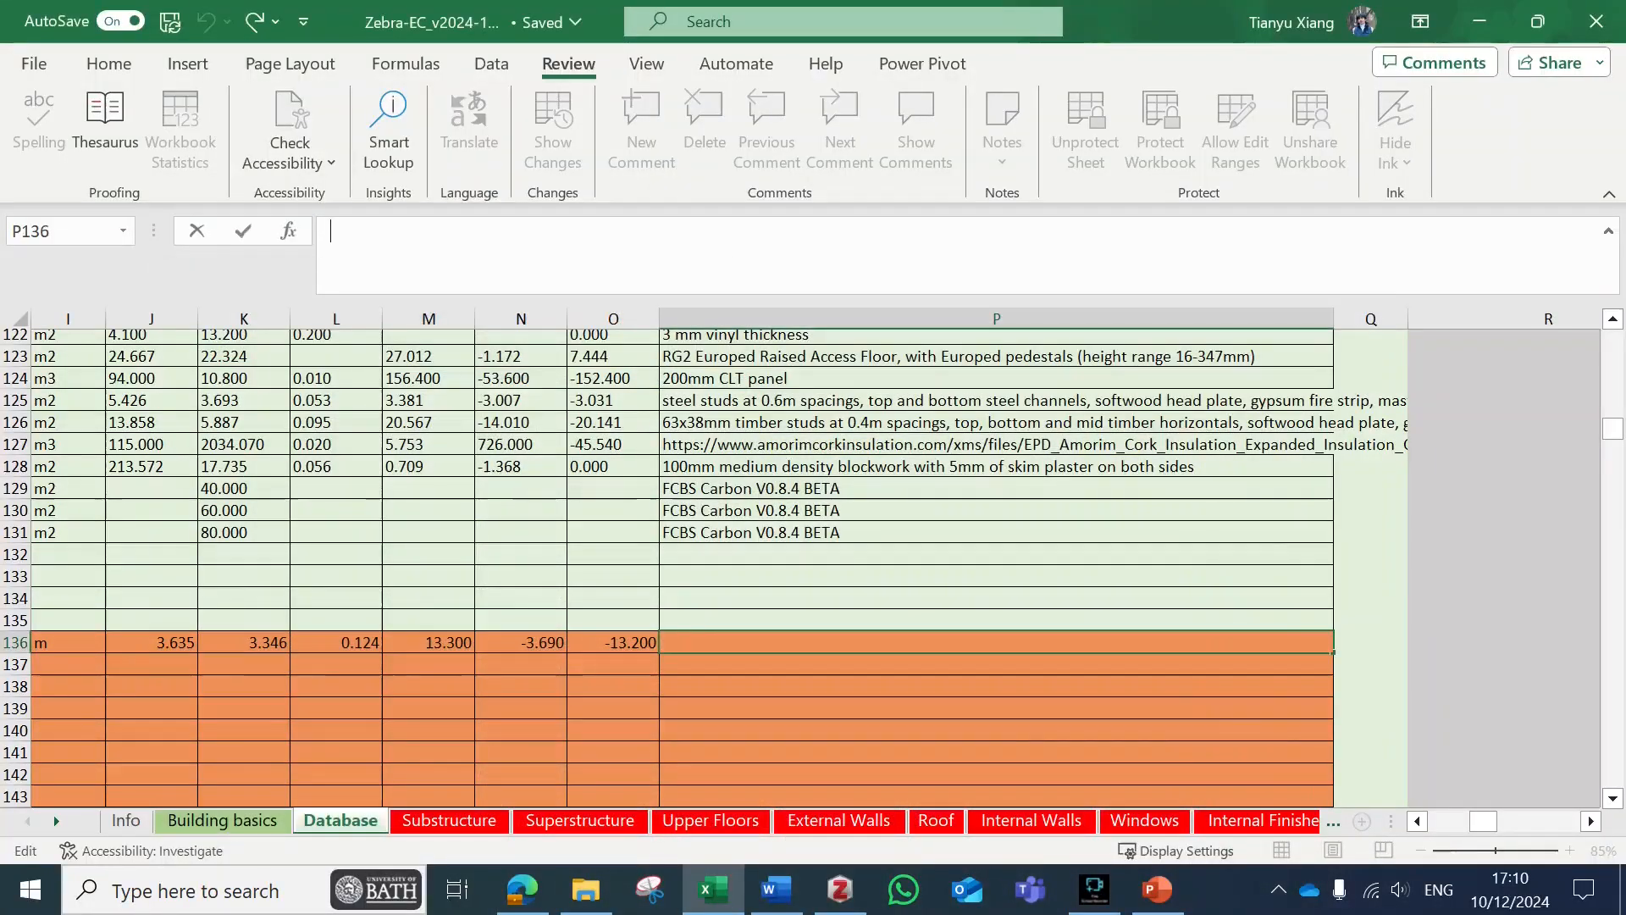
{"action": "key", "text": "ctrl+v"}
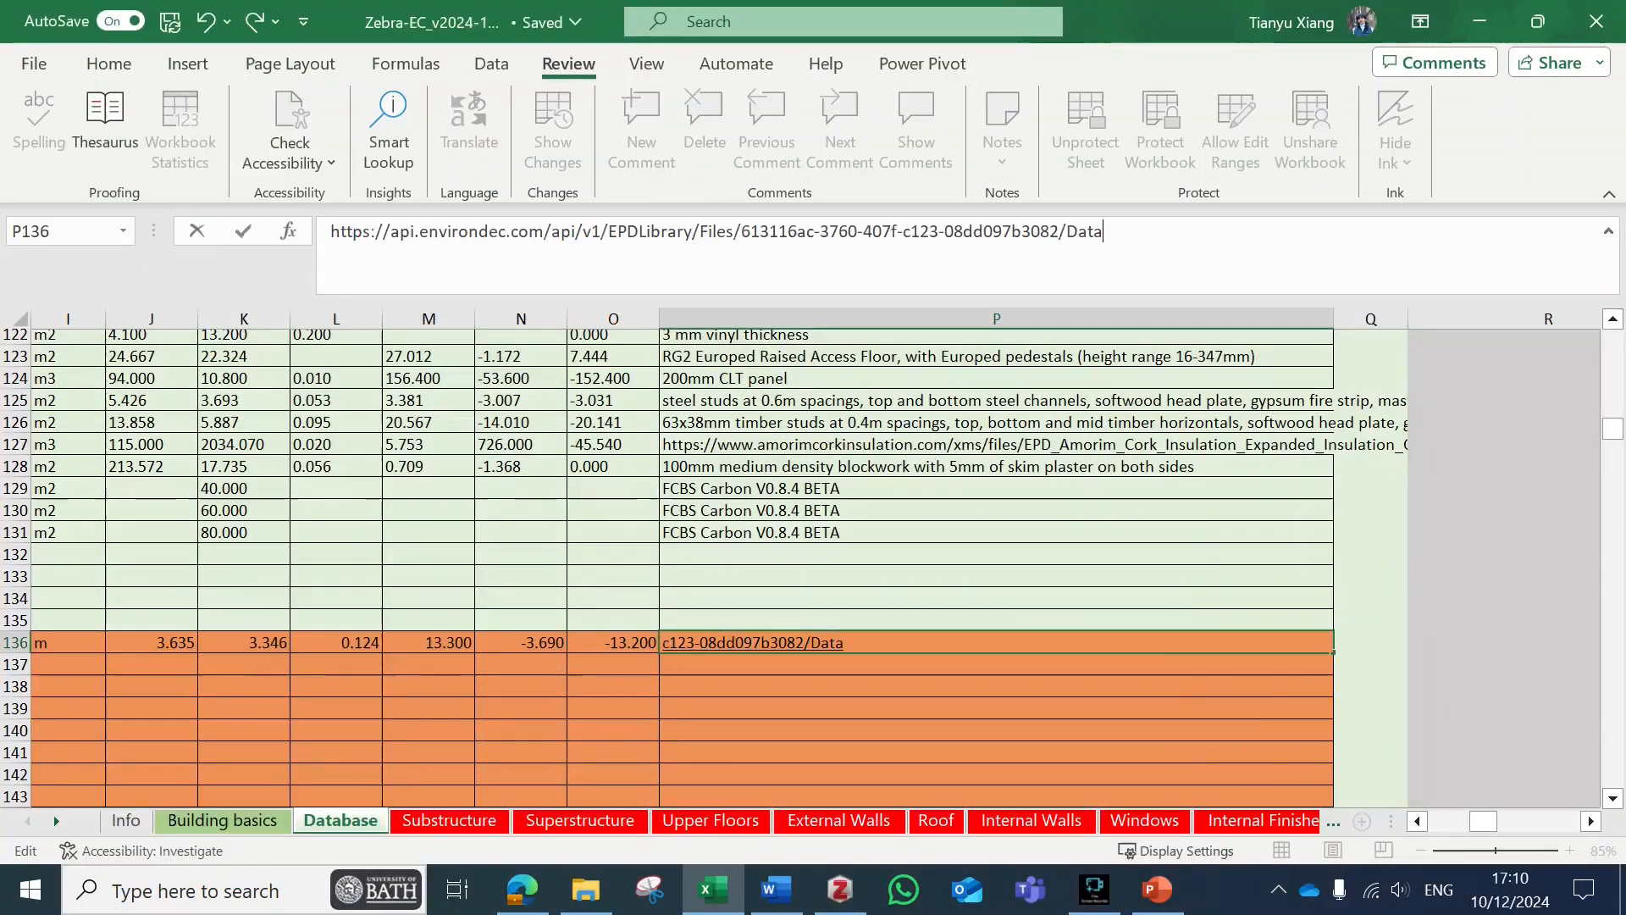
{"action": "key", "text": "Return"}
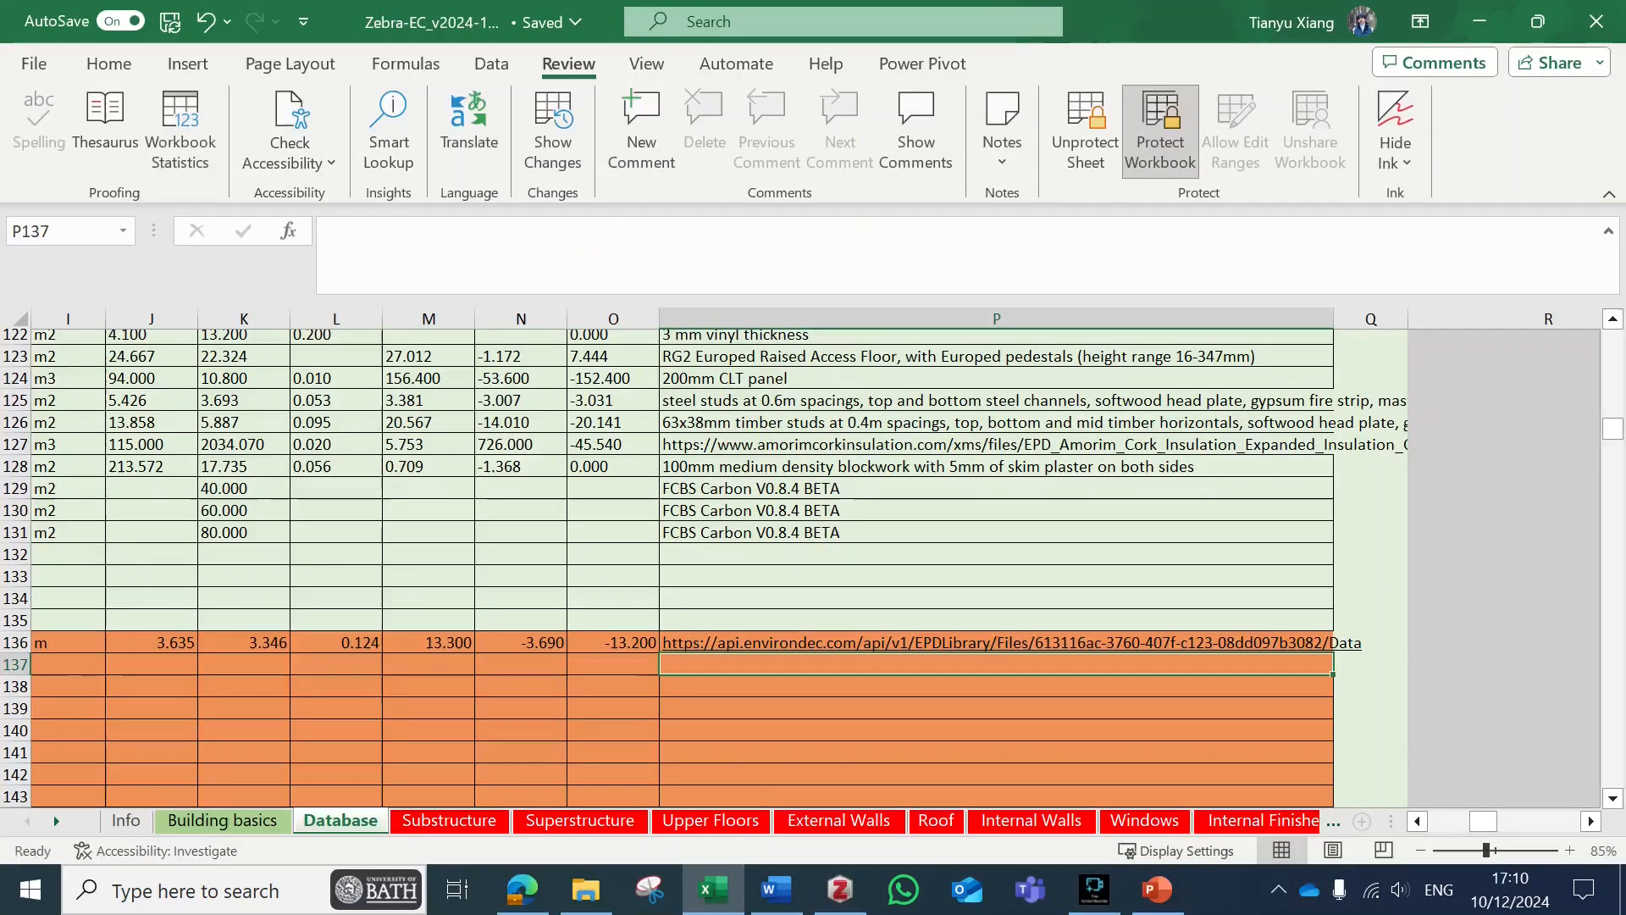
Review the JJI joist entry in row 136 across its category, material, type, specification, unit and value columns.
{"action": "scroll", "coordinate": [747, 659], "scroll_direction": "left", "scroll_amount": 5}
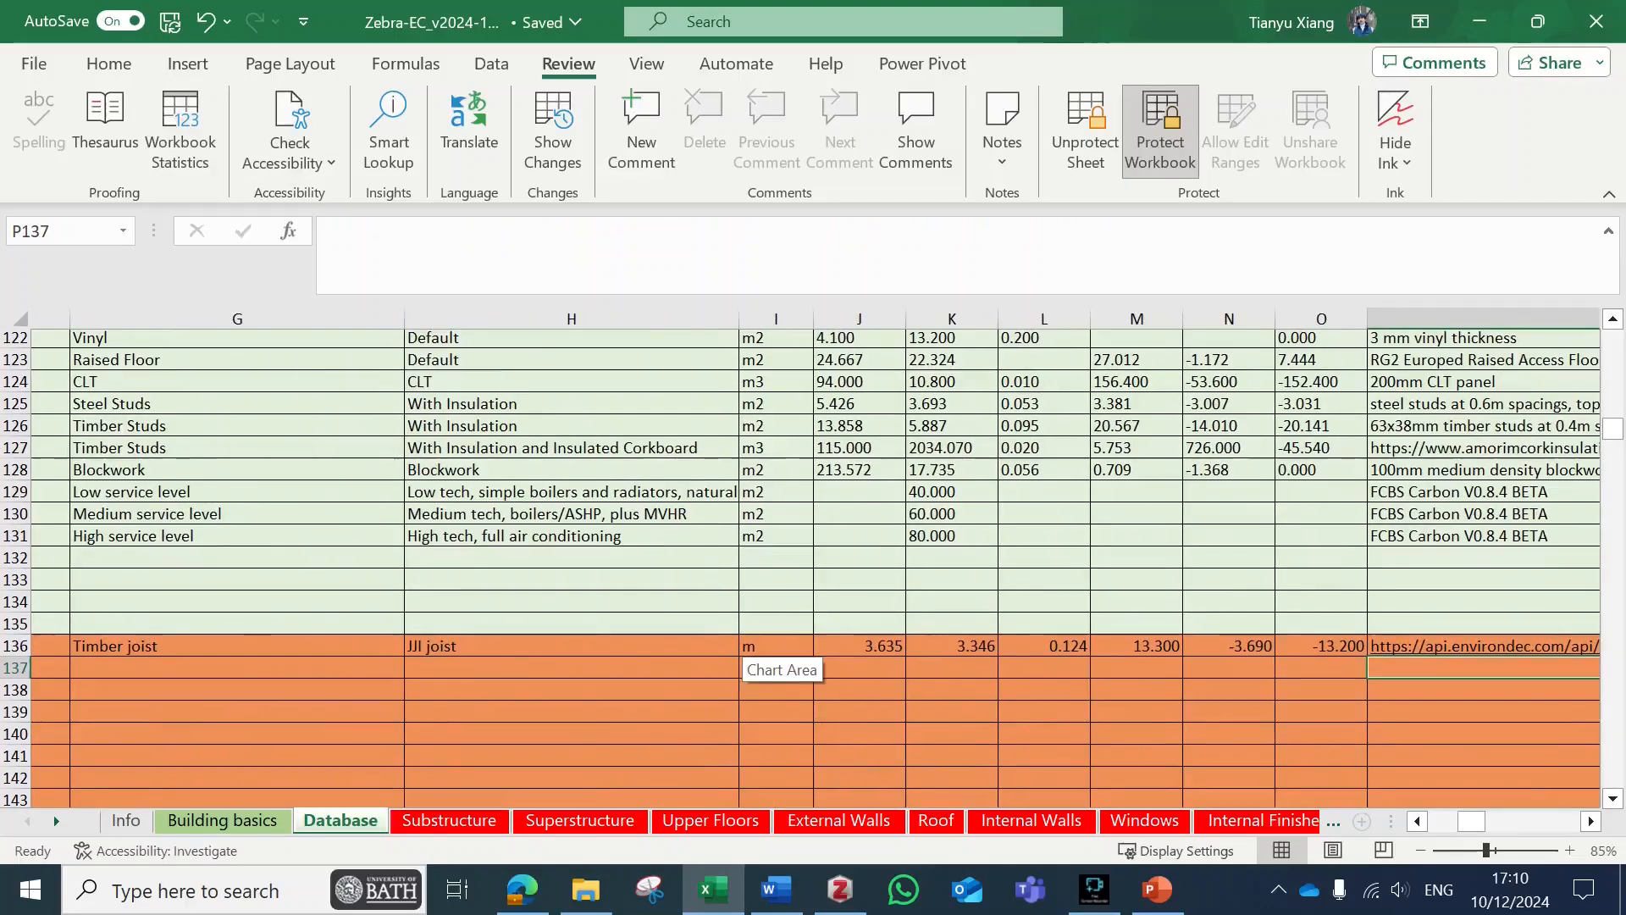
{"action": "scroll", "coordinate": [746, 660], "scroll_direction": "left", "scroll_amount": 6}
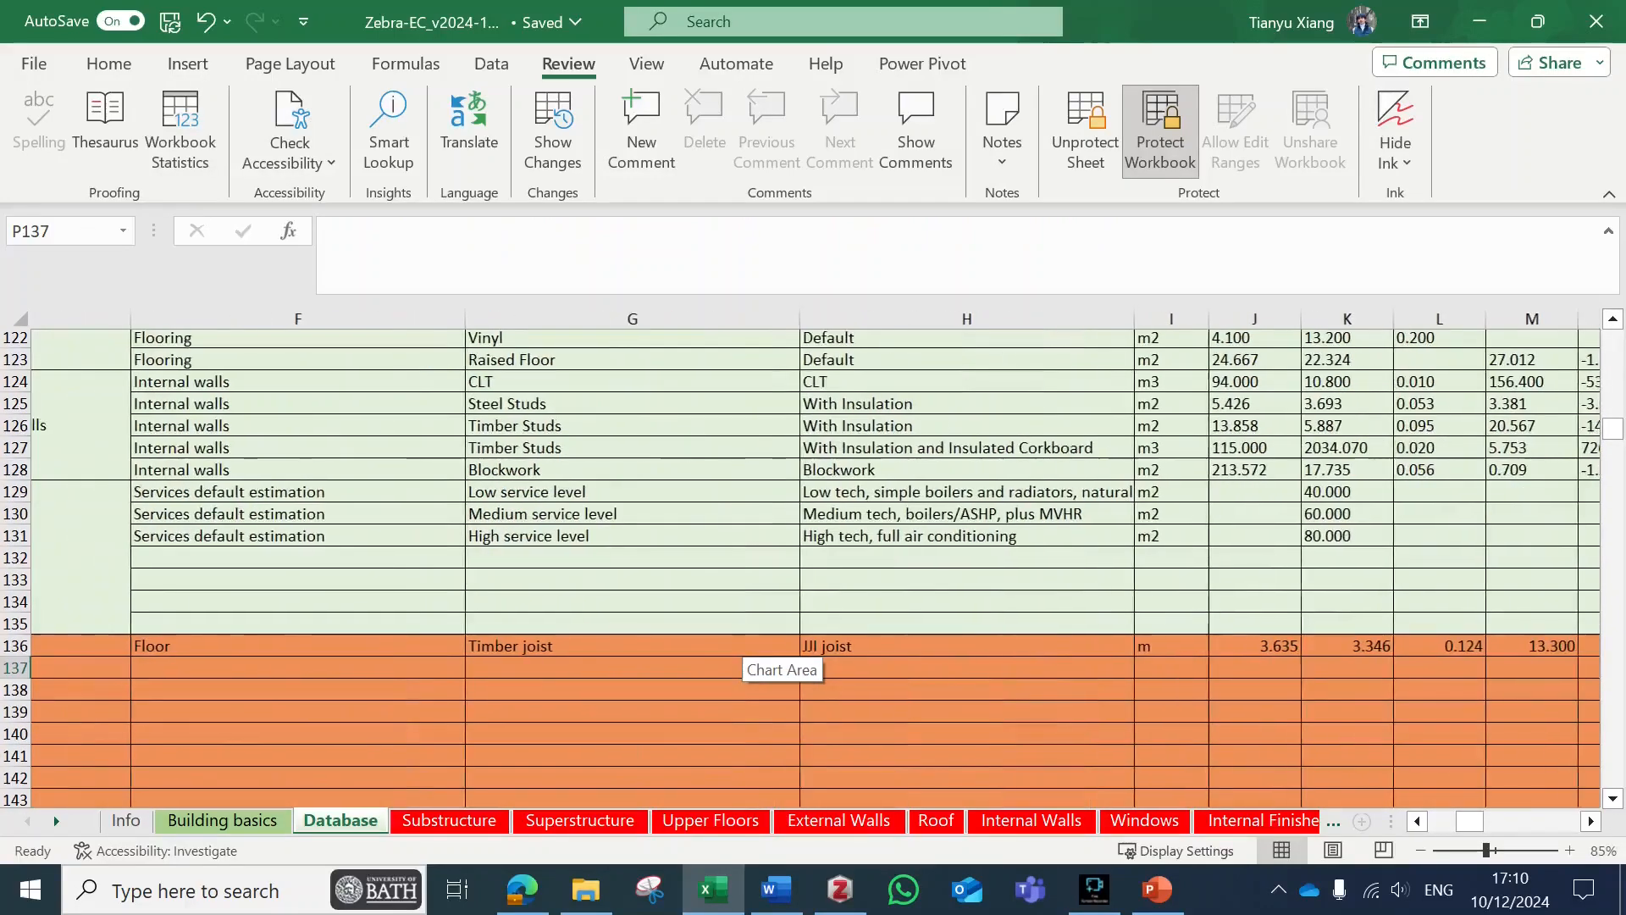
{"action": "scroll", "coordinate": [745, 660], "scroll_direction": "down", "scroll_amount": 2}
{"action": "scroll", "coordinate": [746, 660], "scroll_direction": "right", "scroll_amount": 2}
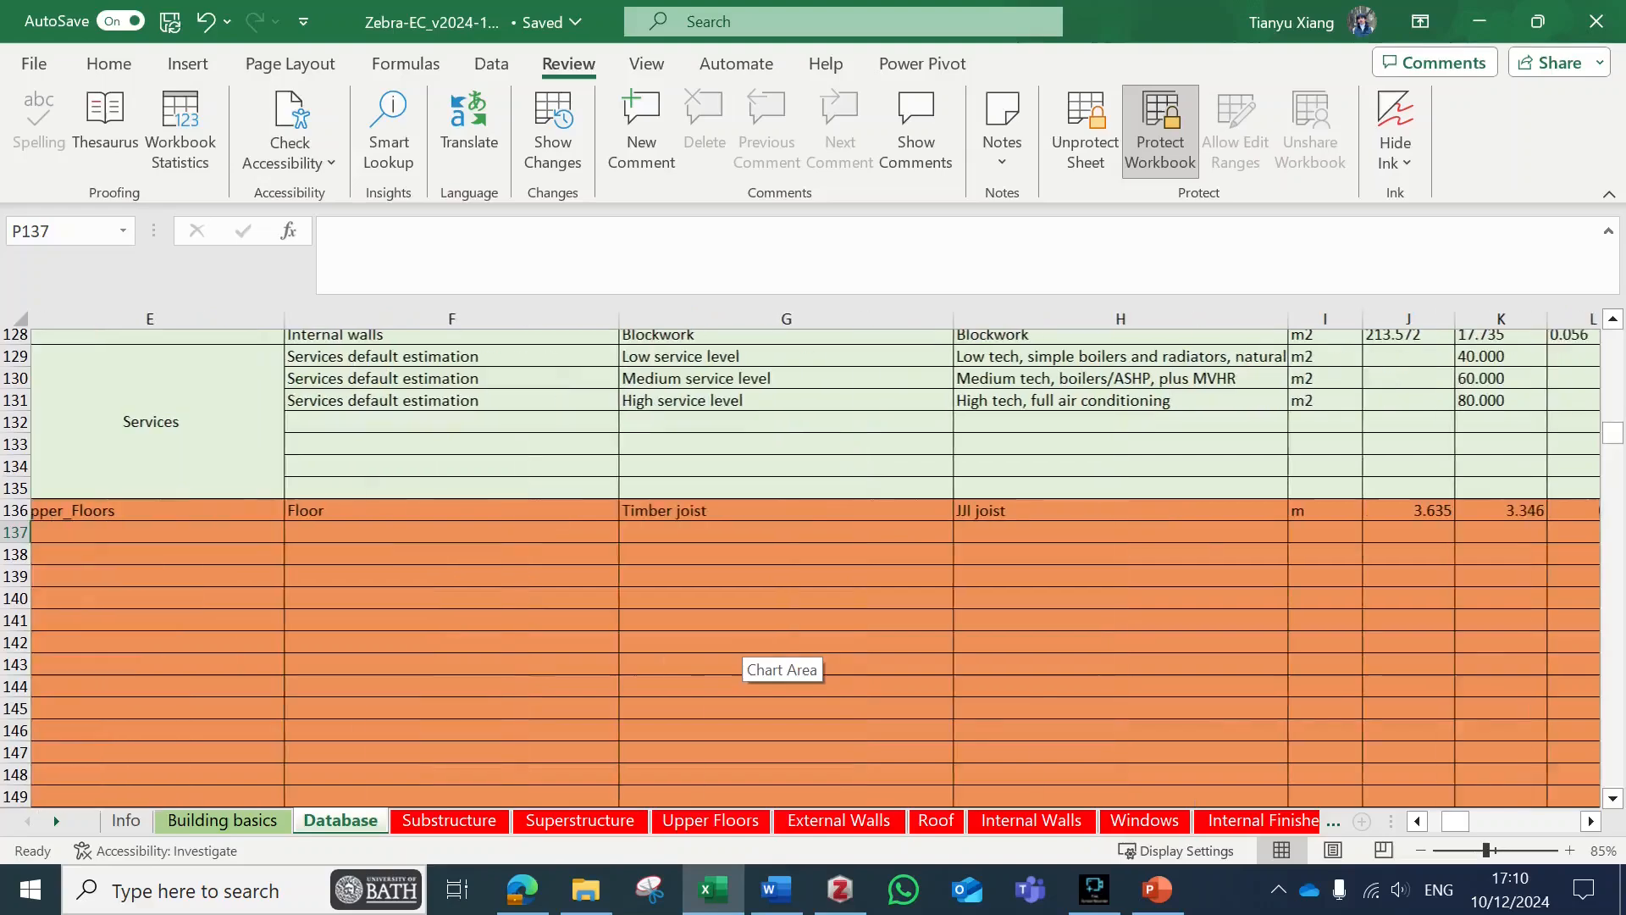
{"action": "scroll", "coordinate": [746, 660], "scroll_direction": "up", "scroll_amount": 2}
{"action": "scroll", "coordinate": [746, 660], "scroll_direction": "left", "scroll_amount": 2}
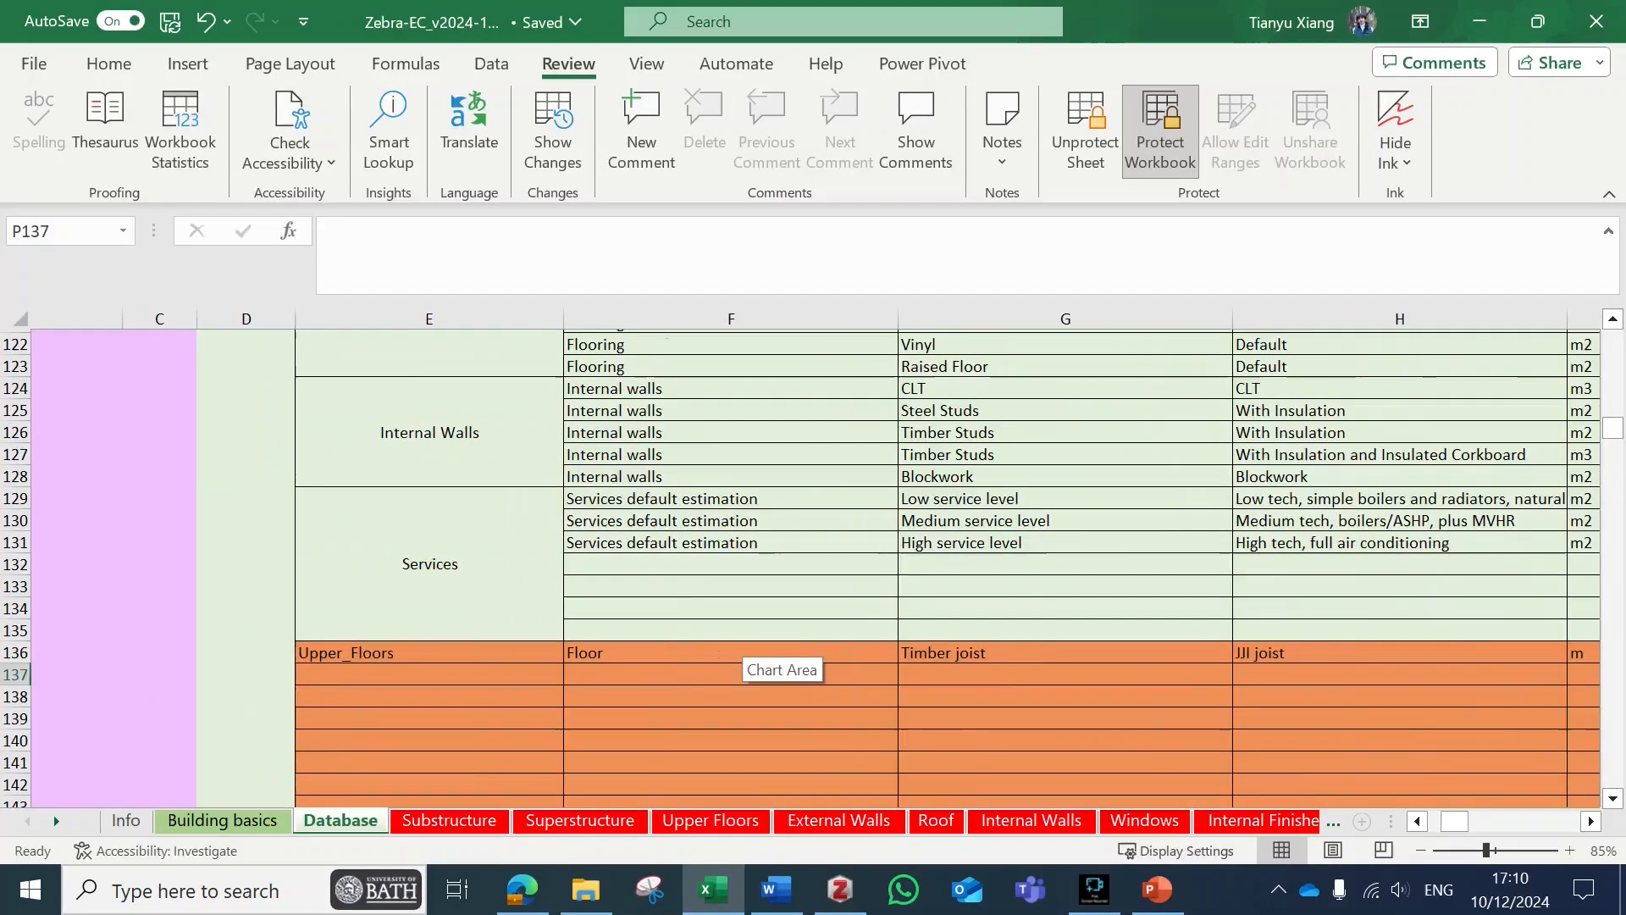
{"action": "scroll", "coordinate": [746, 659], "scroll_direction": "right", "scroll_amount": 3}
{"action": "scroll", "coordinate": [746, 660], "scroll_direction": "down", "scroll_amount": 1}
{"action": "scroll", "coordinate": [745, 660], "scroll_direction": "right", "scroll_amount": 1}
{"action": "scroll", "coordinate": [746, 659], "scroll_direction": "right", "scroll_amount": 4}
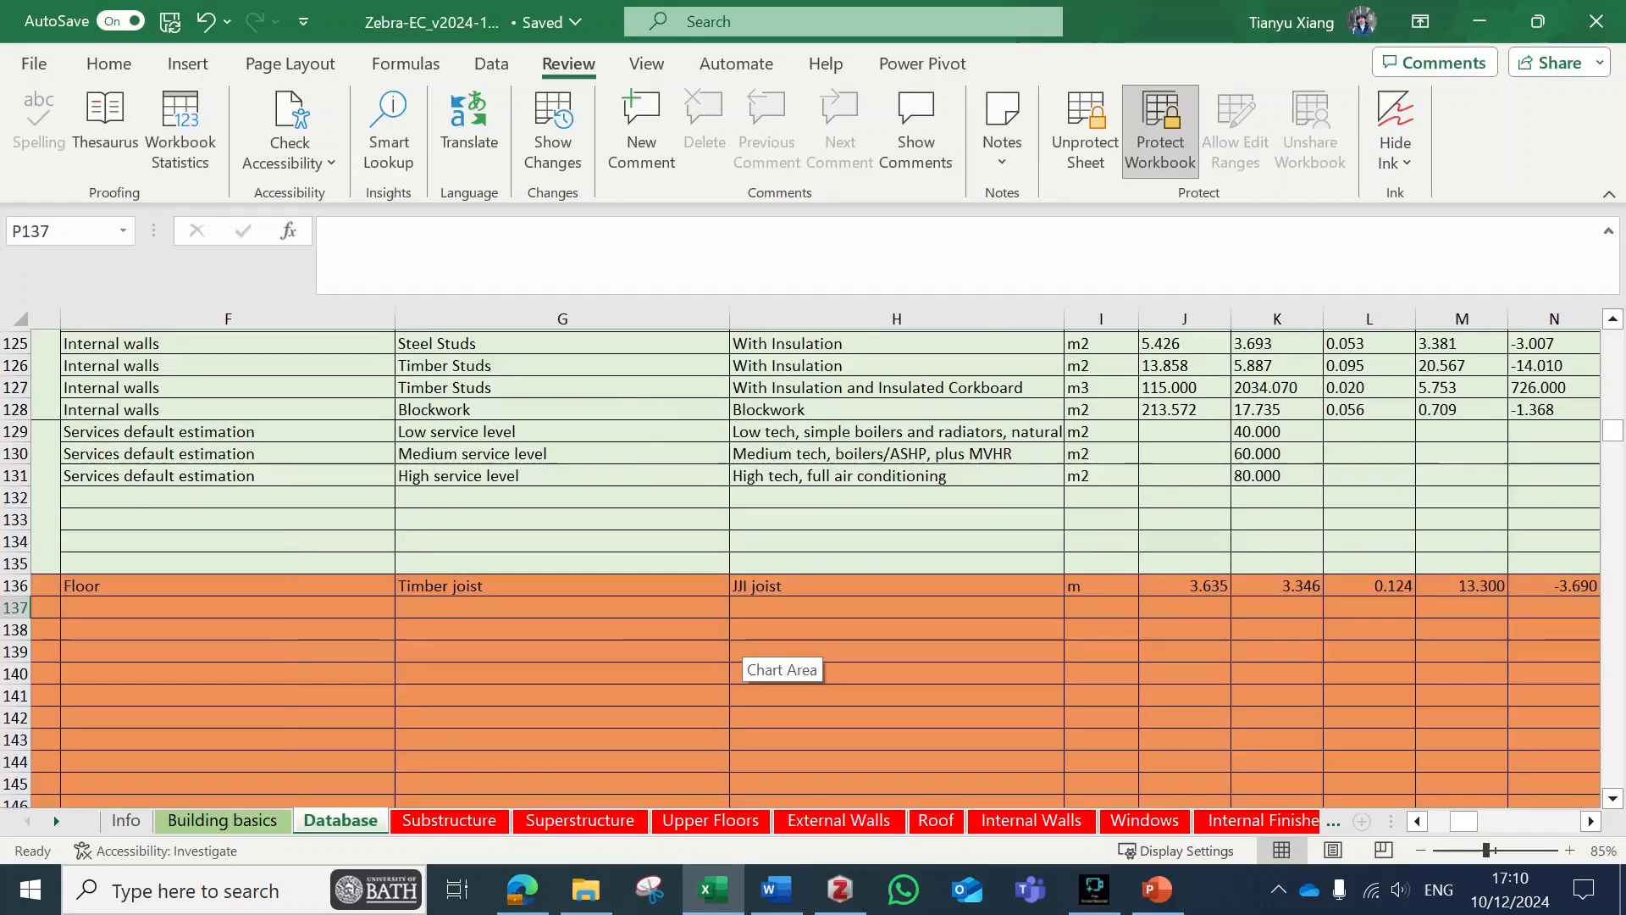
{"action": "scroll", "coordinate": [747, 659], "scroll_direction": "left", "scroll_amount": 3}
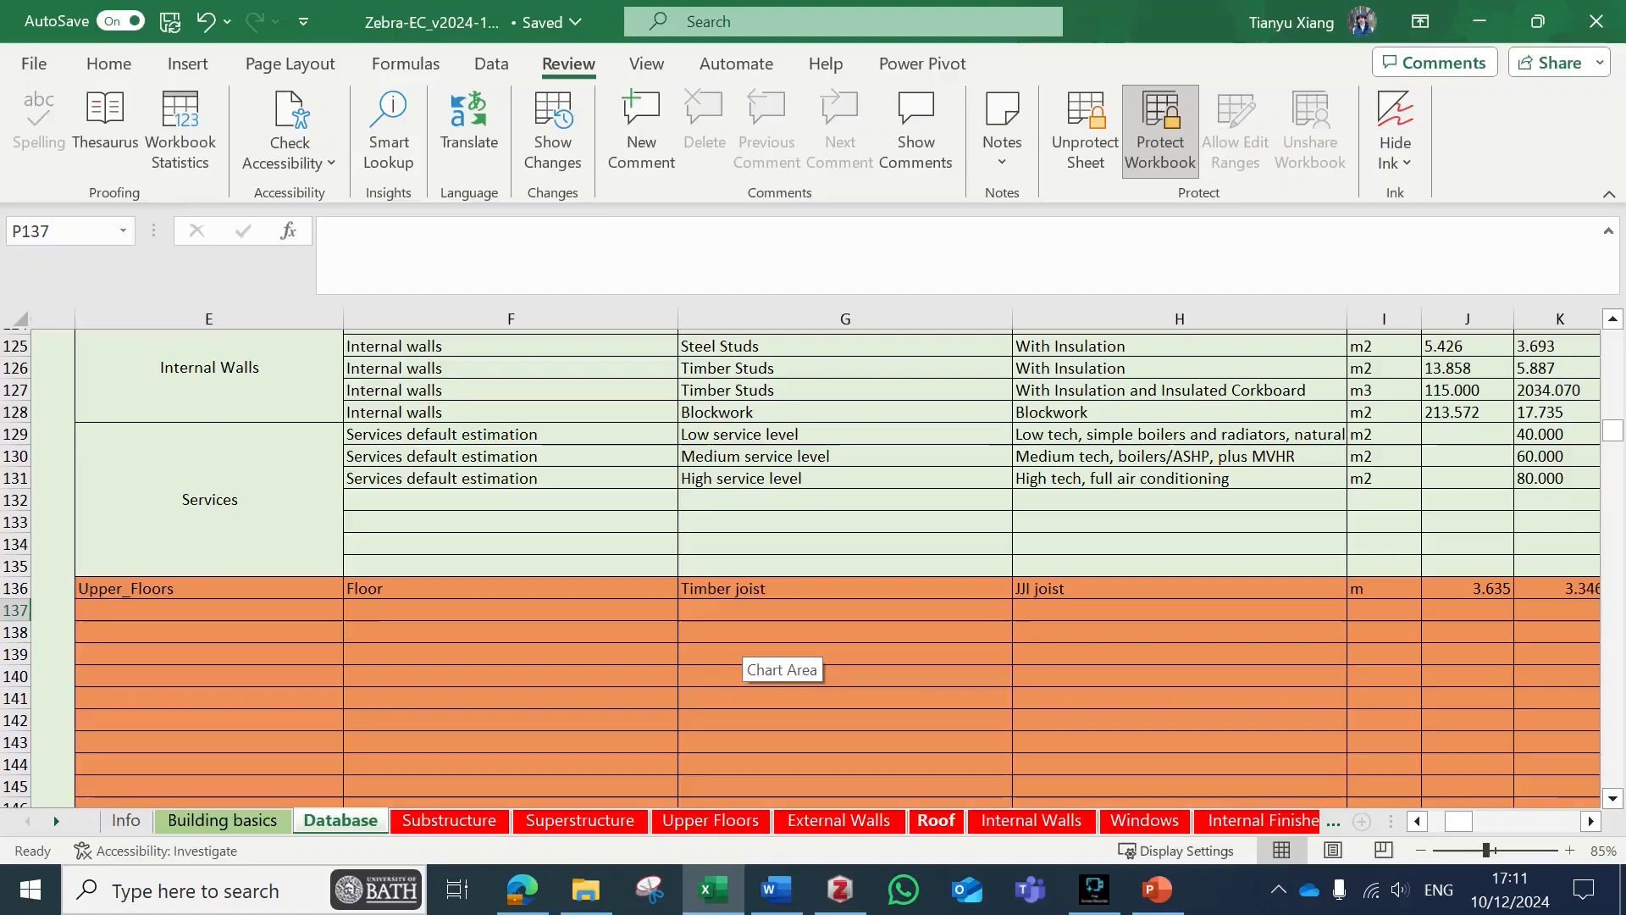
In the Upper Floors sheet, set the material in cell C8 to Floor.
{"action": "left_click", "coordinate": [711, 819]}
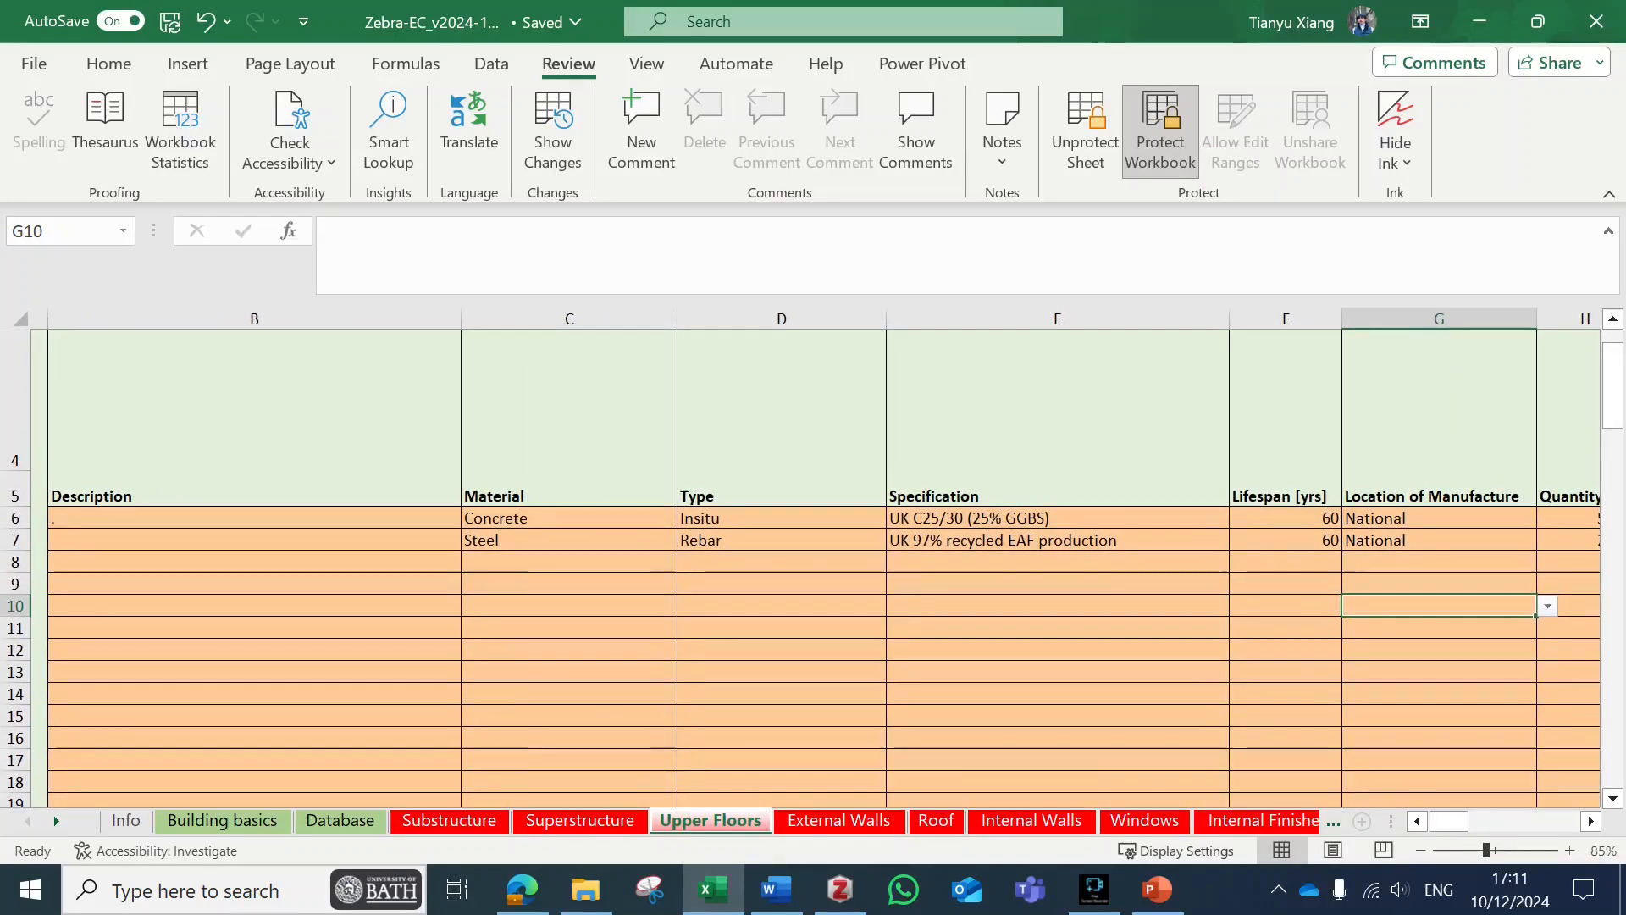
{"action": "left_click", "coordinate": [569, 563]}
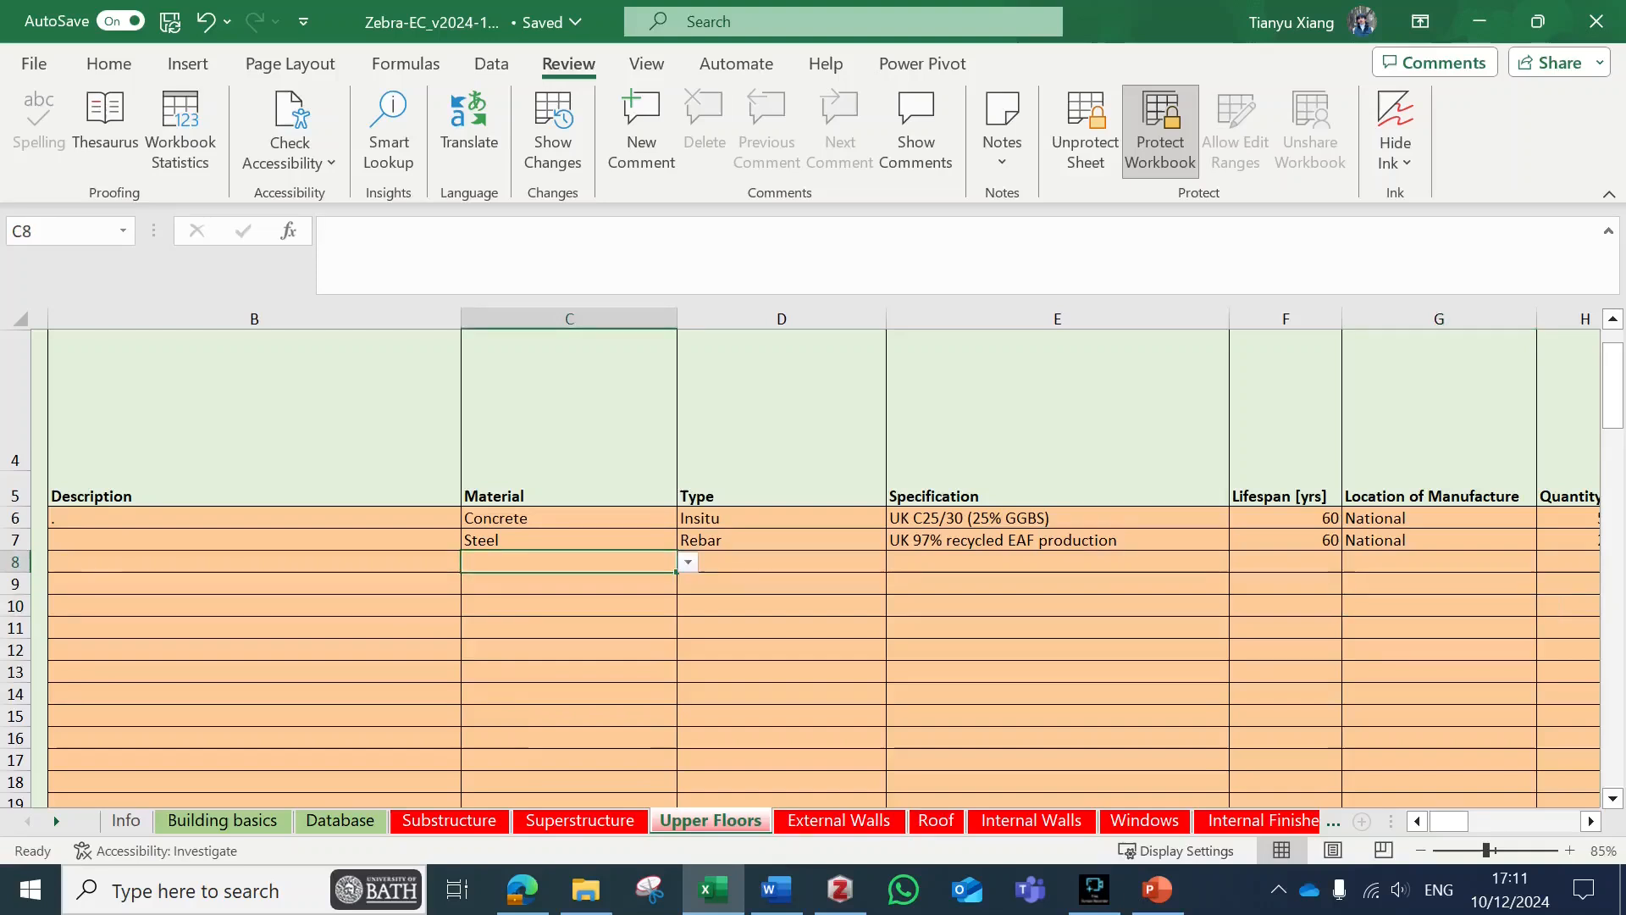
{"action": "left_click", "coordinate": [687, 564]}
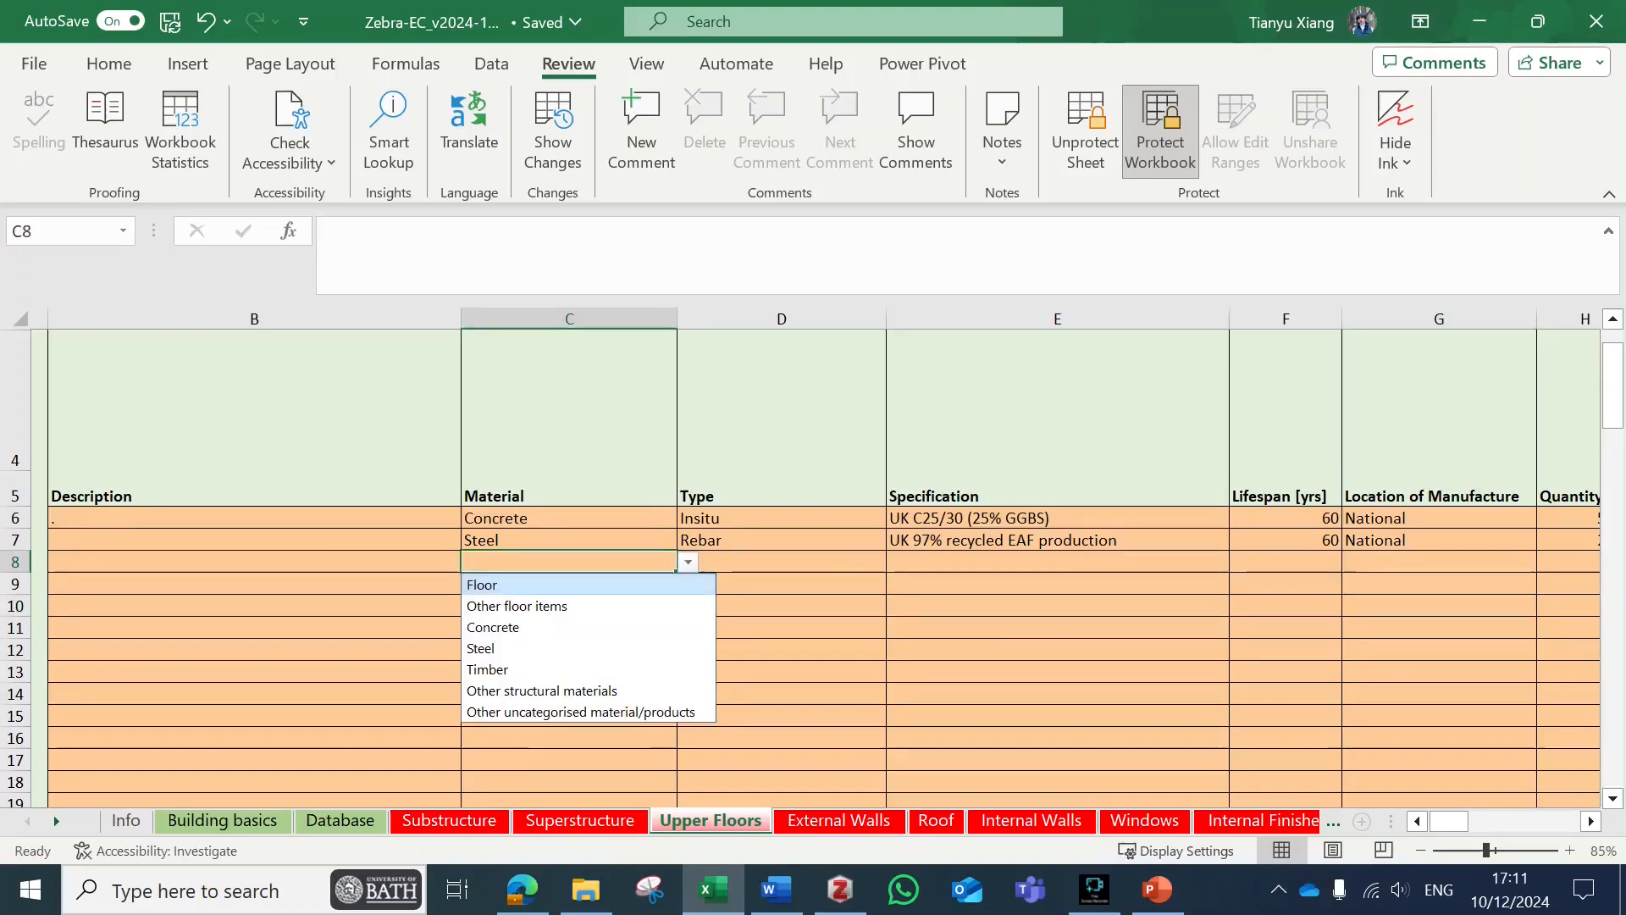
{"action": "left_click", "coordinate": [510, 585]}
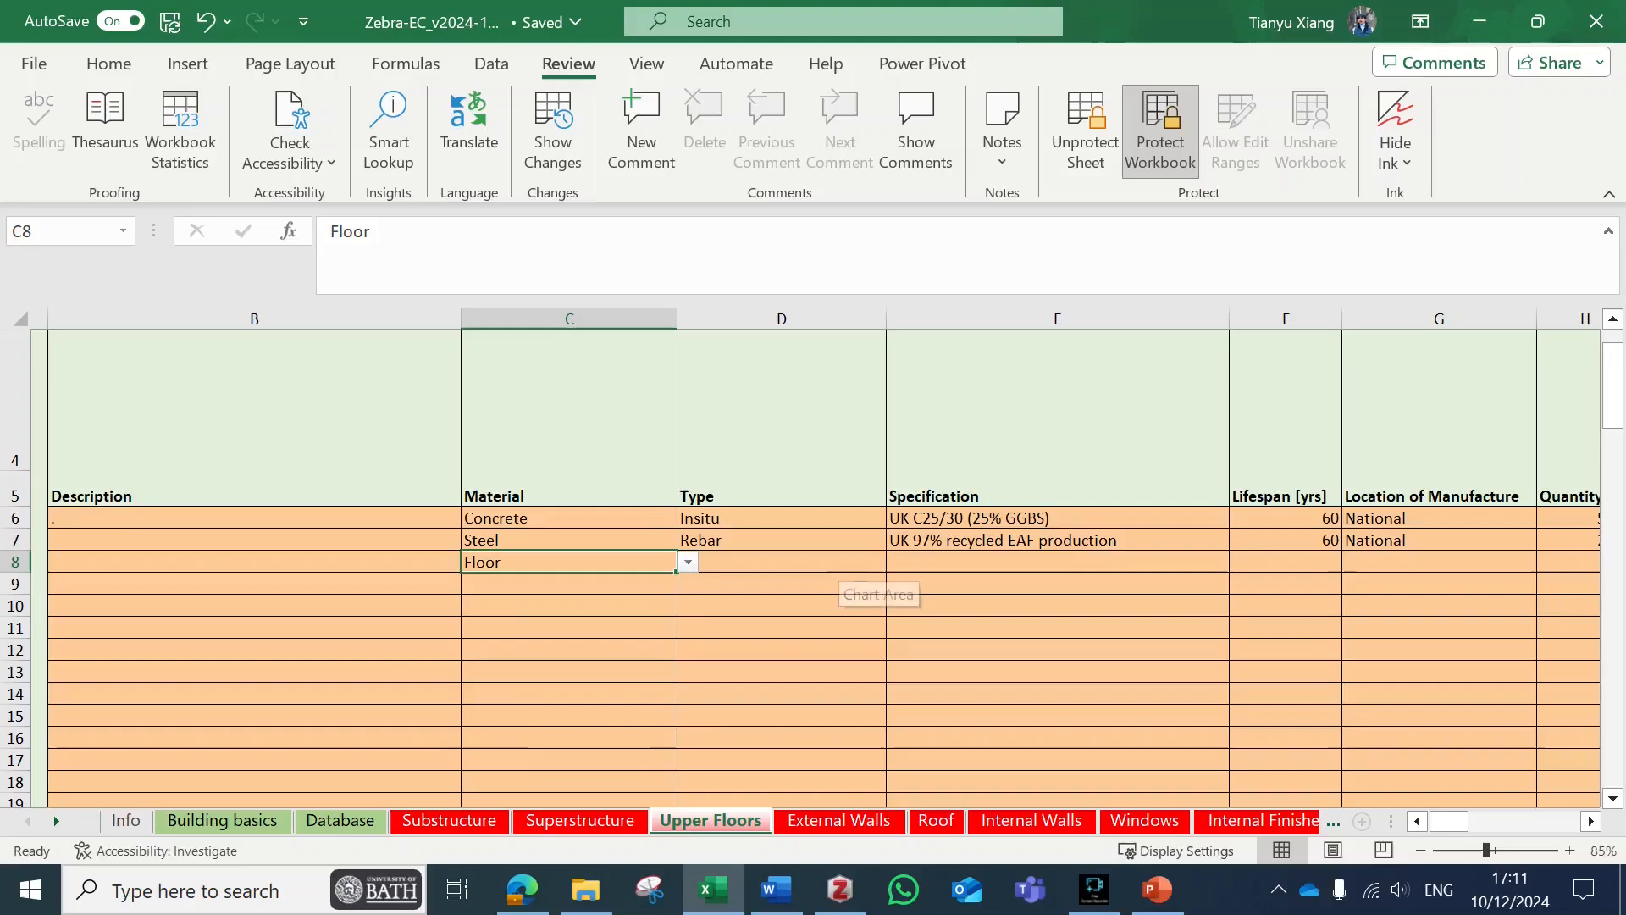
Choose Timber joist as the type in cell D8 and JJI joist as the specification in cell E8.
{"action": "left_click", "coordinate": [822, 564]}
{"action": "left_click", "coordinate": [899, 564]}
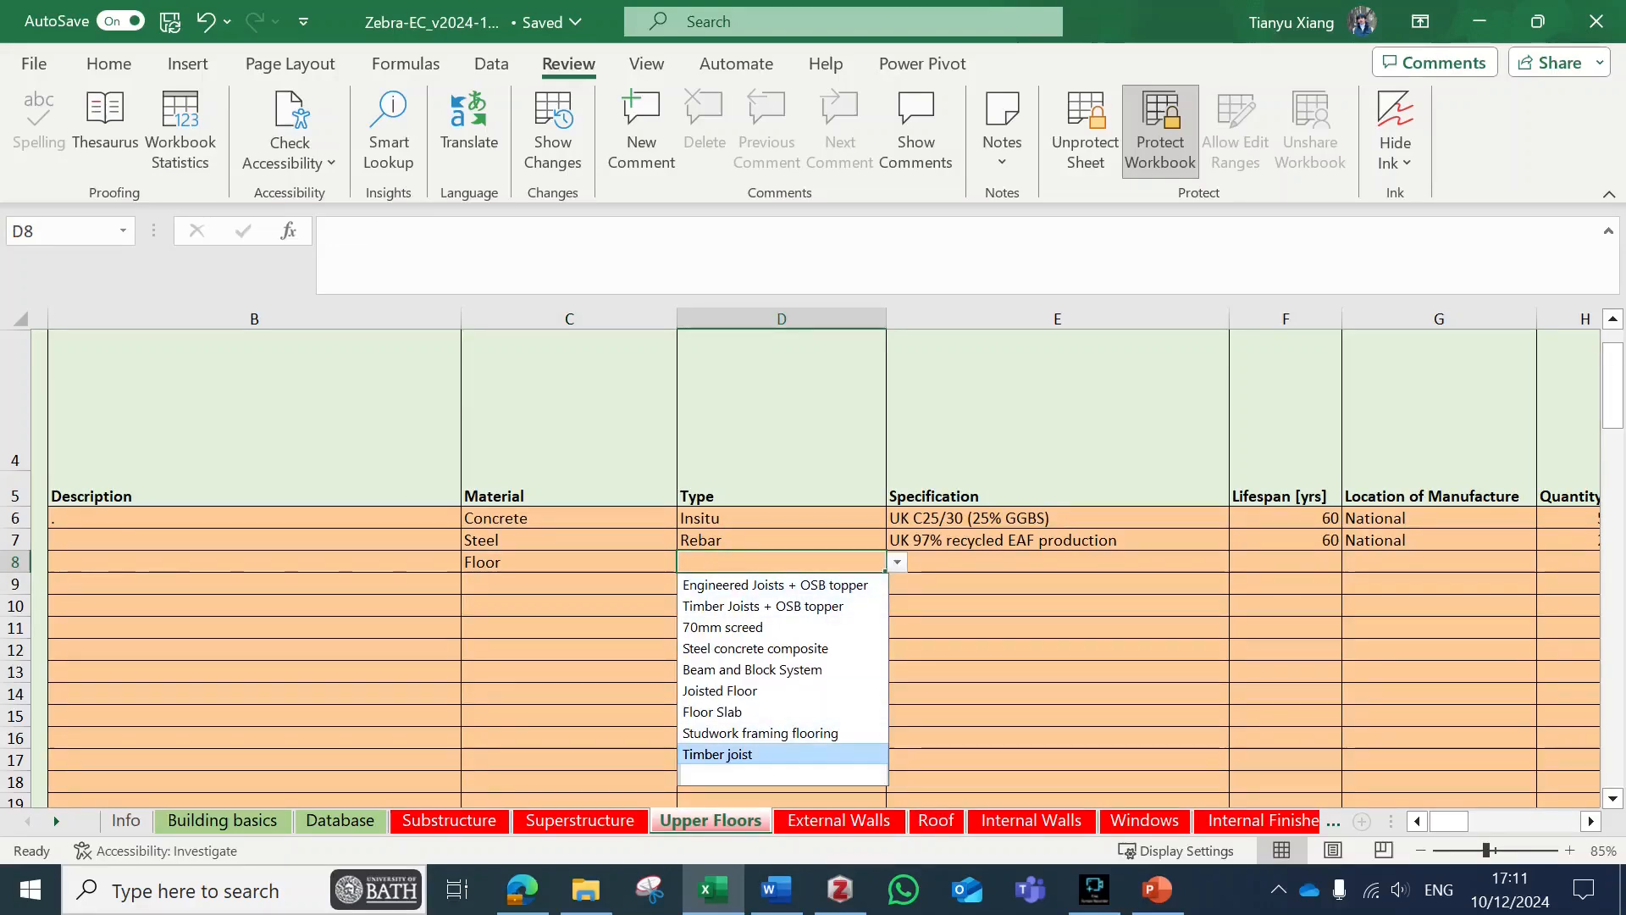
{"action": "left_click", "coordinate": [718, 755]}
{"action": "left_click", "coordinate": [1059, 563]}
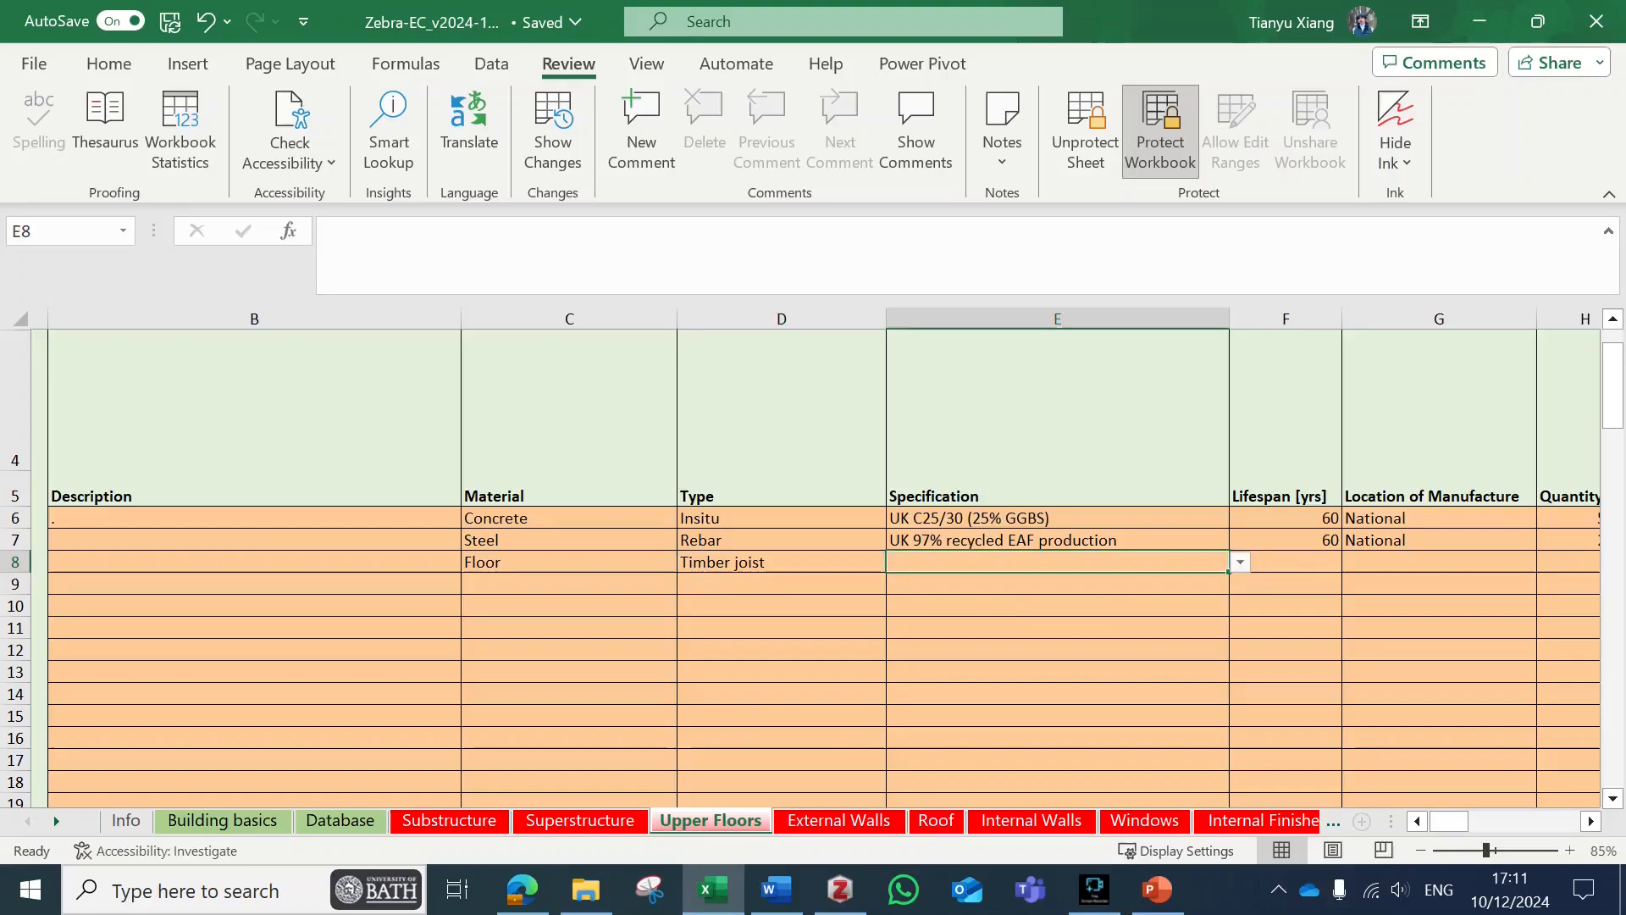
{"action": "left_click", "coordinate": [1241, 563]}
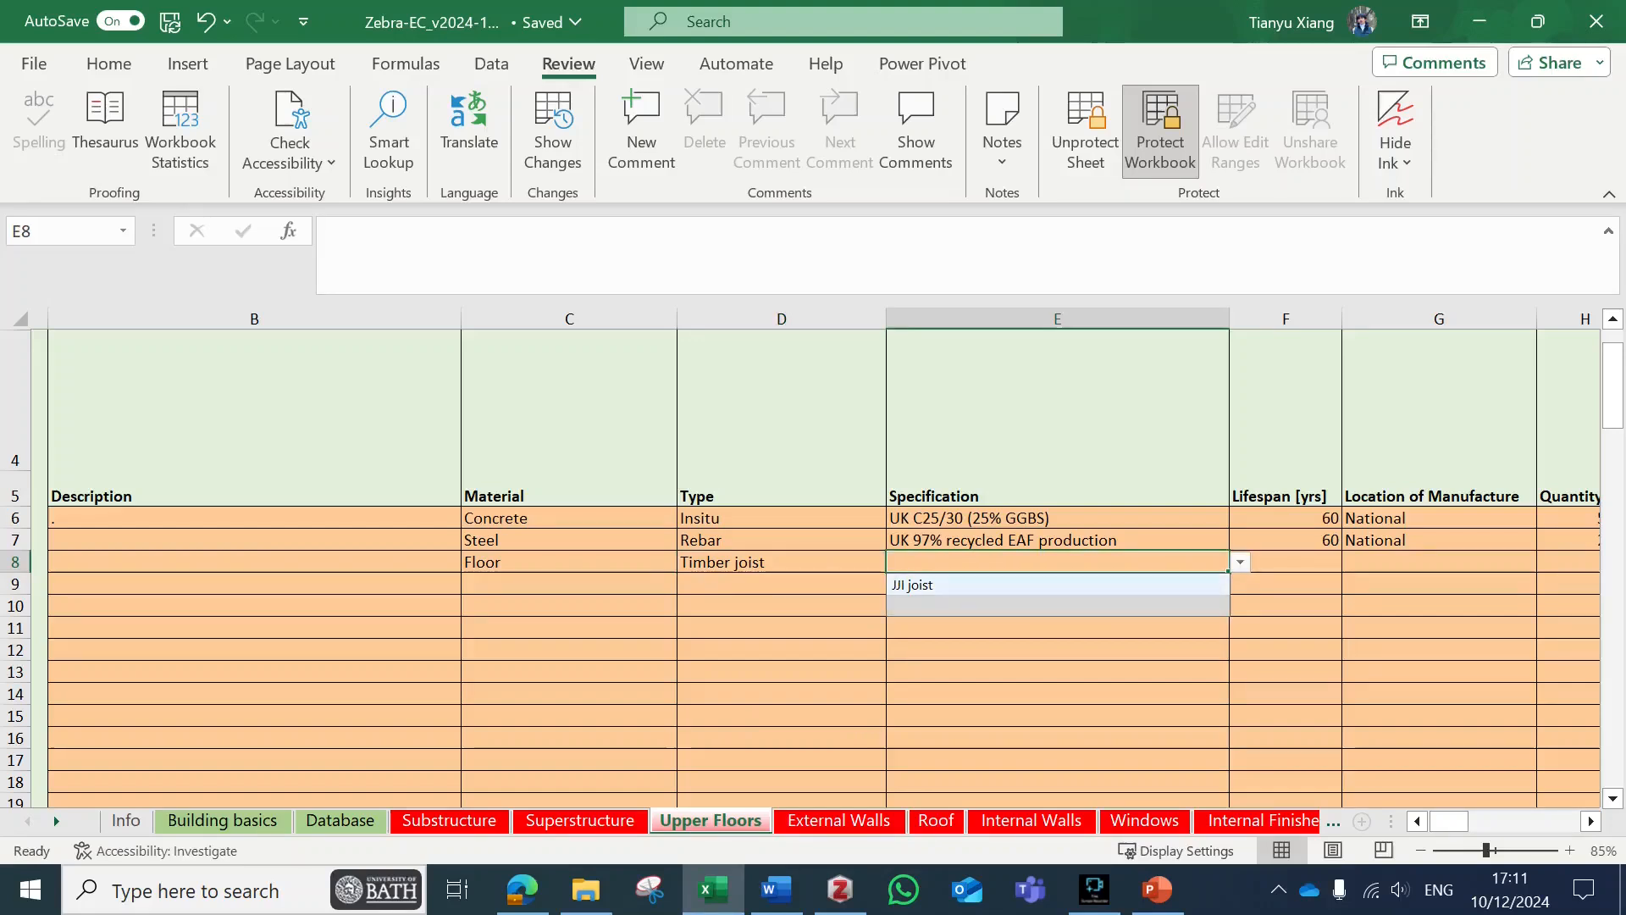
{"action": "left_click", "coordinate": [1058, 586]}
Enter a lifespan of 60 years for the JJI joist in cell F8.
{"action": "left_click", "coordinate": [1285, 562]}
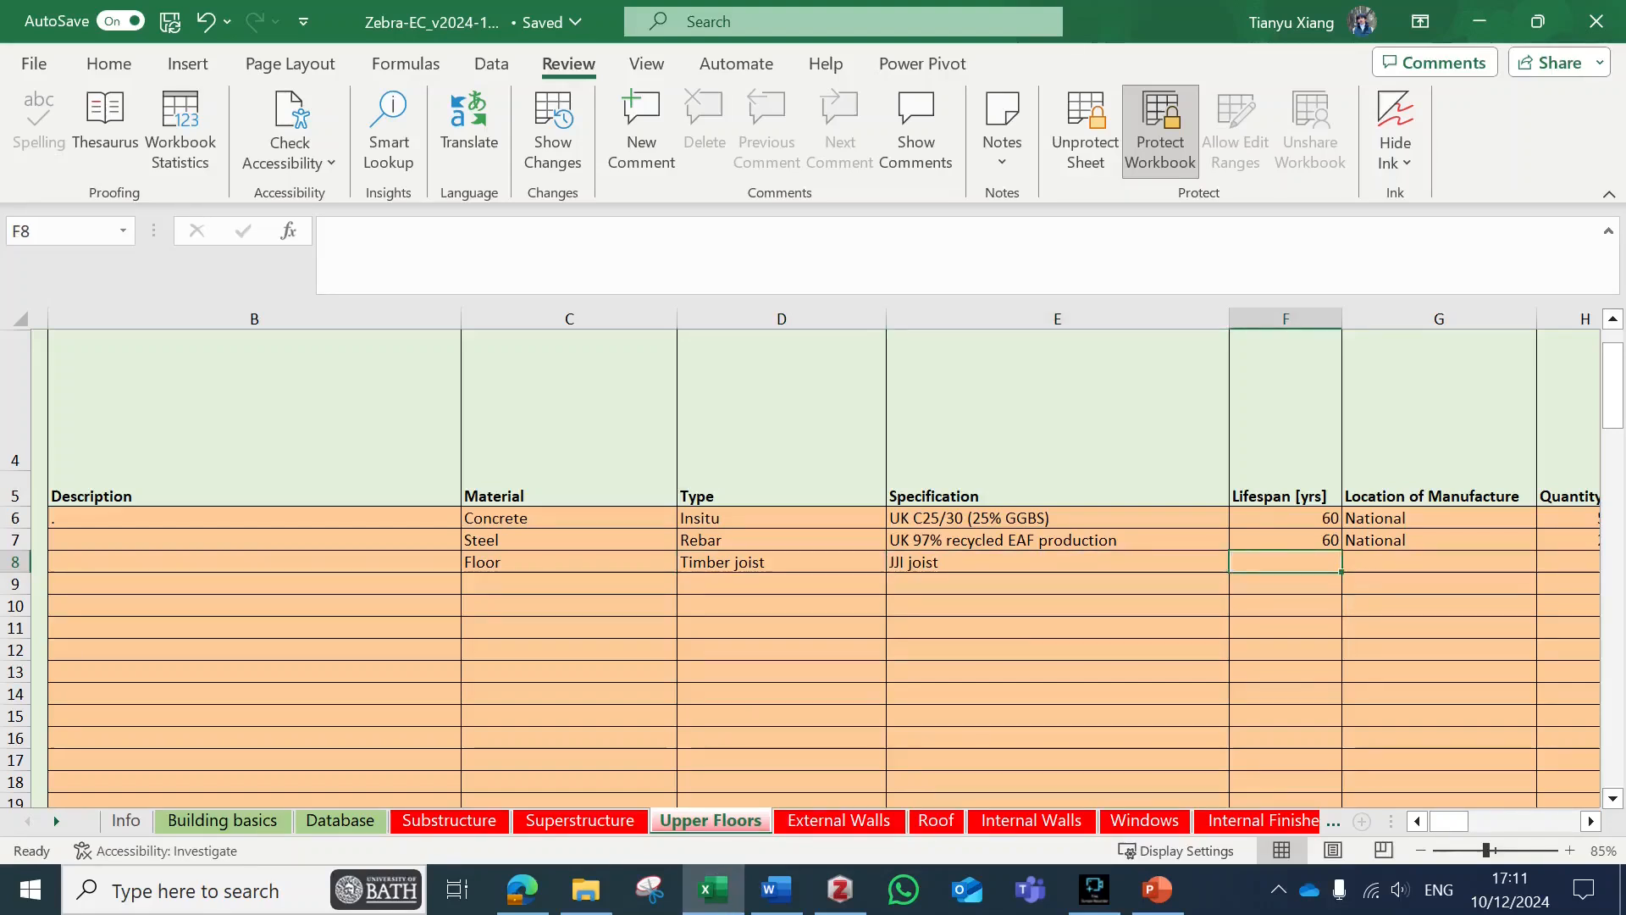
{"action": "type", "text": "60"}
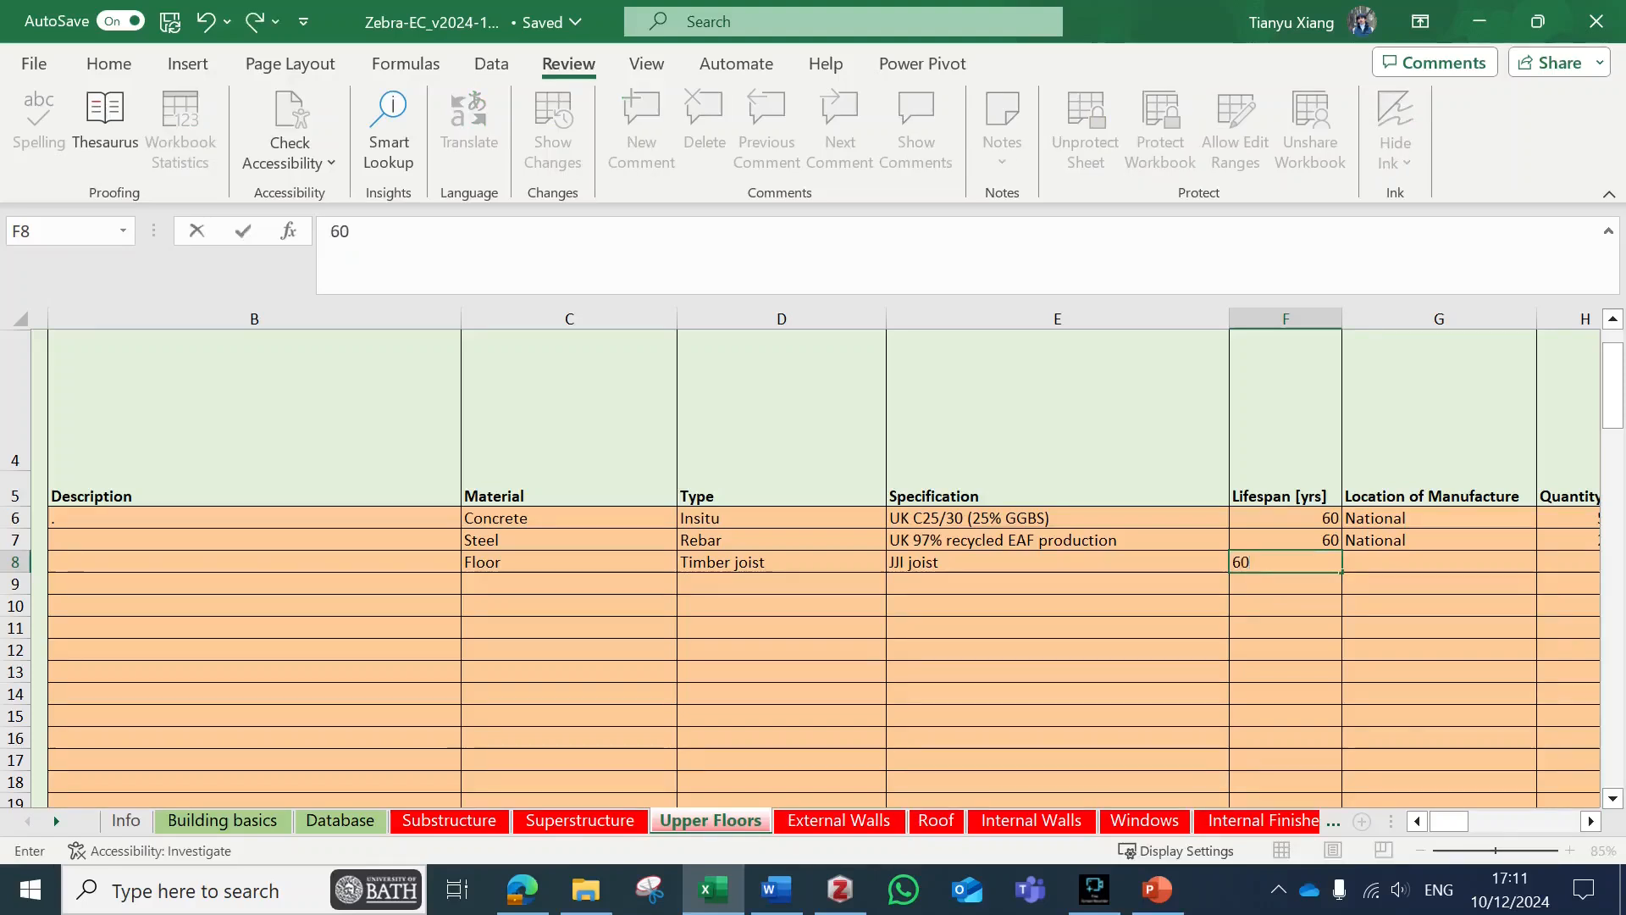
{"action": "key", "text": "Tab"}
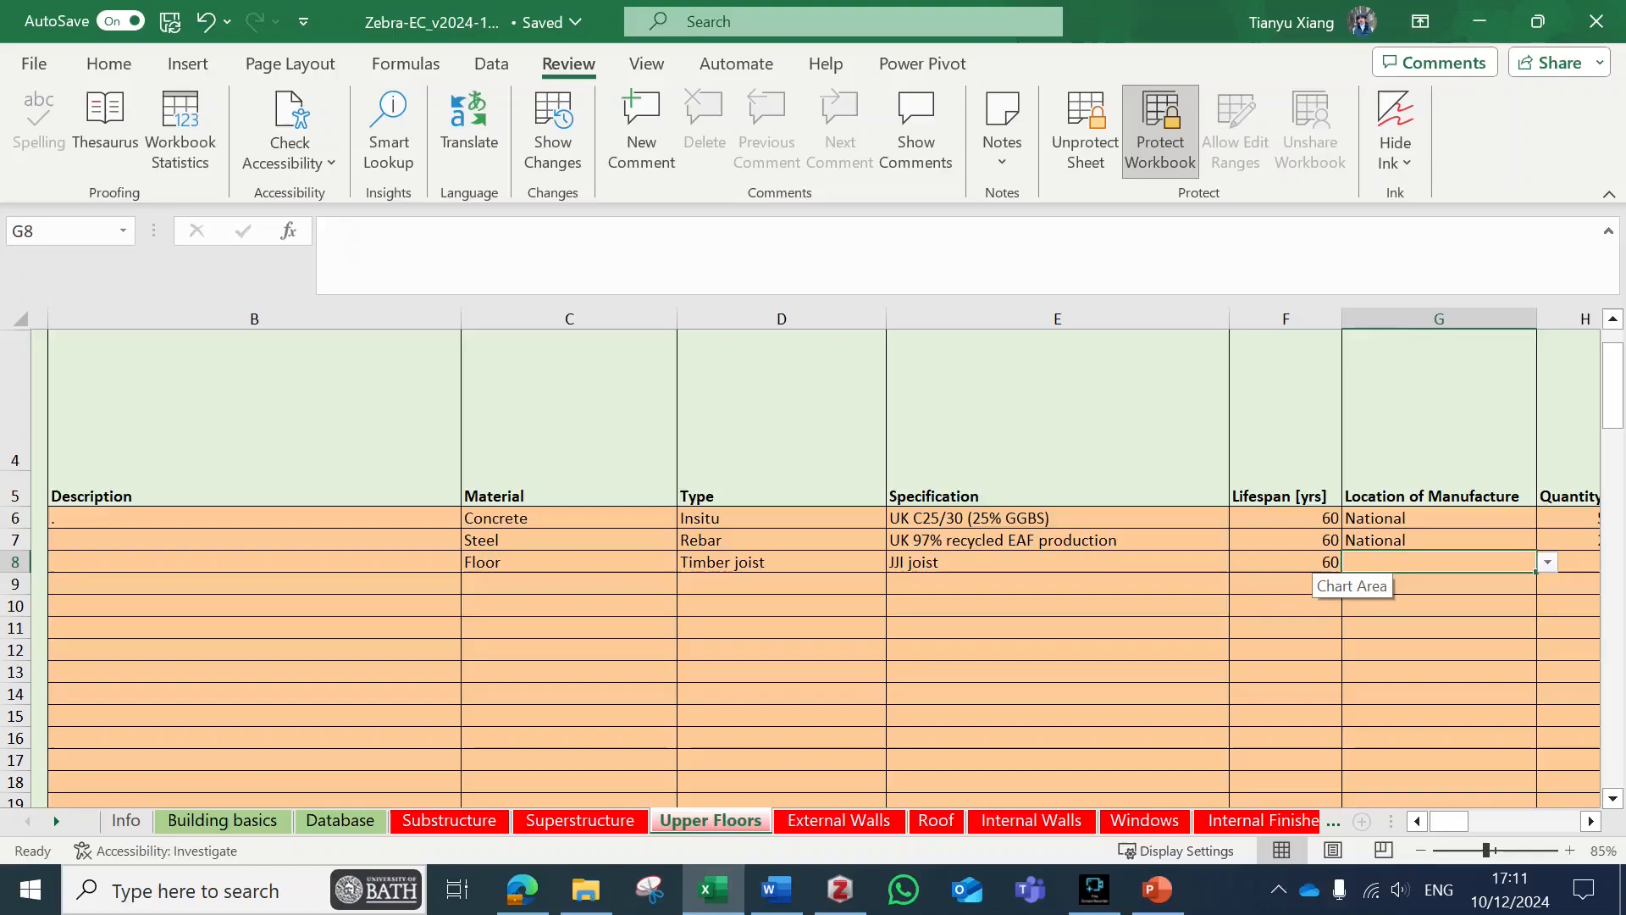
Set the JJI joist's location of manufacture to National and its quantity to 200 m in row 8.
{"action": "type", "text": "Nat"}
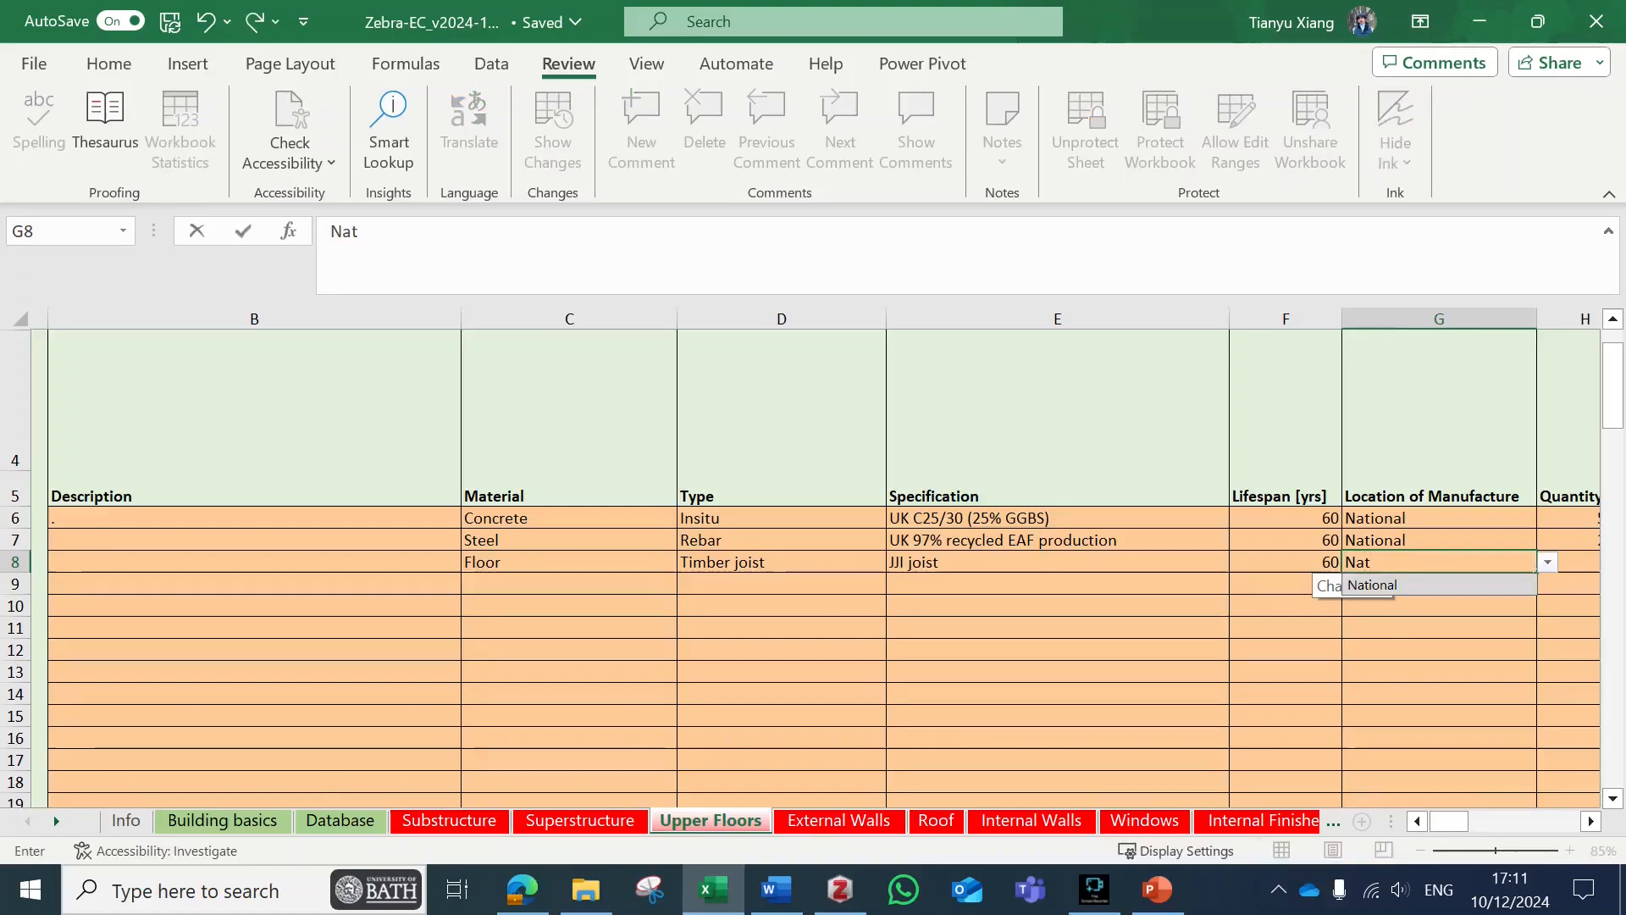
{"action": "key", "text": "Tab"}
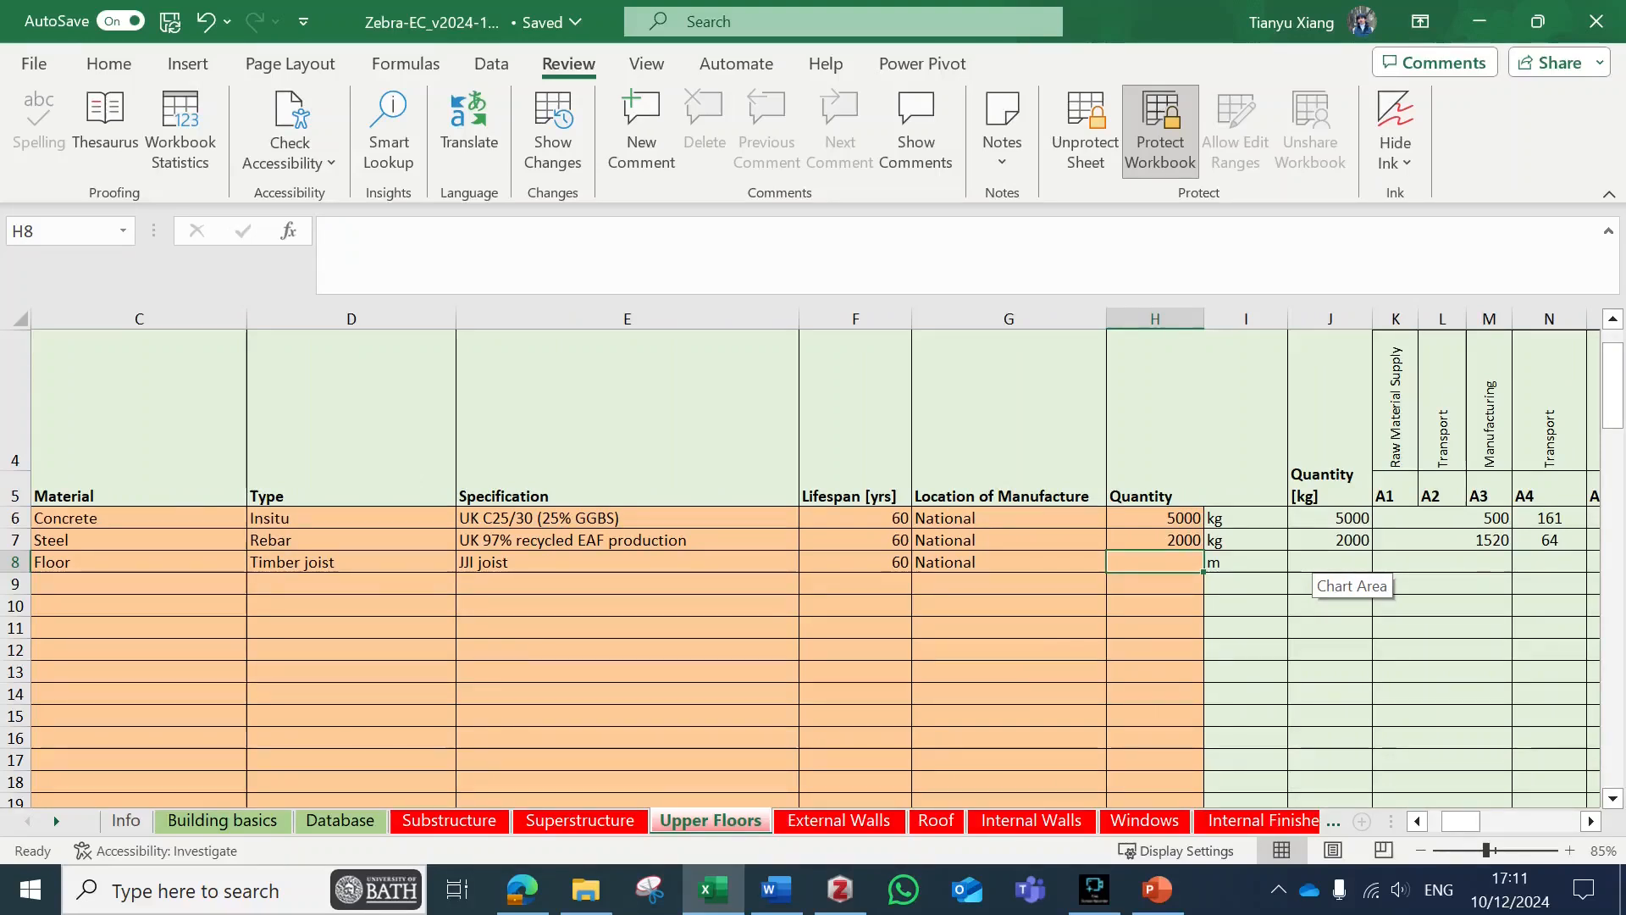
{"action": "type", "text": "200"}
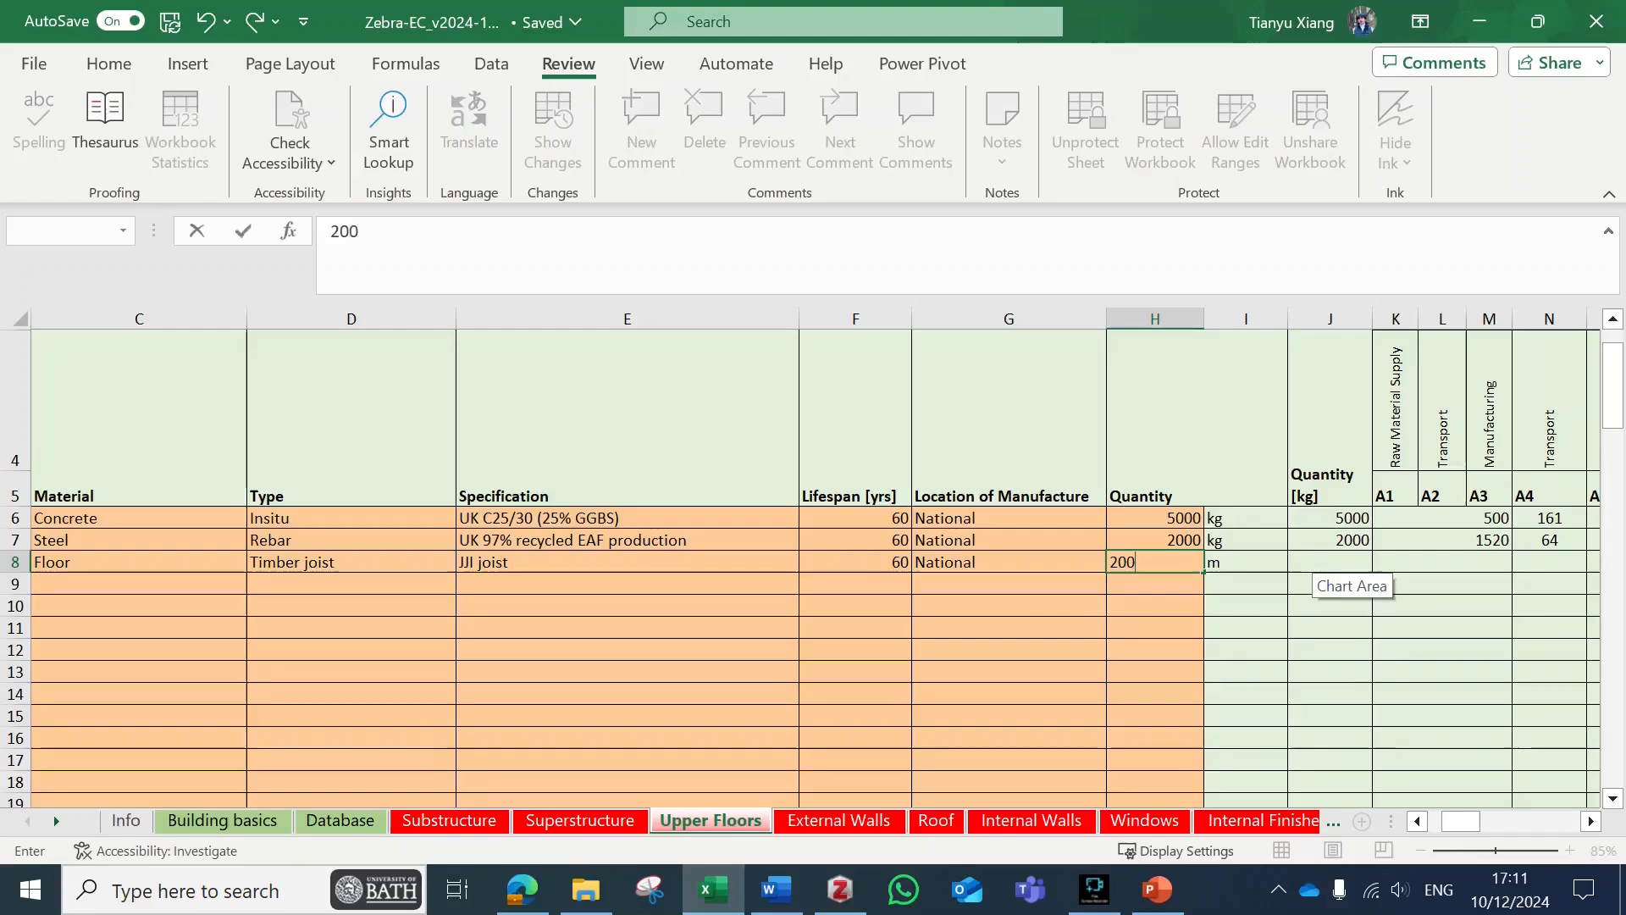
{"action": "key", "text": "Return"}
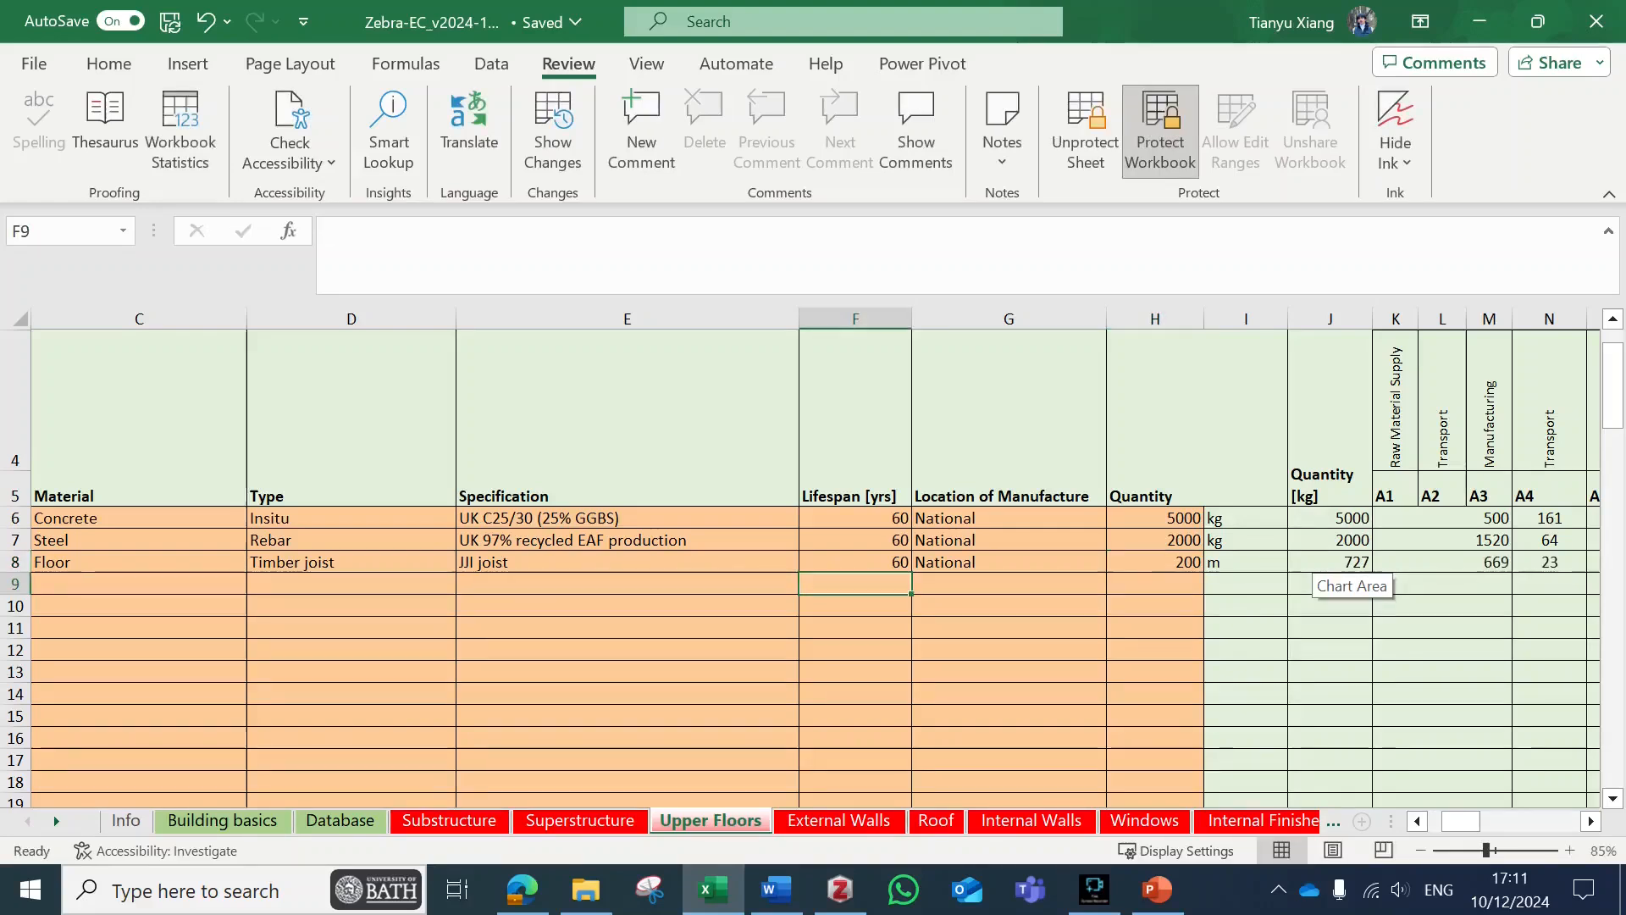
Examine the JJI joist row's embodied carbon by life cycle stage, its biogenic carbon and the formula behind its total in W8.
{"action": "scroll", "coordinate": [1322, 576], "scroll_direction": "right", "scroll_amount": 6}
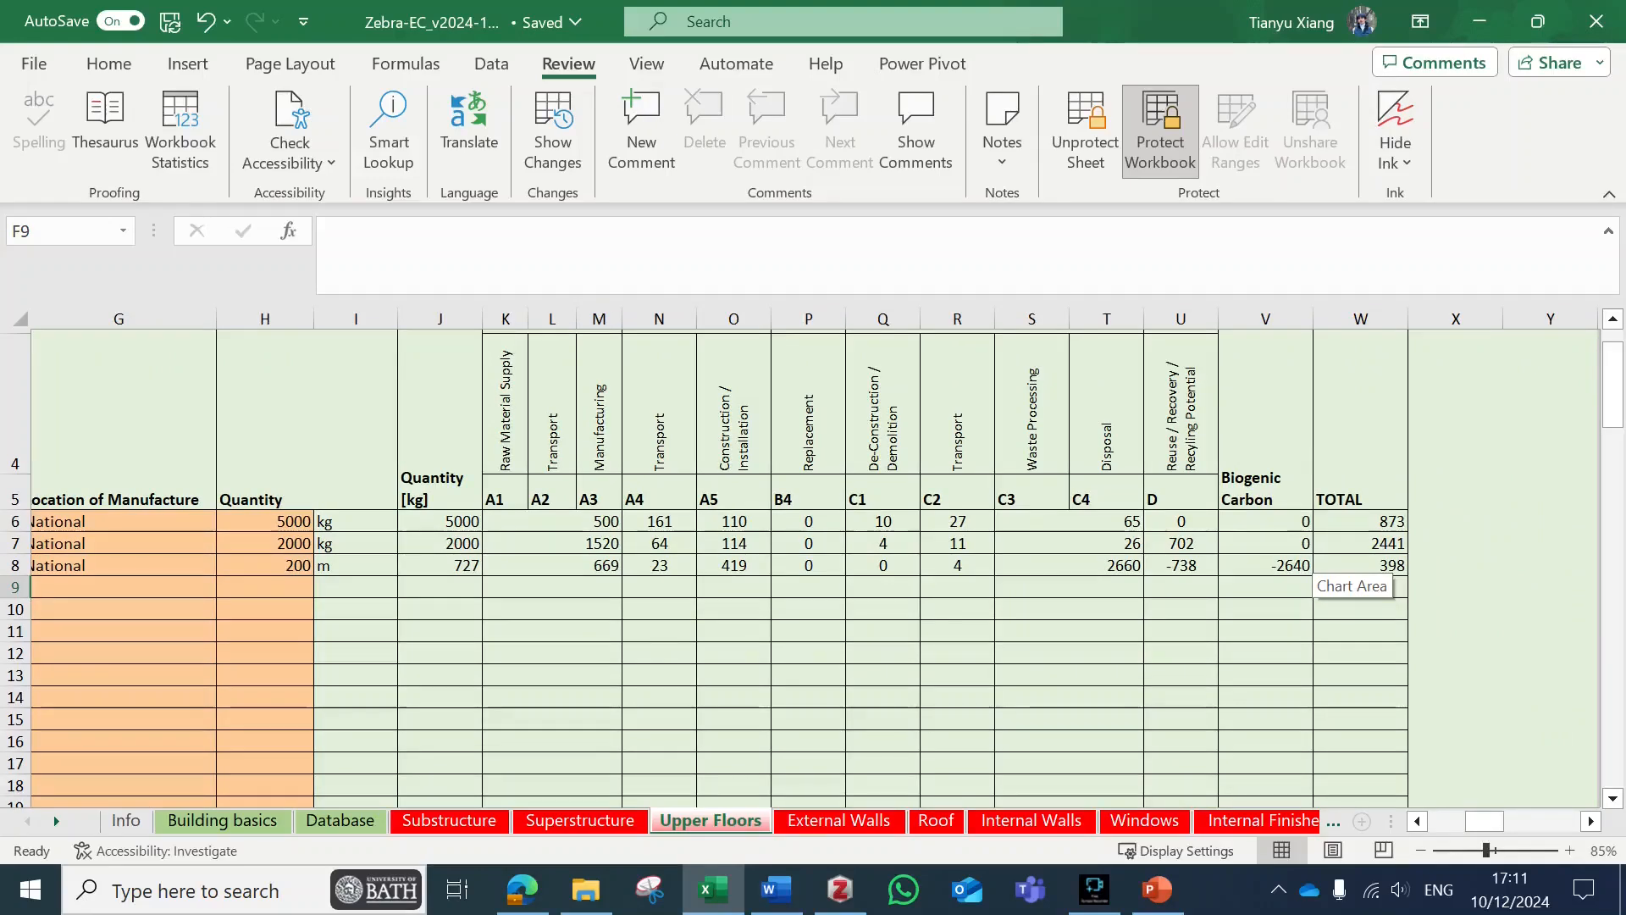
{"action": "left_click", "coordinate": [1362, 566]}
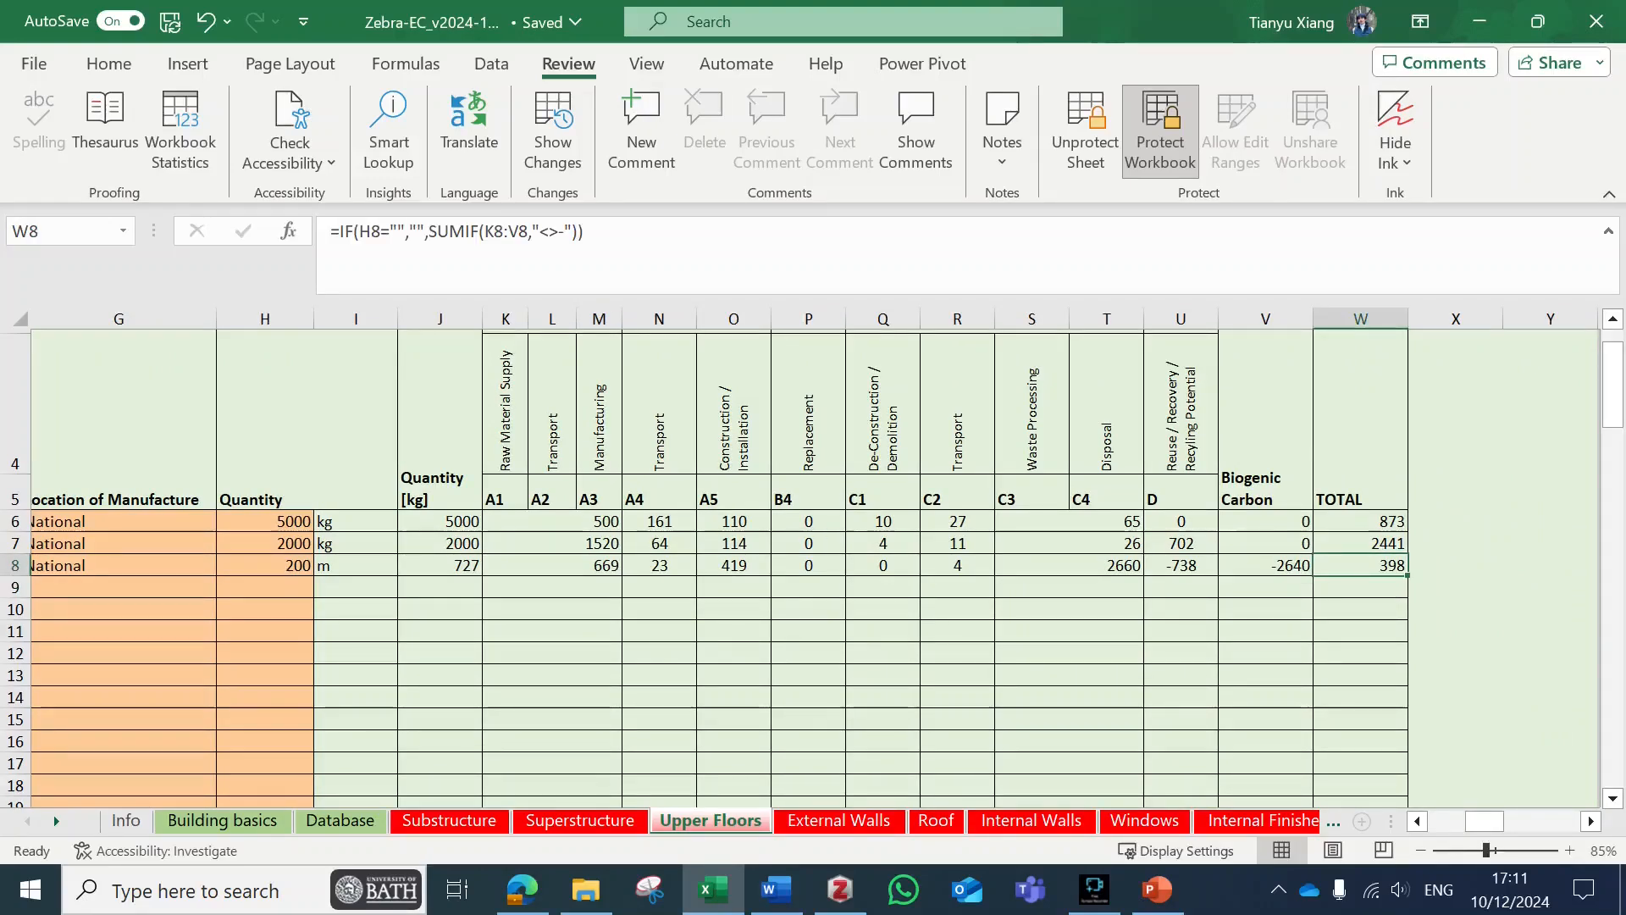
{"action": "scroll", "coordinate": [705, 569], "scroll_direction": "up", "scroll_amount": 2}
{"action": "scroll", "coordinate": [706, 568], "scroll_direction": "down", "scroll_amount": 1}
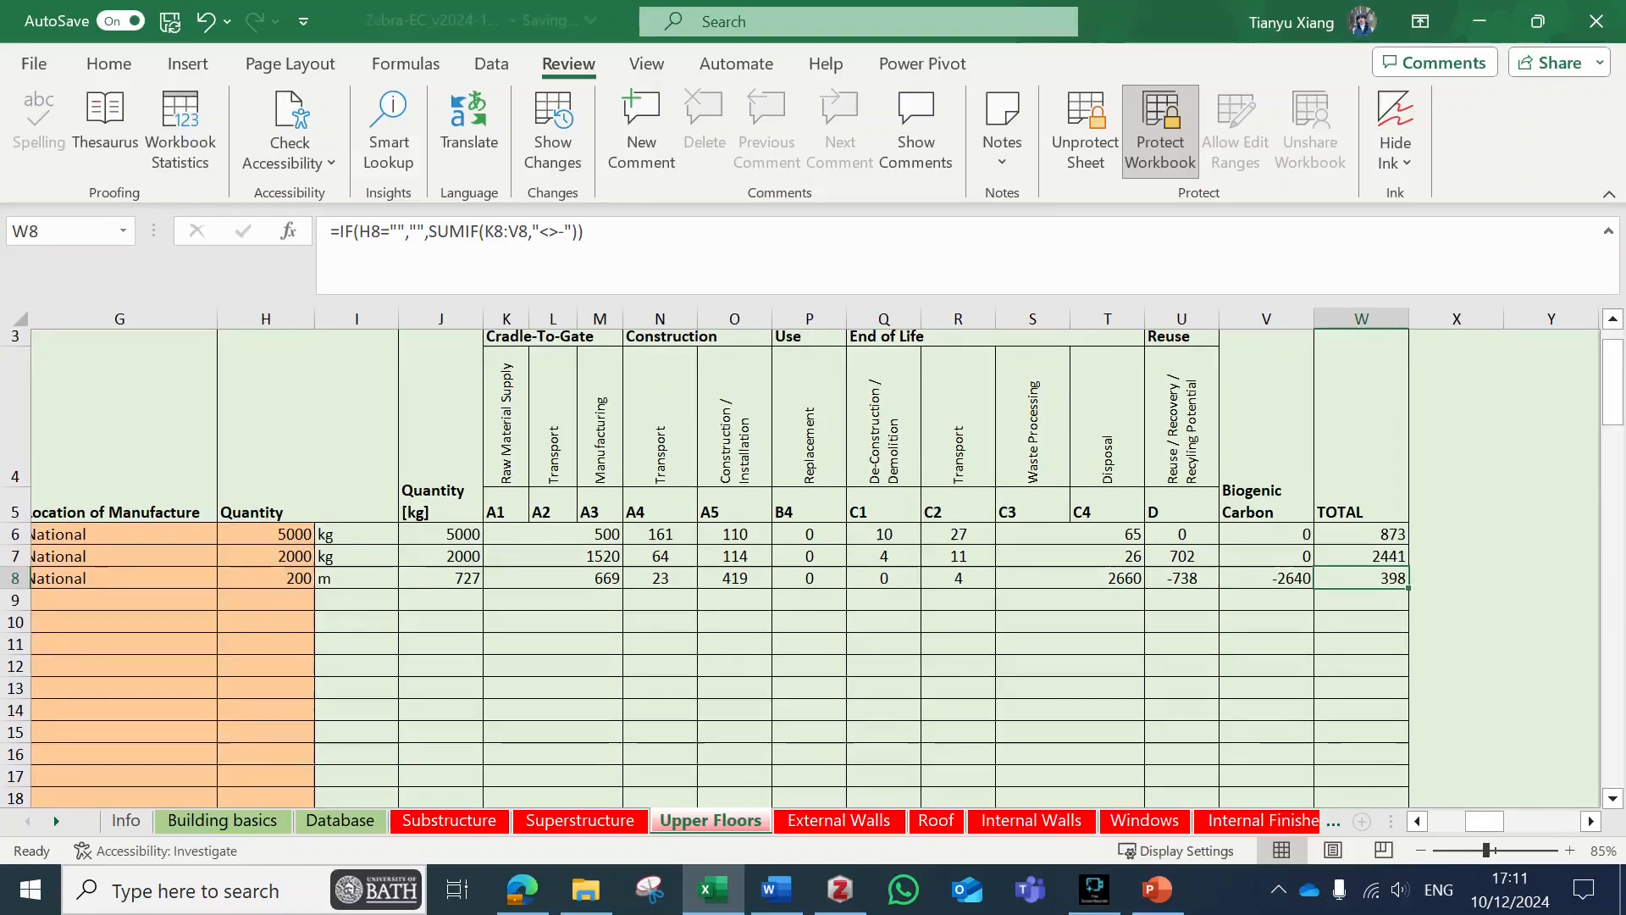
{"action": "scroll", "coordinate": [706, 568], "scroll_direction": "up", "scroll_amount": 1}
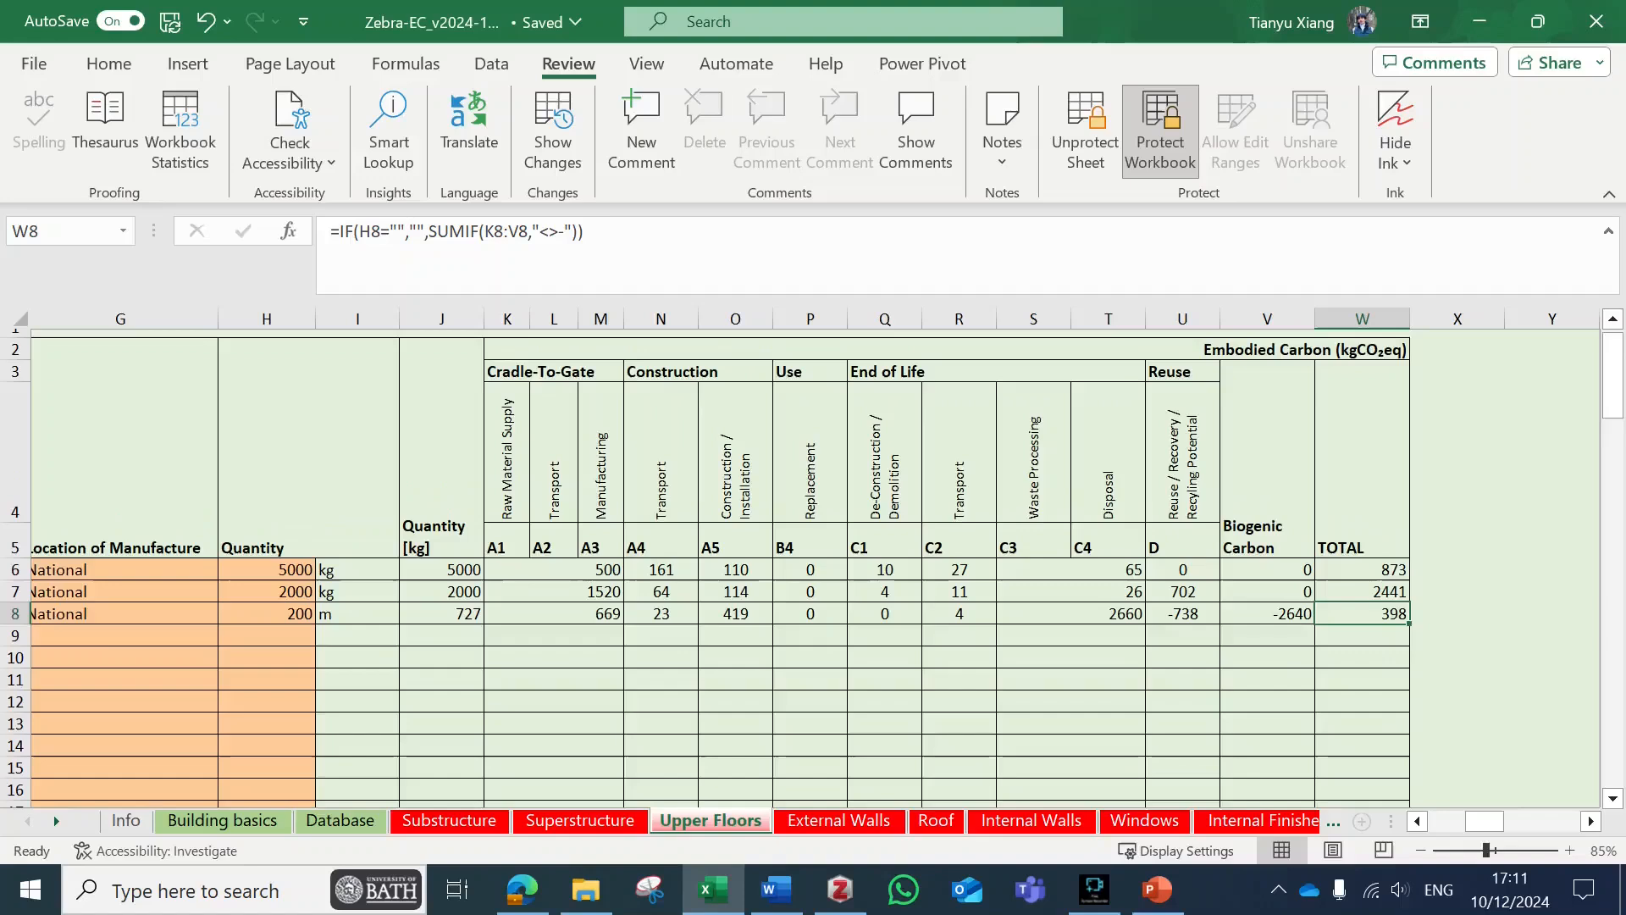
{"action": "scroll", "coordinate": [805, 568], "scroll_direction": "left", "scroll_amount": 2}
{"action": "scroll", "coordinate": [804, 569], "scroll_direction": "up", "scroll_amount": 1}
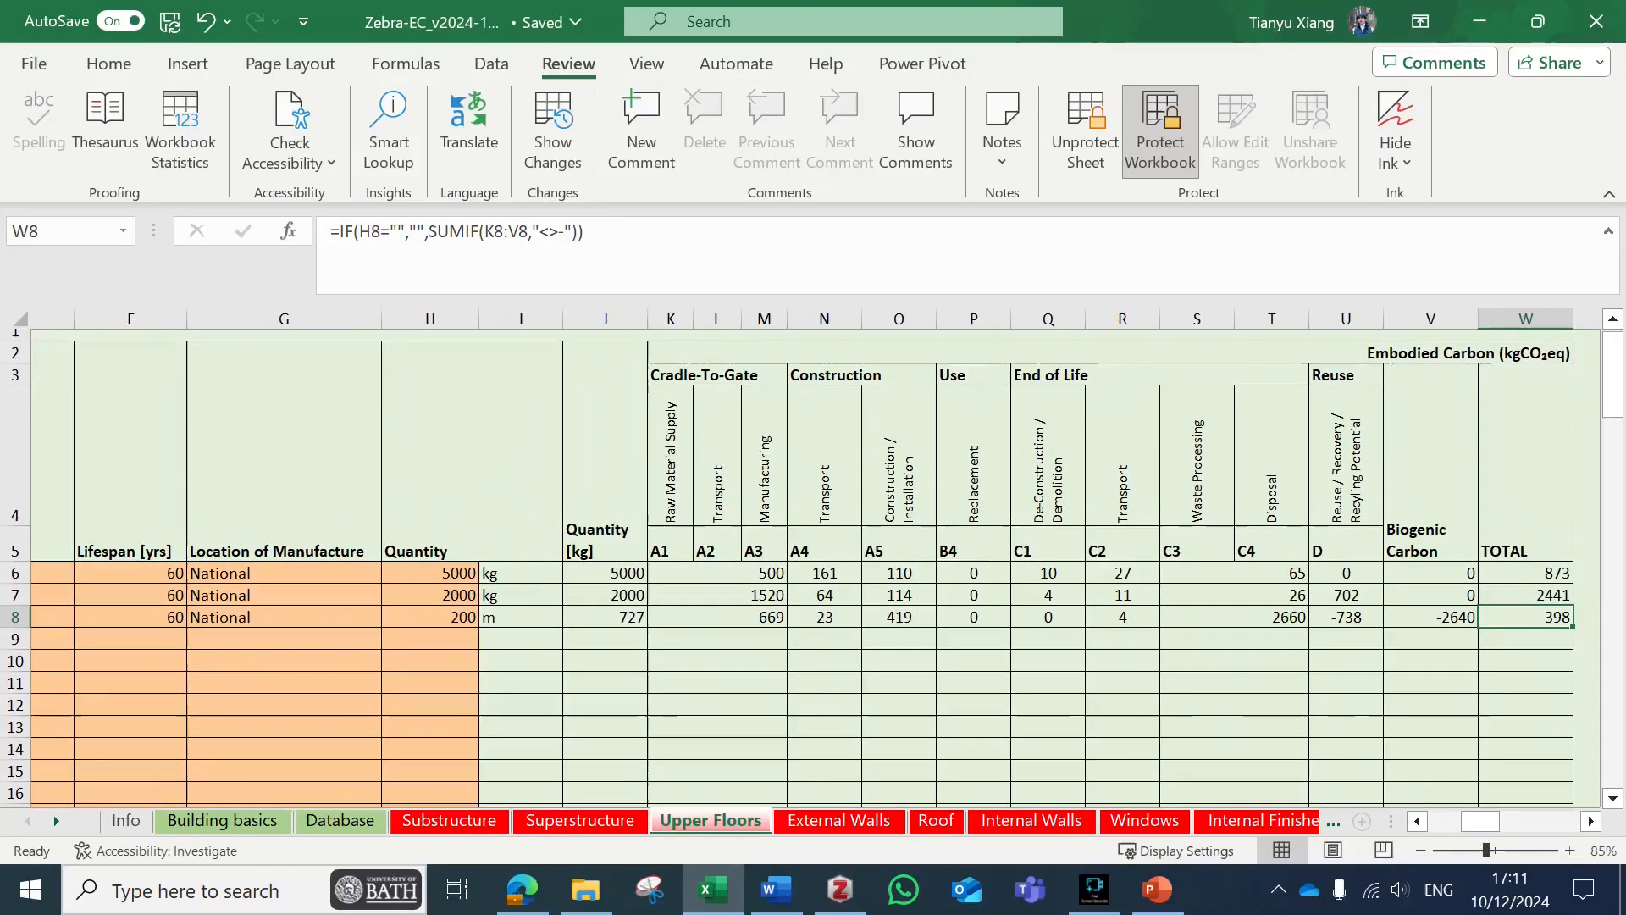